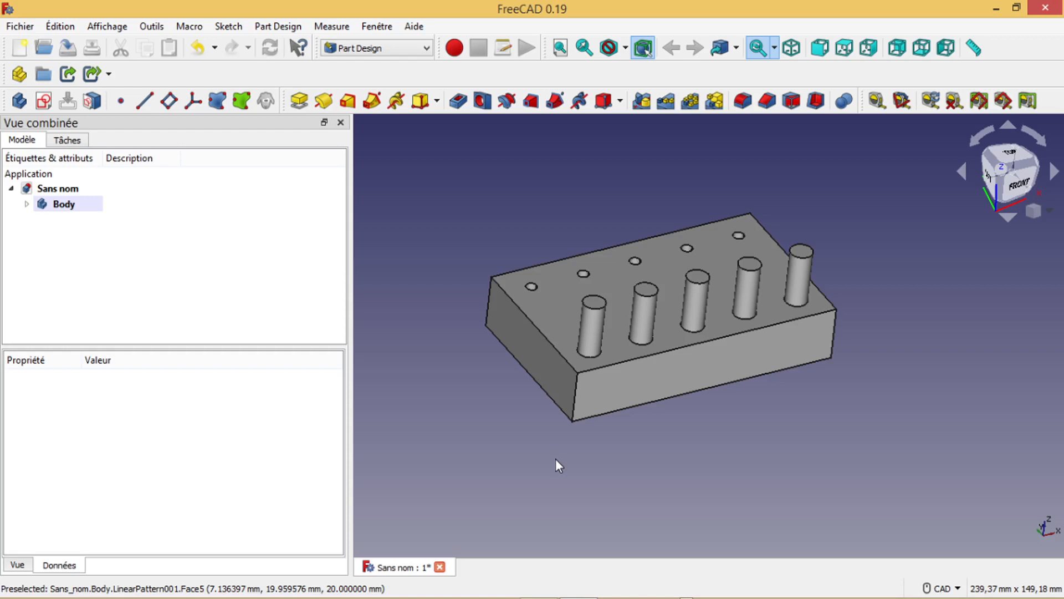
# Step: Using the Fasteners workbench, add an arbitrary-length threaded rod for tapping on the top edge of the row's leftmost hole
pyautogui.scroll(2, 521, 463)
pyautogui.moveTo(537, 413); pyautogui.dragTo(501, 499, button='middle')
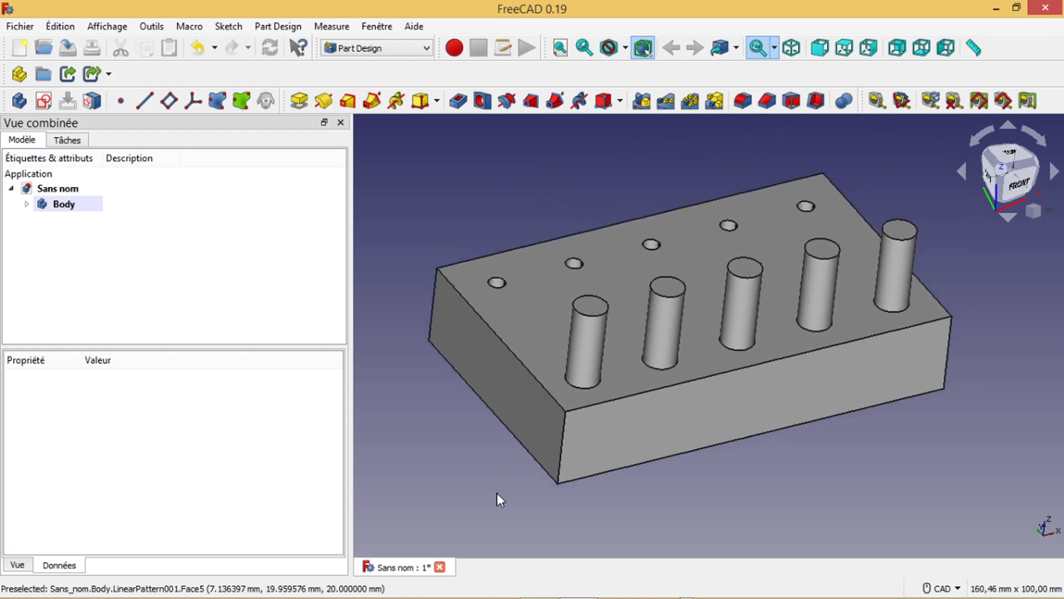
pyautogui.scroll(1, 460, 471)
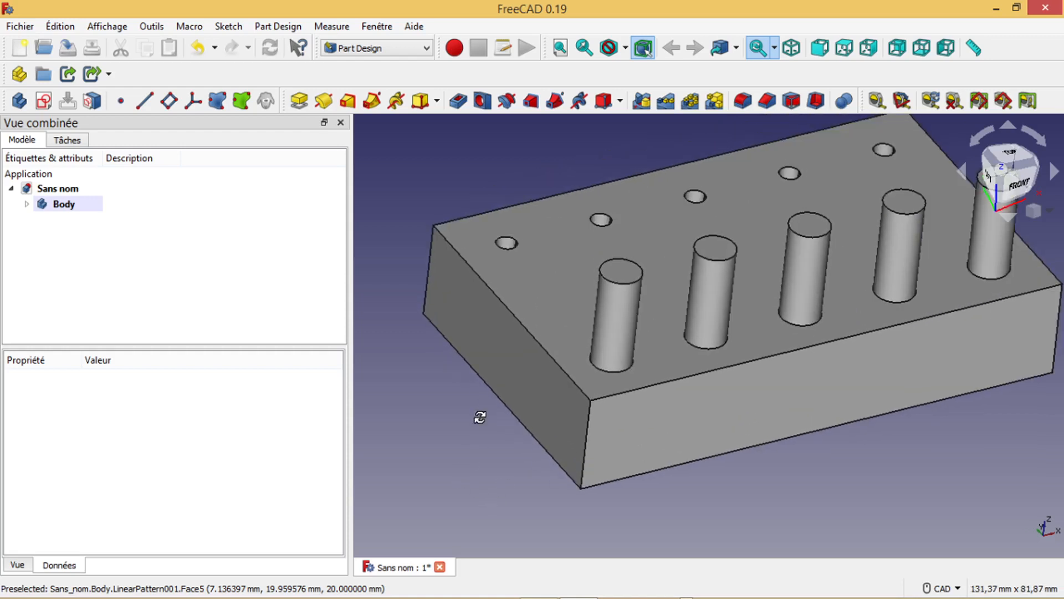
pyautogui.moveTo(480, 417); pyautogui.dragTo(473, 436, button='middle')
pyautogui.moveTo(500, 392); pyautogui.dragTo(454, 506, button='middle')
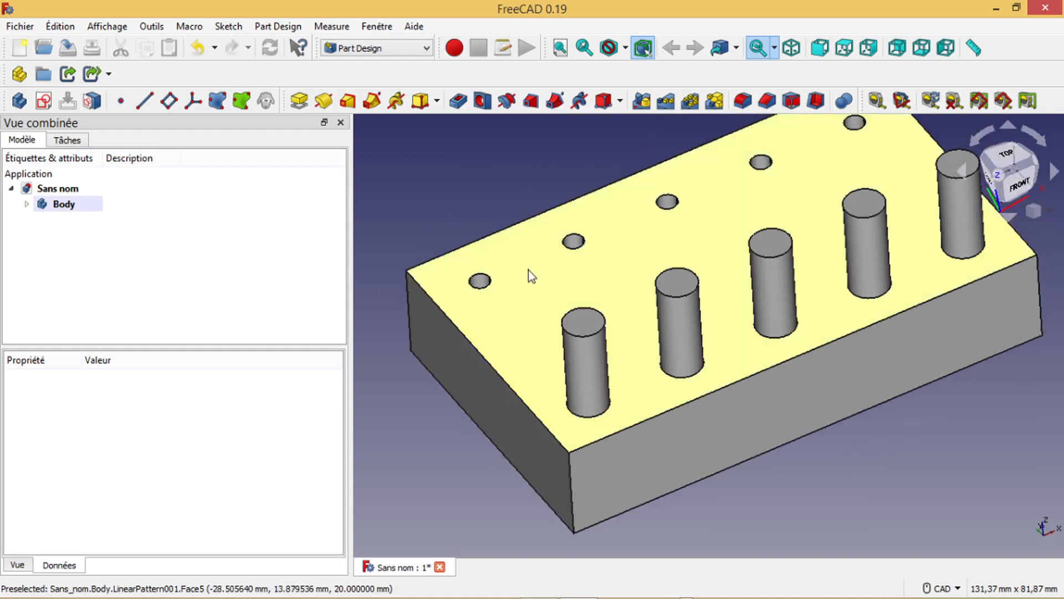
pyautogui.click(480, 286)
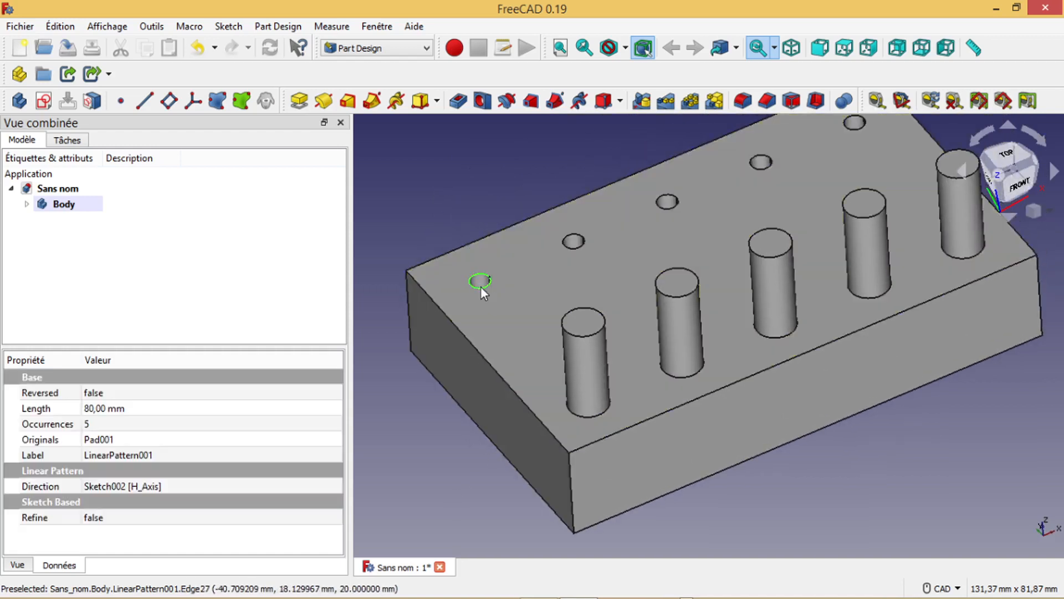
pyautogui.click(427, 49)
pyautogui.scroll(-2, 428, 138)
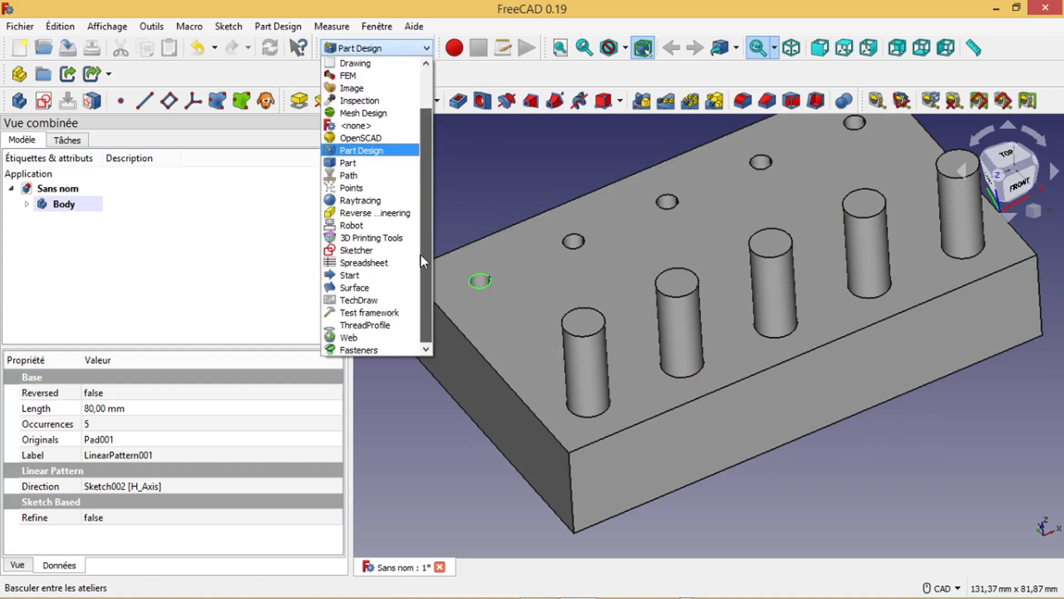
pyautogui.click(357, 352)
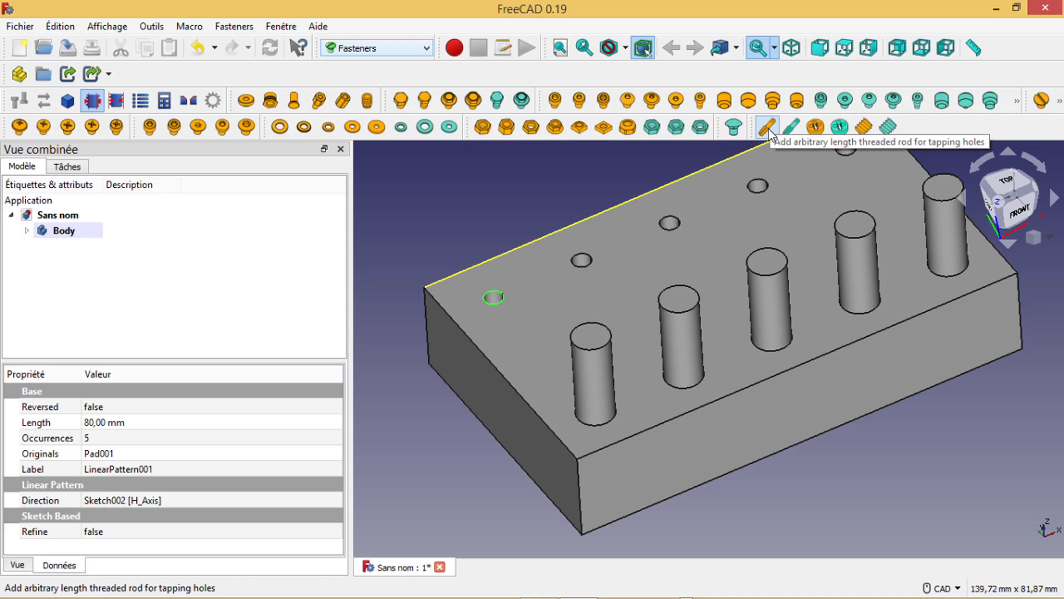
pyautogui.click(768, 128)
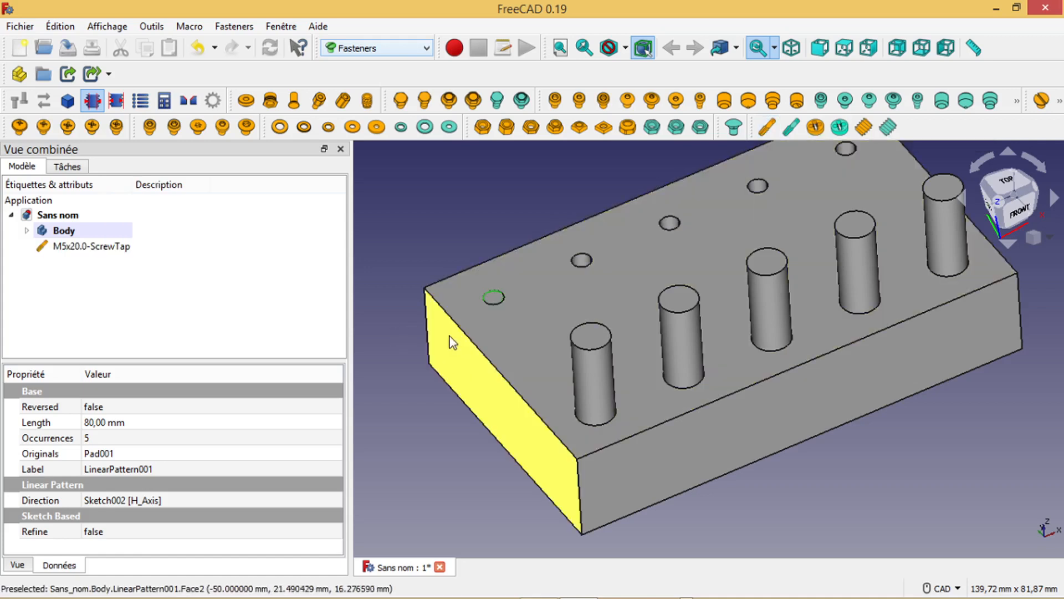
# Step: Set the diameter of the threaded tapping rod in the leftmost hole to M8
pyautogui.moveTo(437, 423); pyautogui.dragTo(600, 387, button='middle')
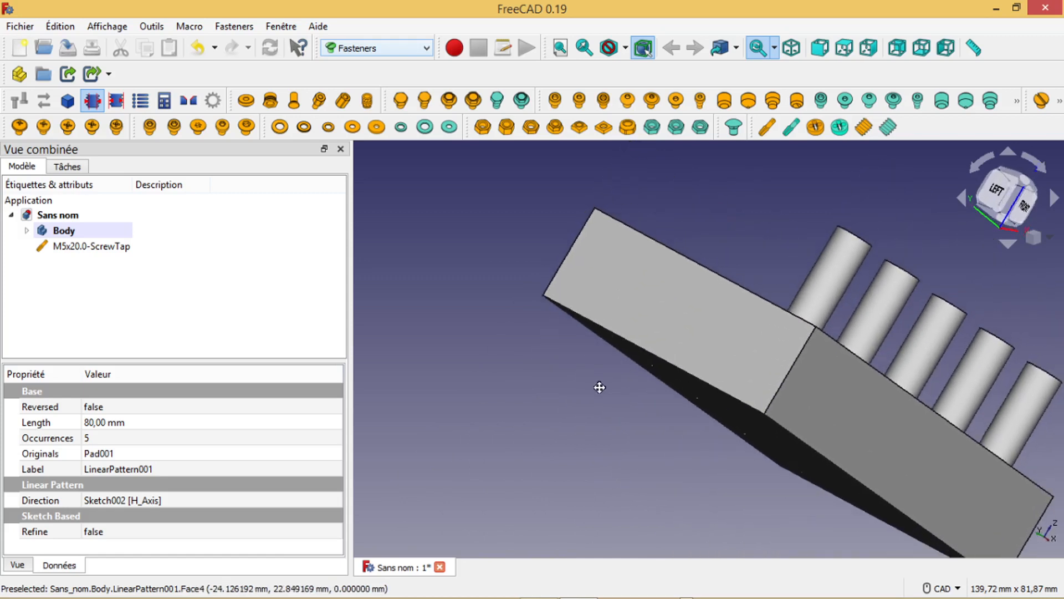
pyautogui.click(71, 253)
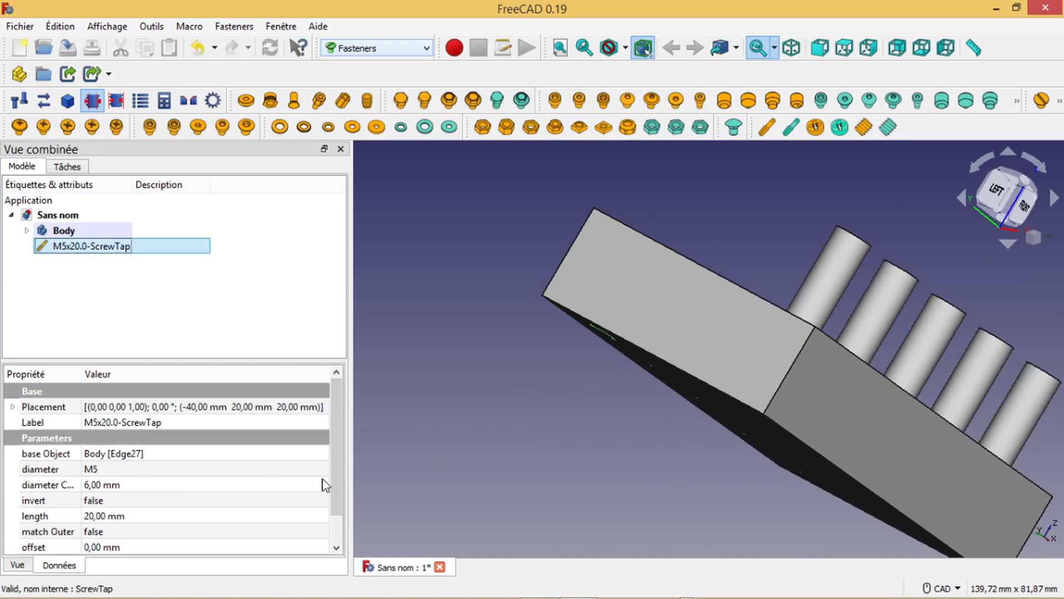
pyautogui.moveTo(337, 469); pyautogui.dragTo(337, 494)
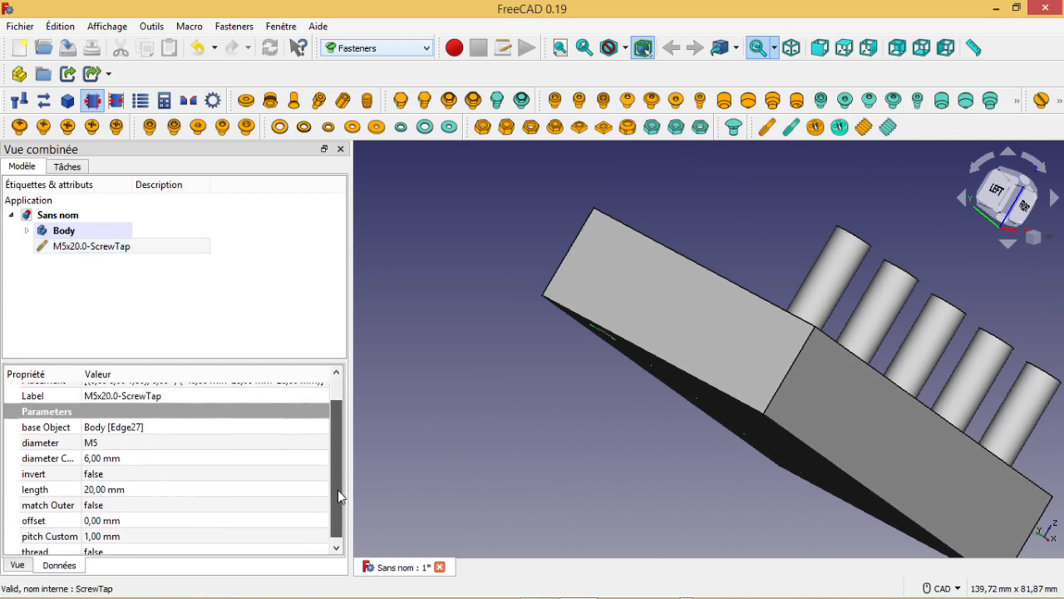
pyautogui.click(99, 441)
pyautogui.click(95, 442)
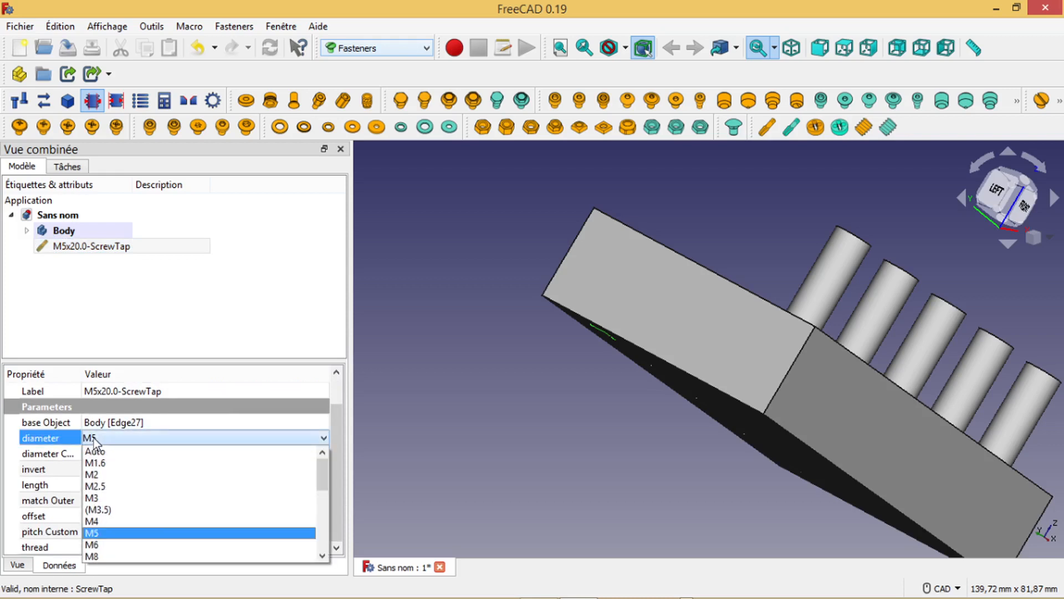
pyautogui.click(105, 556)
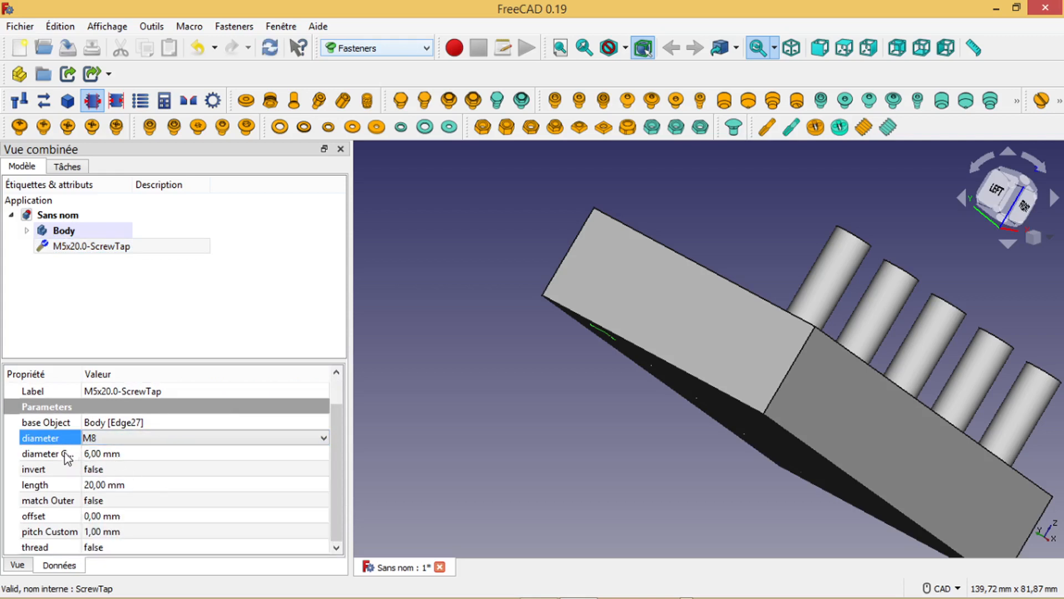
# Step: Set the tapping rod's thread property to true so that real threads are modelled
pyautogui.moveTo(337, 483); pyautogui.dragTo(337, 500)
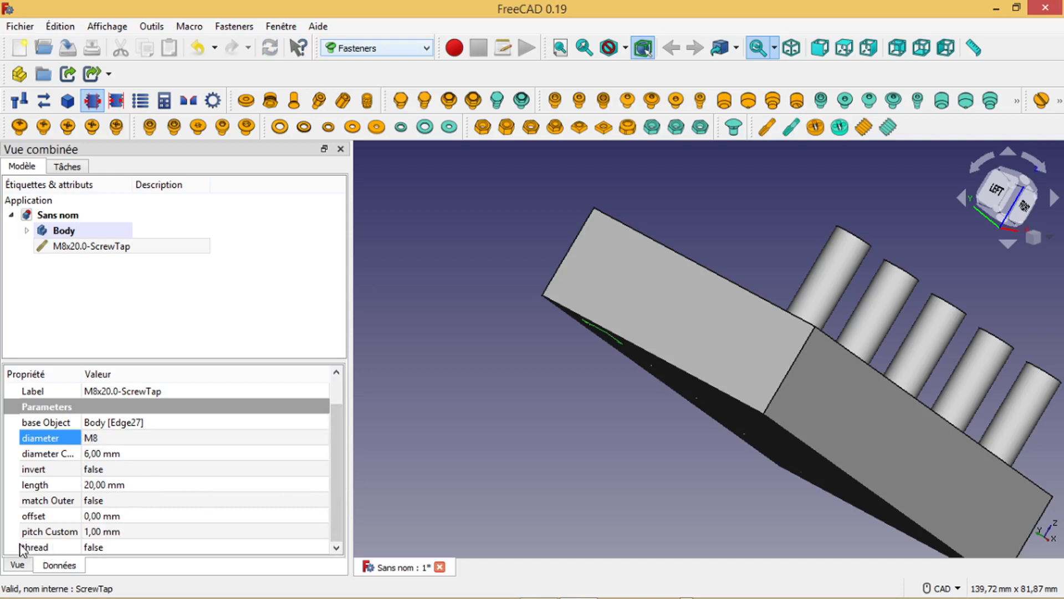
pyautogui.click(102, 549)
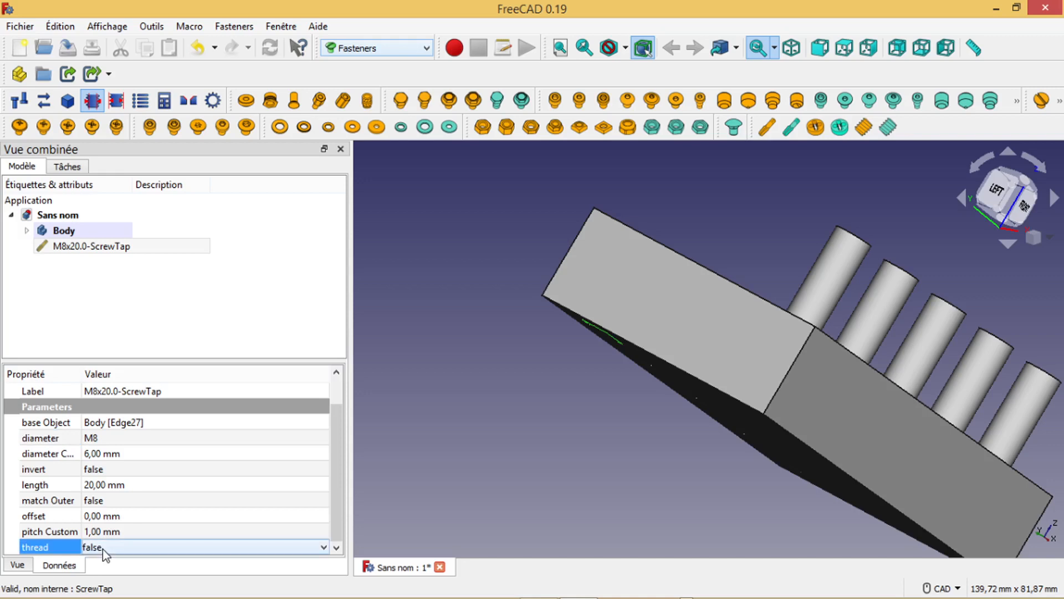
pyautogui.click(102, 549)
pyautogui.click(103, 575)
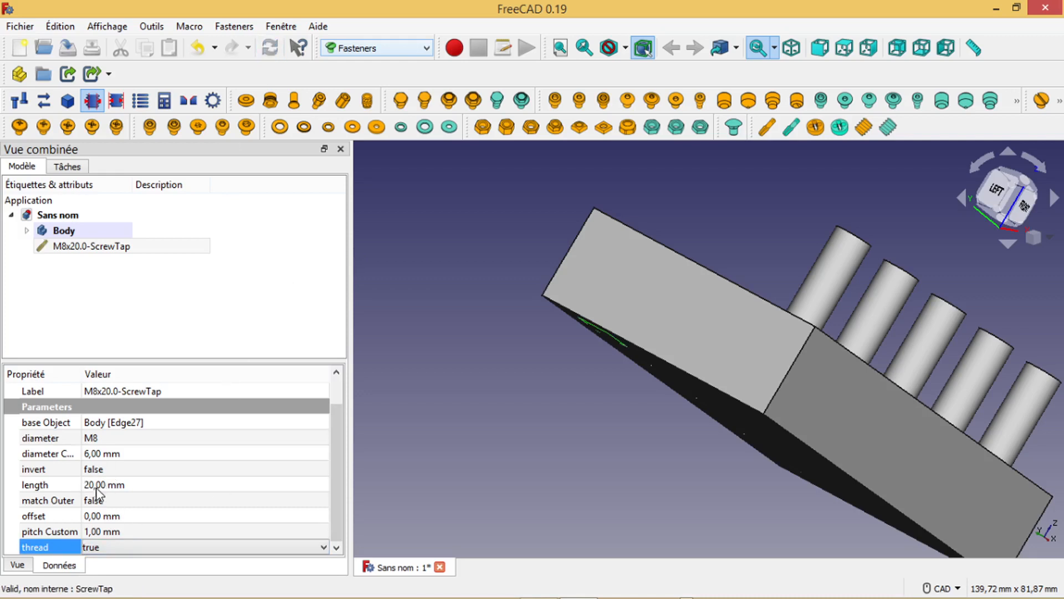
pyautogui.moveTo(546, 427); pyautogui.dragTo(637, 299, button='middle')
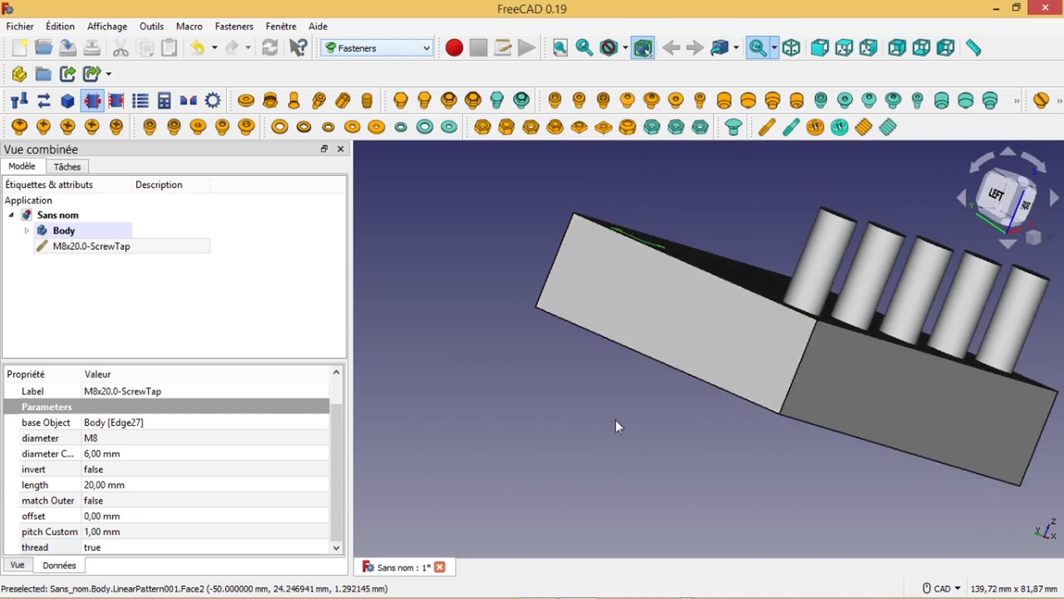
pyautogui.moveTo(682, 421); pyautogui.dragTo(618, 496, button='middle')
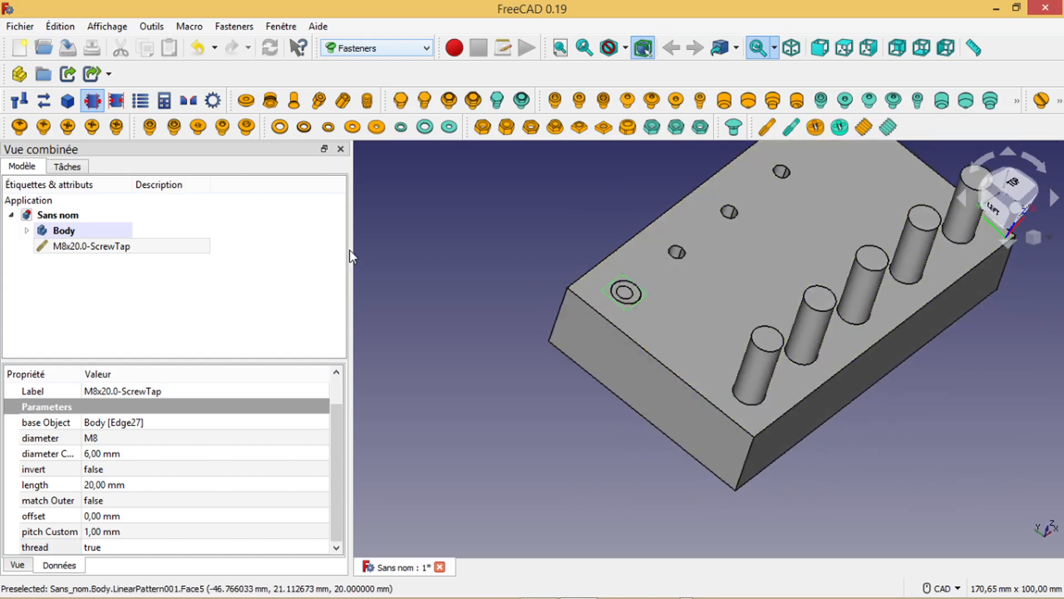
# Step: Subtract the M8 tapping rod from the Body with a Boolean Cut in the Part workbench
pyautogui.click(66, 234)
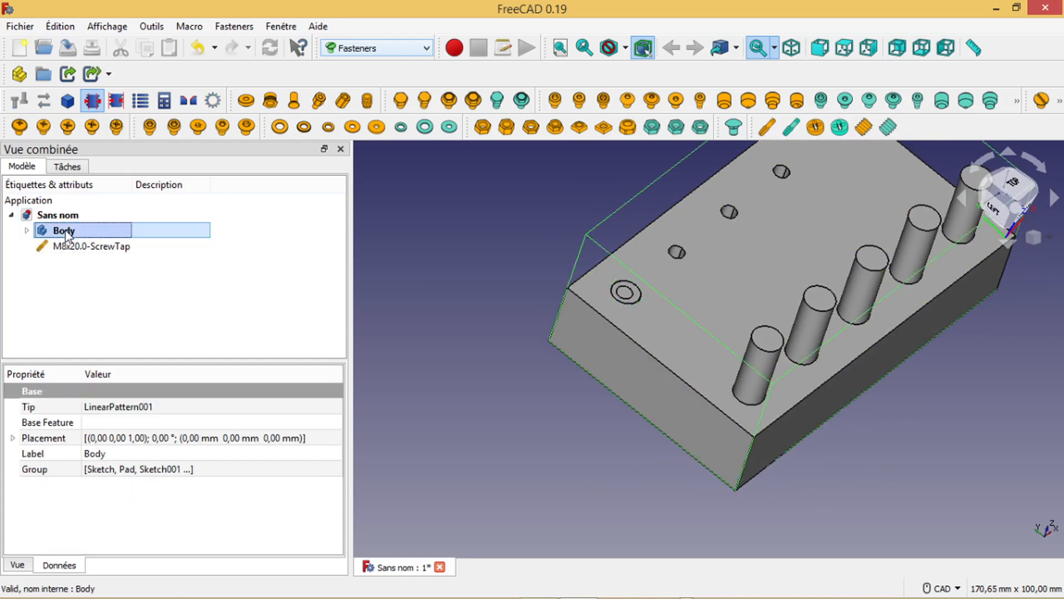
pyautogui.keyDown('ctrl'); pyautogui.click(85, 246); pyautogui.keyUp('ctrl')
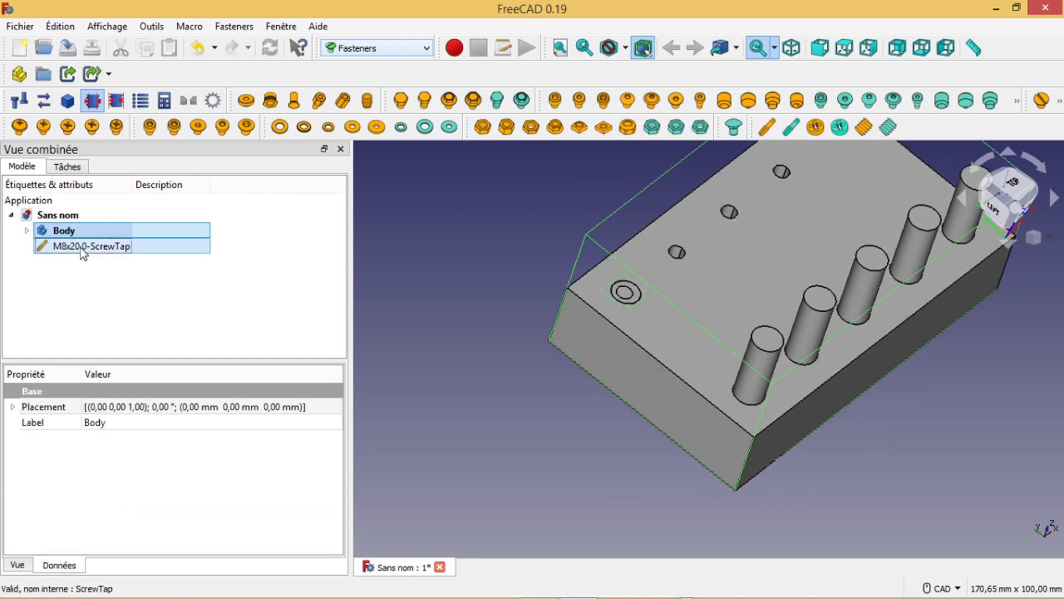
pyautogui.click(426, 48)
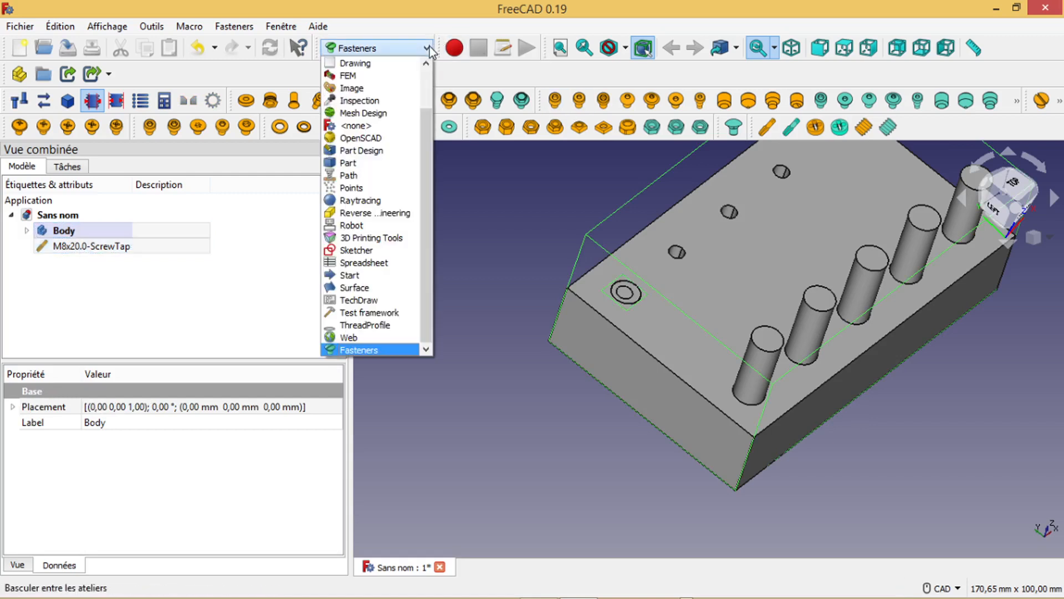
pyautogui.click(390, 162)
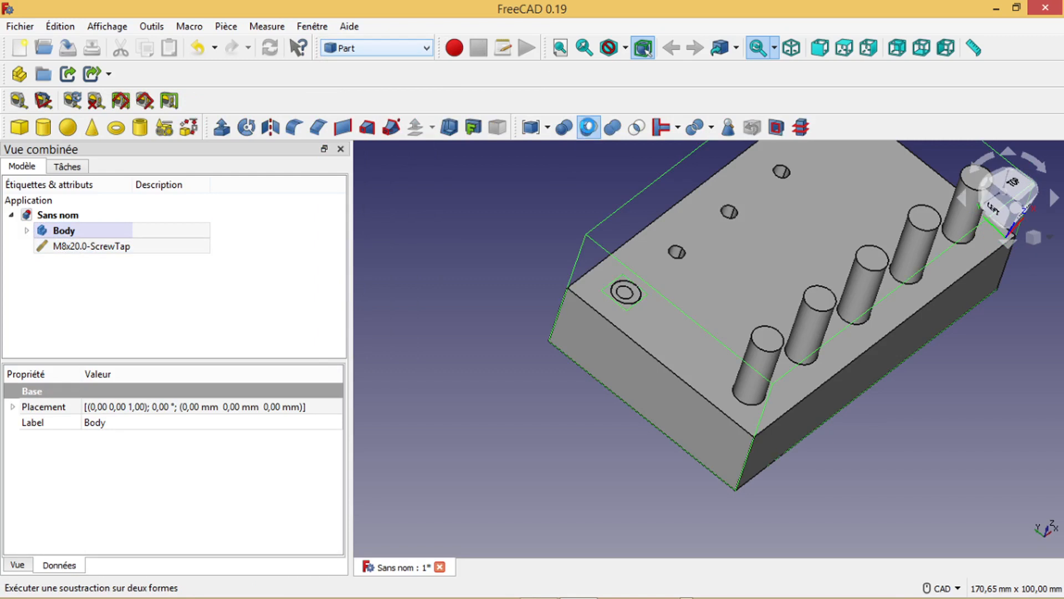
pyautogui.click(588, 127)
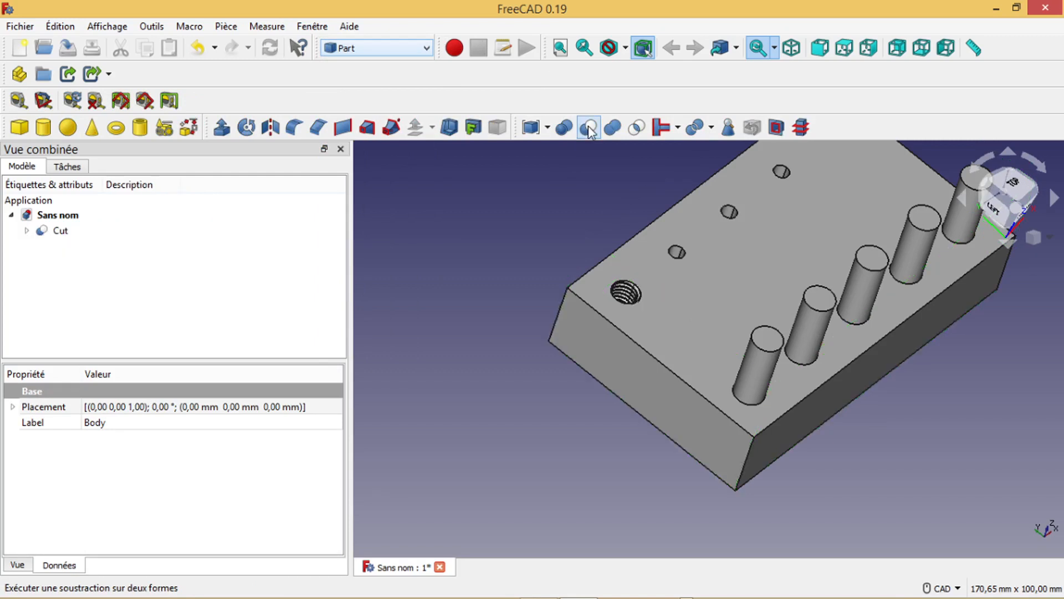
# Step: Using the Fasteners workbench, insert a hex-head screw on the top edge of the plain hole next to the threaded one
pyautogui.moveTo(713, 276); pyautogui.dragTo(680, 278, button='middle')
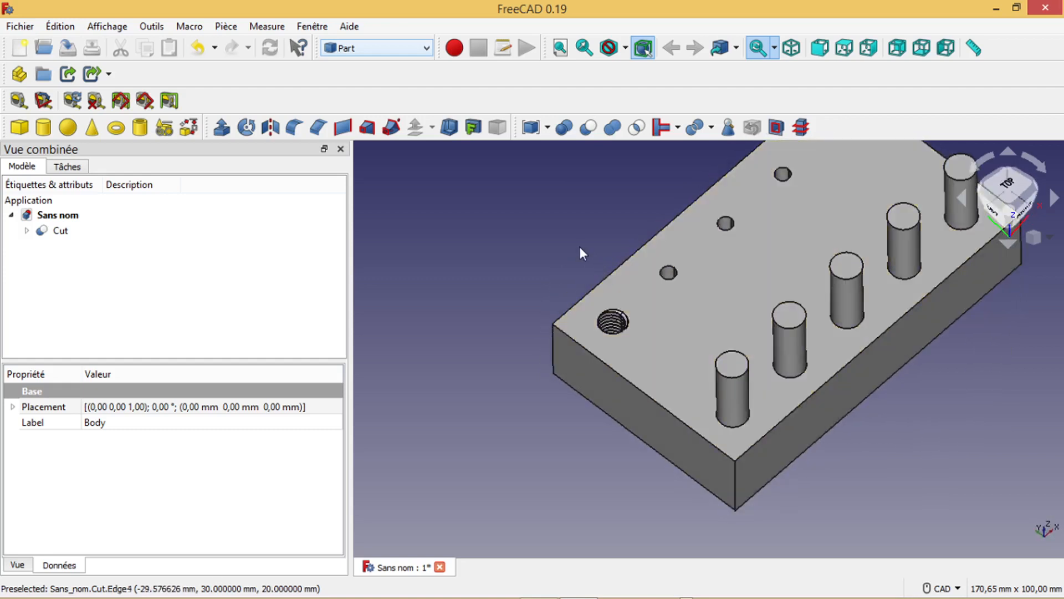
pyautogui.scroll(1, 582, 248)
pyautogui.moveTo(585, 251); pyautogui.dragTo(594, 199, button='middle')
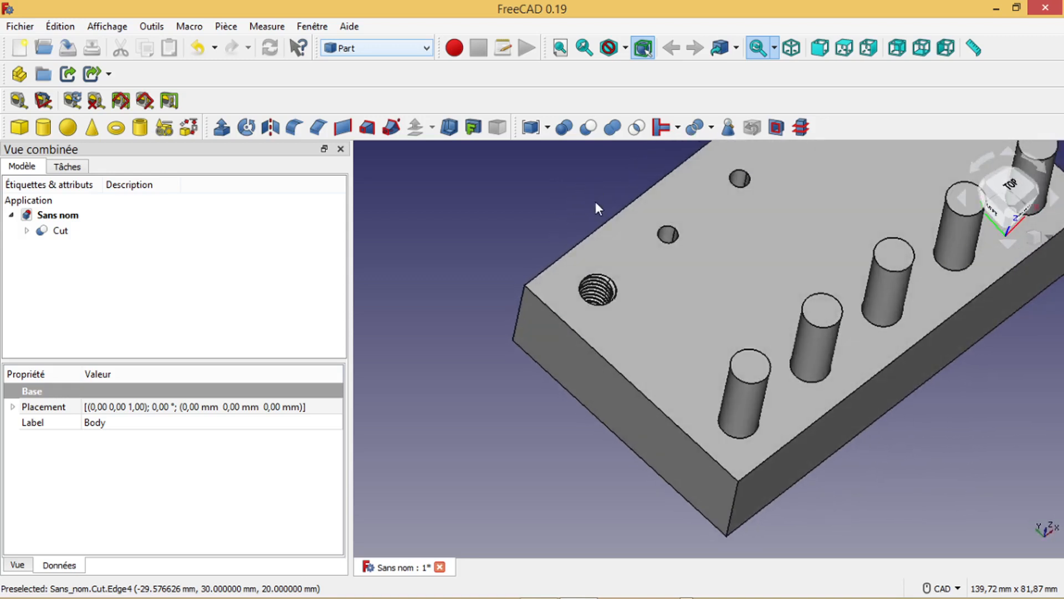
pyautogui.moveTo(663, 280); pyautogui.dragTo(620, 333, button='middle')
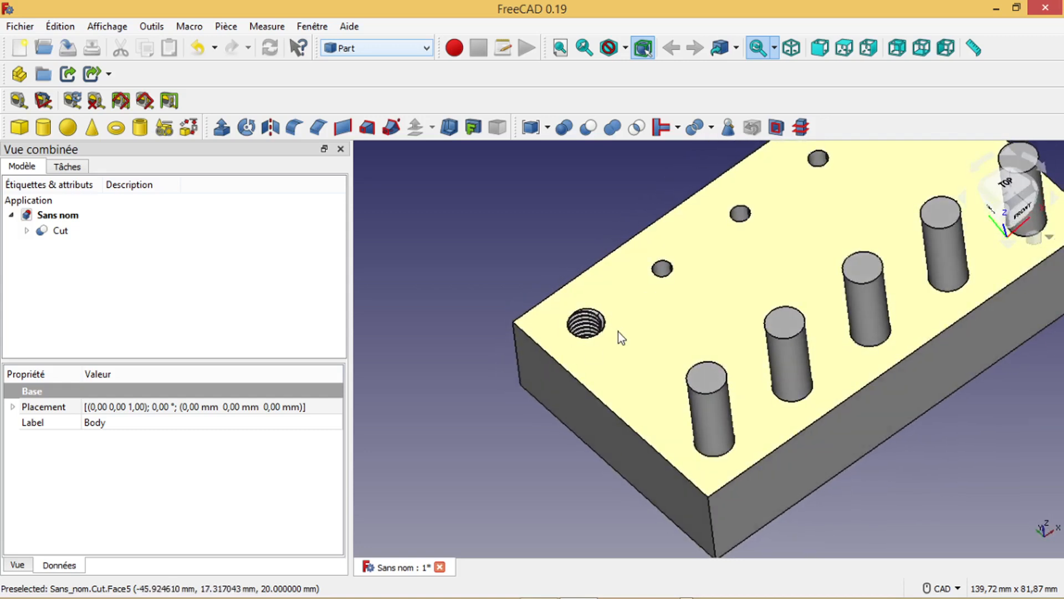
pyautogui.click(660, 274)
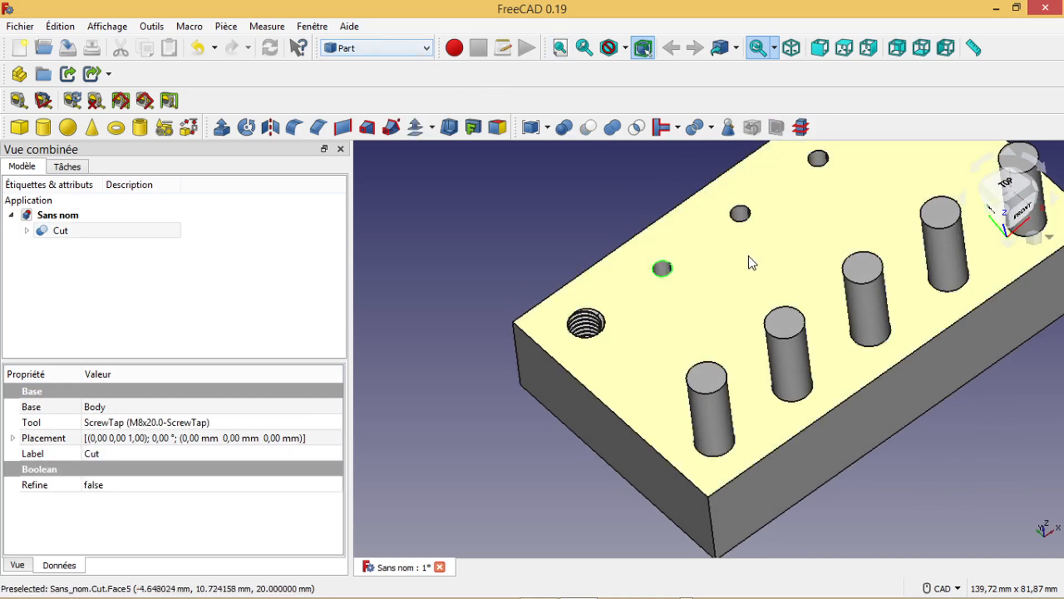
pyautogui.click(428, 51)
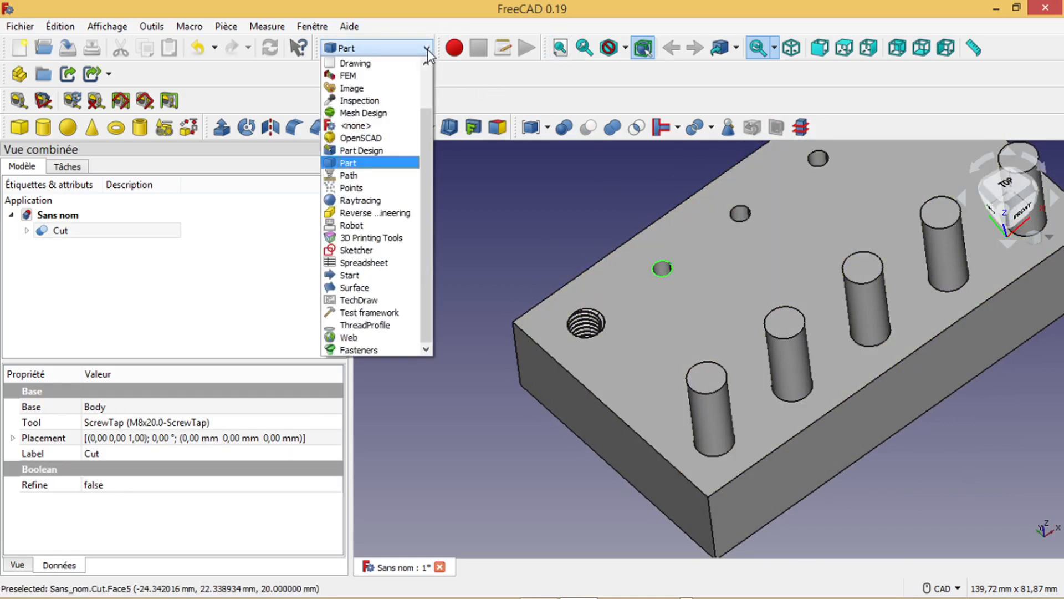
pyautogui.click(374, 353)
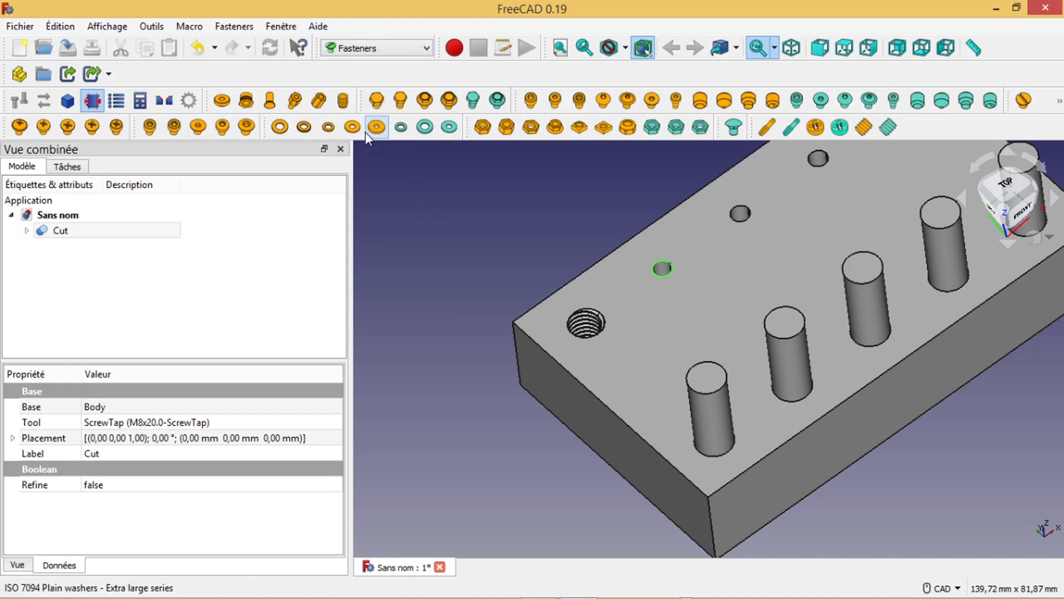
pyautogui.click(376, 105)
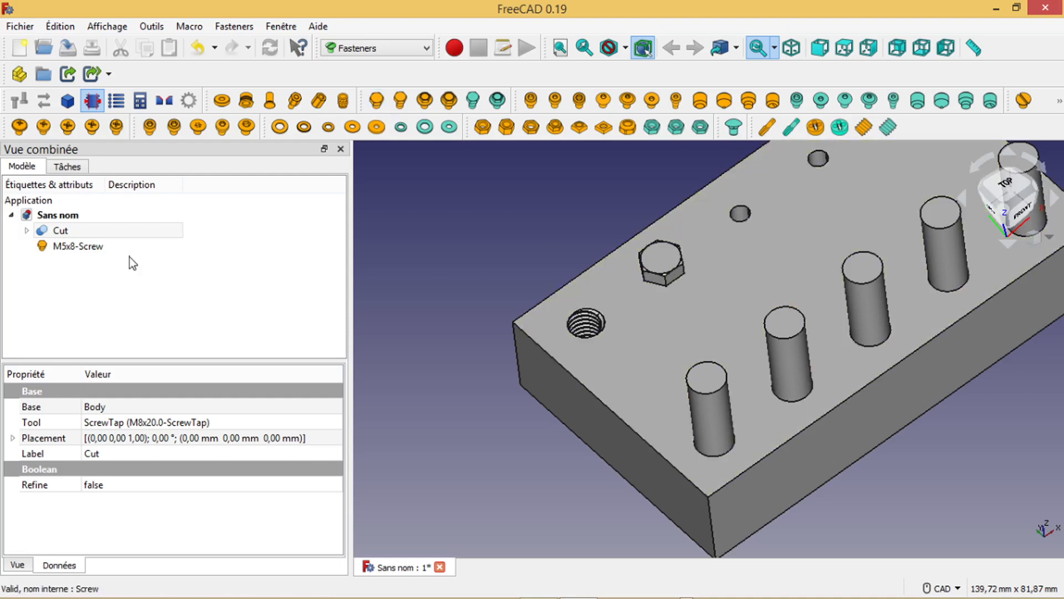
# Step: Set the hex-head screw's diameter to M8 and recompute the document
pyautogui.click(94, 250)
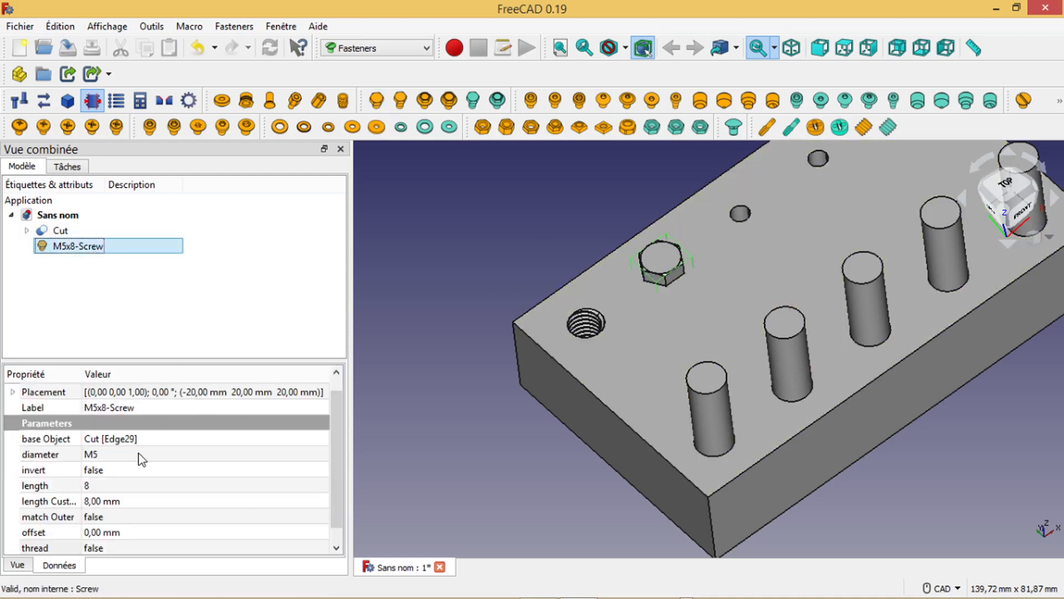
pyautogui.click(132, 453)
pyautogui.click(132, 453)
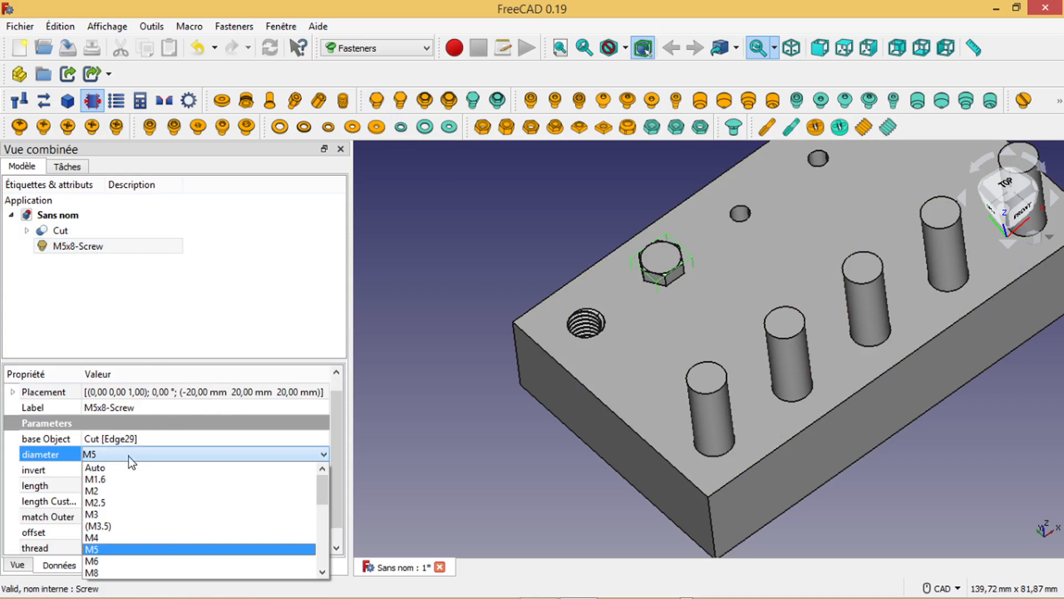
pyautogui.click(118, 571)
pyautogui.click(272, 49)
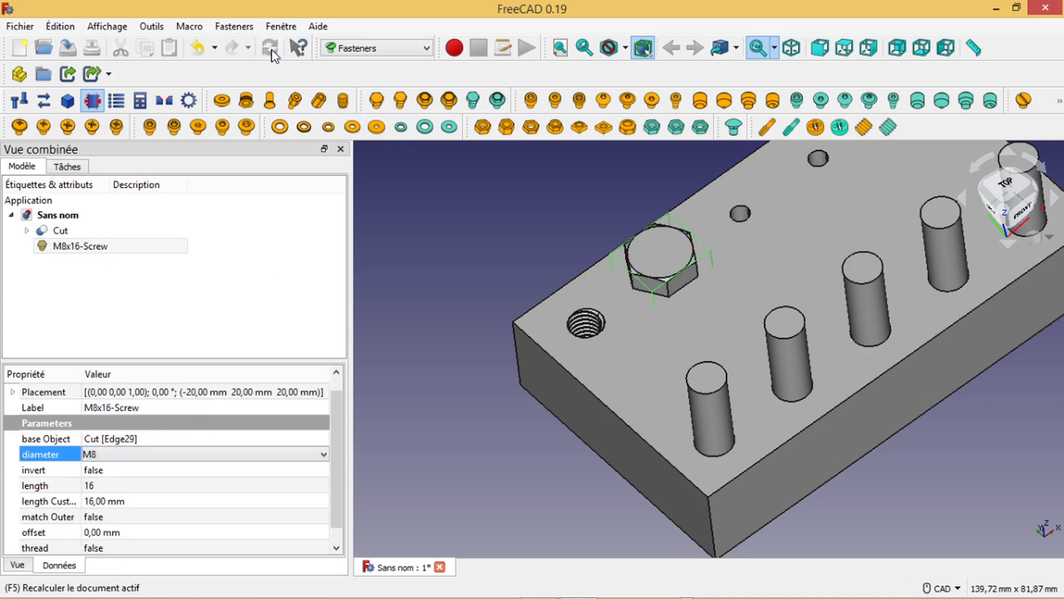
# Step: Set the hex-head screw's custom length to 20 mm to match the plate thickness, and recompute the document
pyautogui.moveTo(593, 206); pyautogui.dragTo(641, 243, button='middle')
pyautogui.moveTo(484, 459); pyautogui.dragTo(707, 284, button='middle')
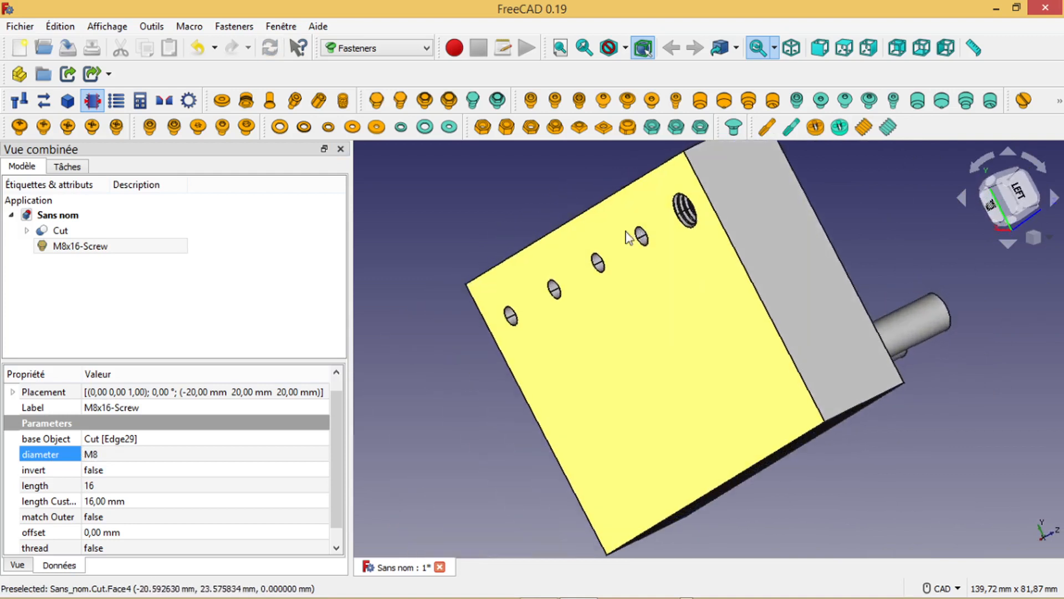
pyautogui.click(91, 484)
pyautogui.click(94, 486)
pyautogui.click(94, 487)
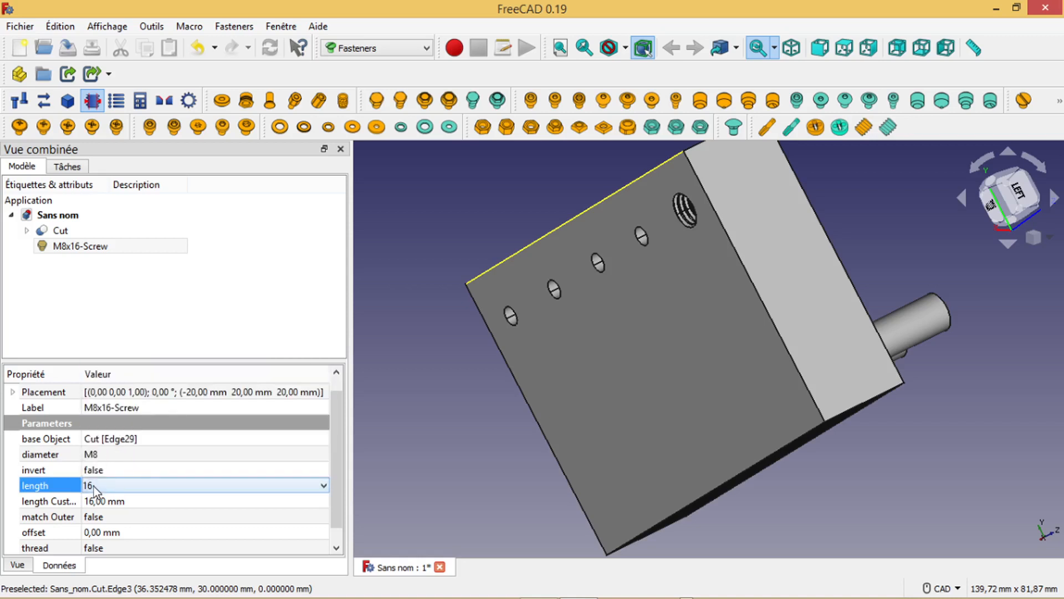
pyautogui.click(93, 501)
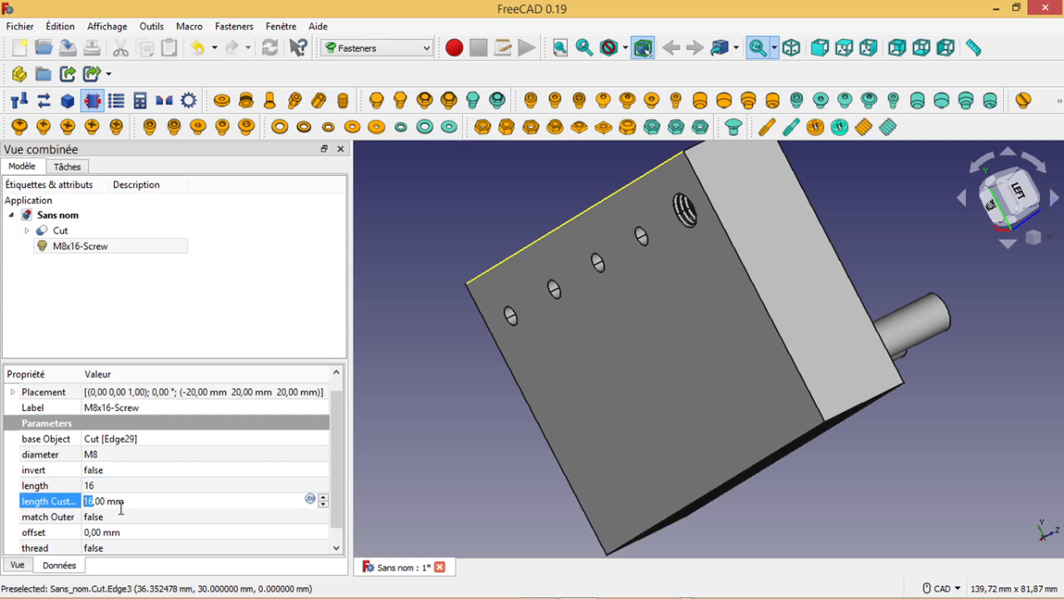
pyautogui.write('20')
pyautogui.click(269, 48)
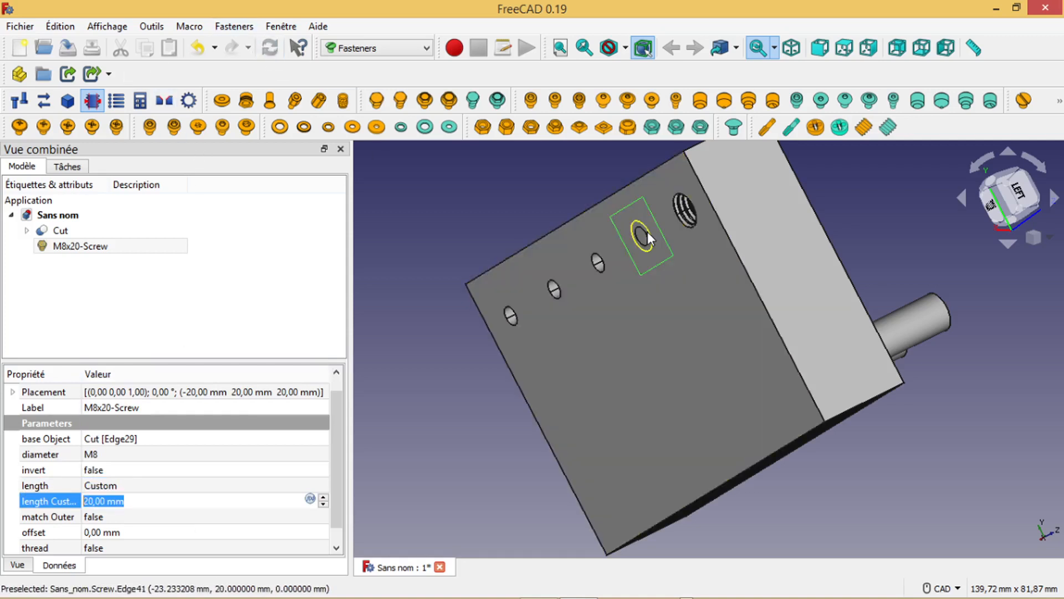
# Step: Enable real thread modelling on the M8x20 hex-head screw by setting thread to true, and recompute the document
pyautogui.click(83, 246)
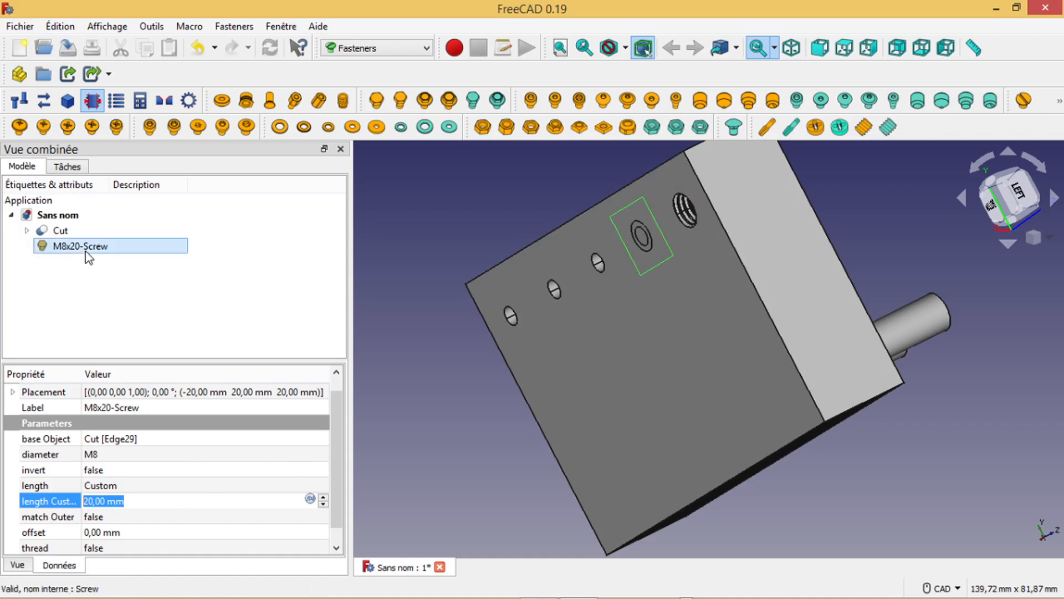
pyautogui.moveTo(341, 444); pyautogui.dragTo(340, 503)
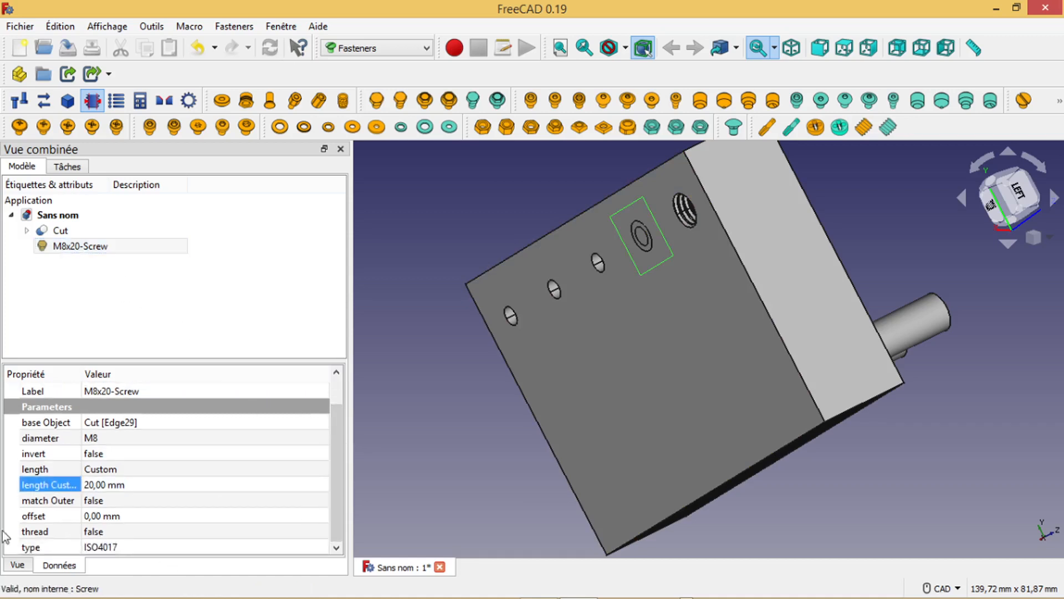
pyautogui.click(104, 534)
pyautogui.click(104, 533)
pyautogui.click(101, 558)
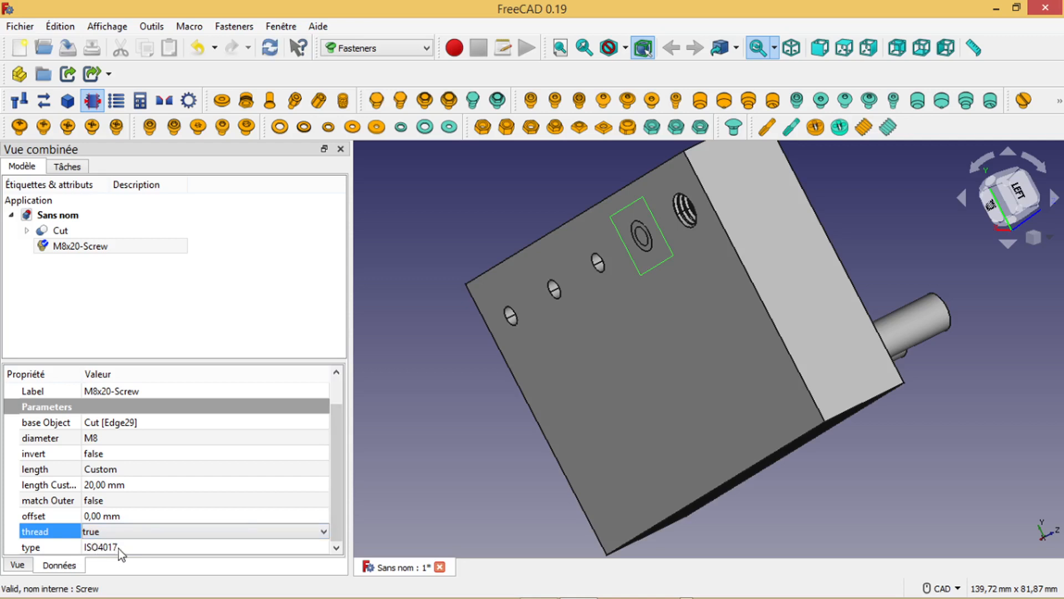
pyautogui.click(271, 49)
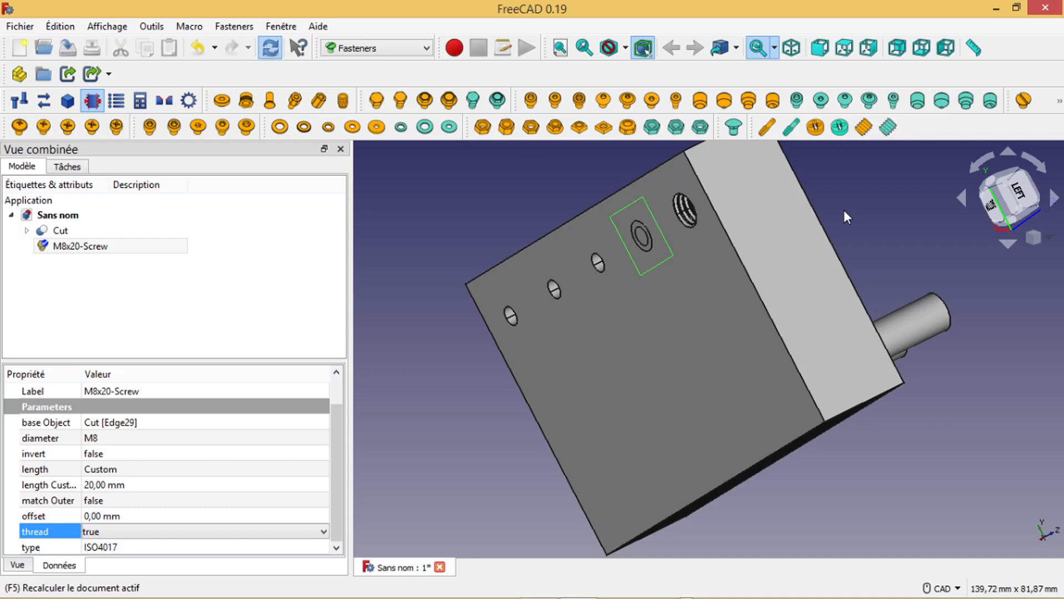
pyautogui.moveTo(845, 207); pyautogui.dragTo(769, 282, button='middle')
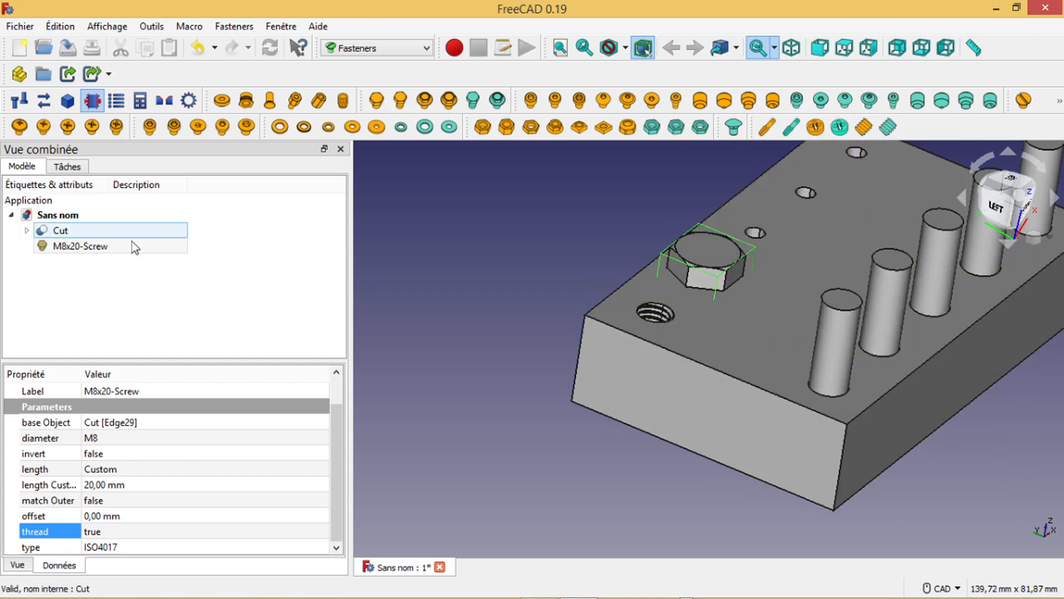
# Step: Create a clone of the threaded M8x20 hex-head screw in the Part Design workbench
pyautogui.click(92, 247)
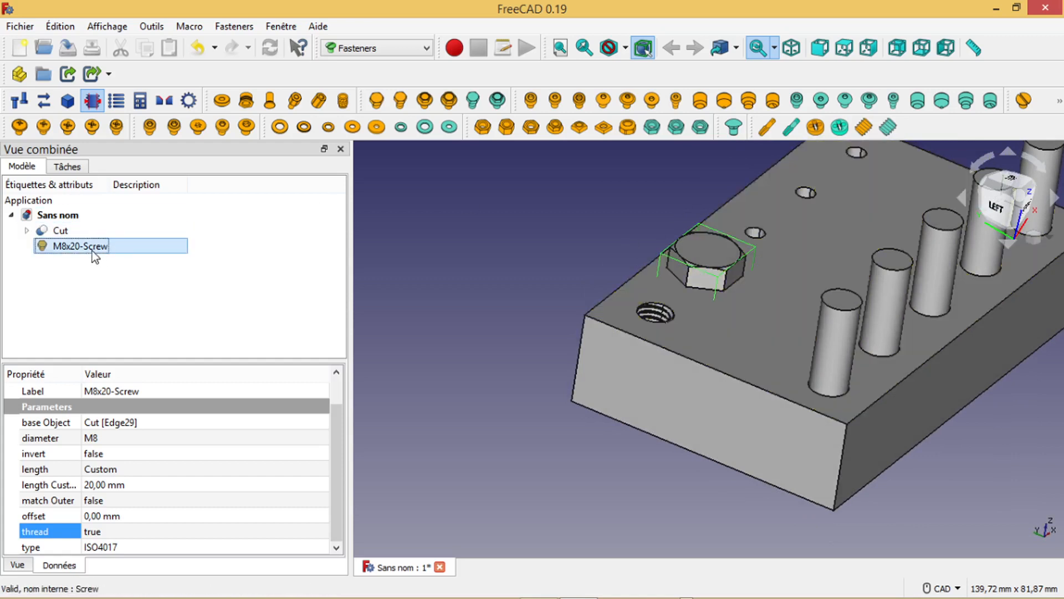
pyautogui.click(427, 48)
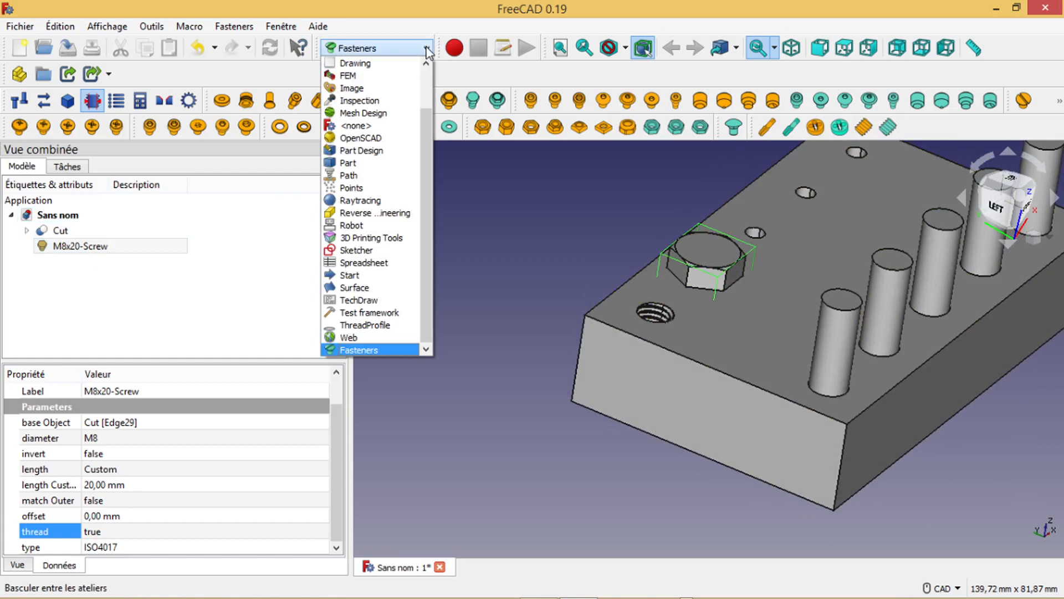
pyautogui.click(390, 148)
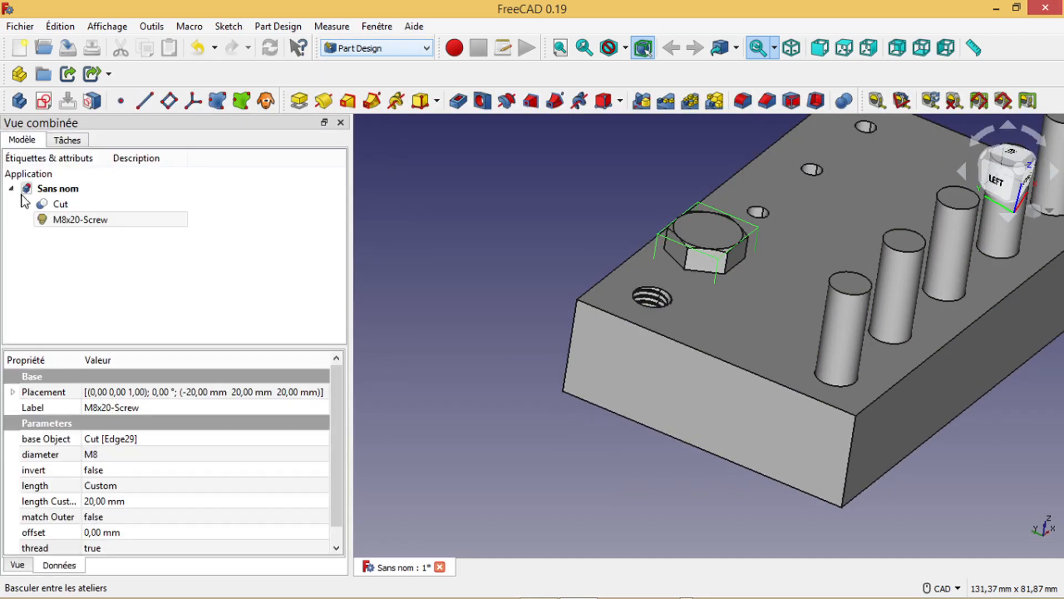
pyautogui.click(79, 221)
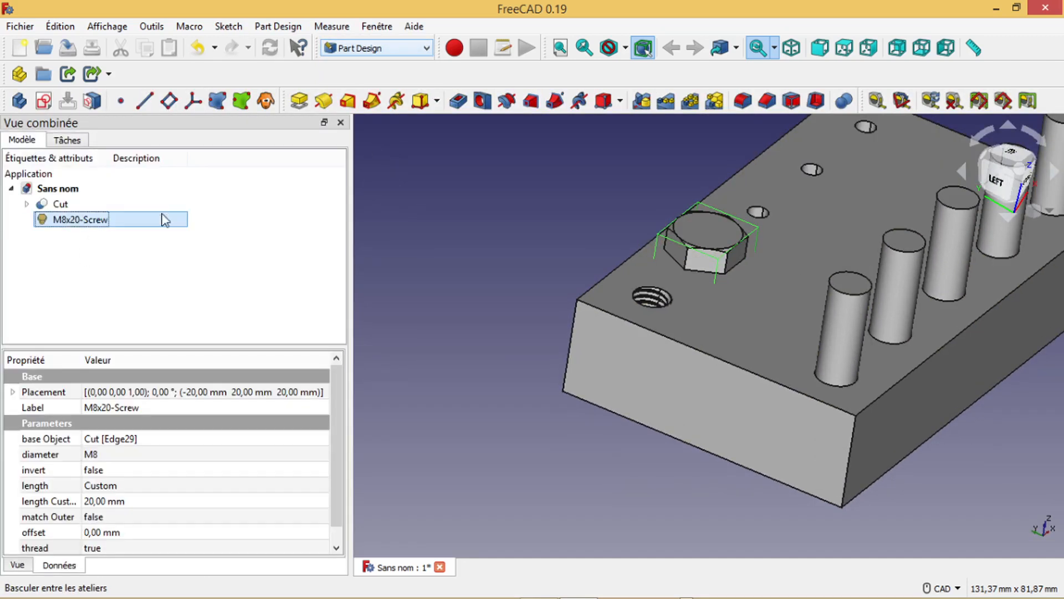
pyautogui.click(266, 100)
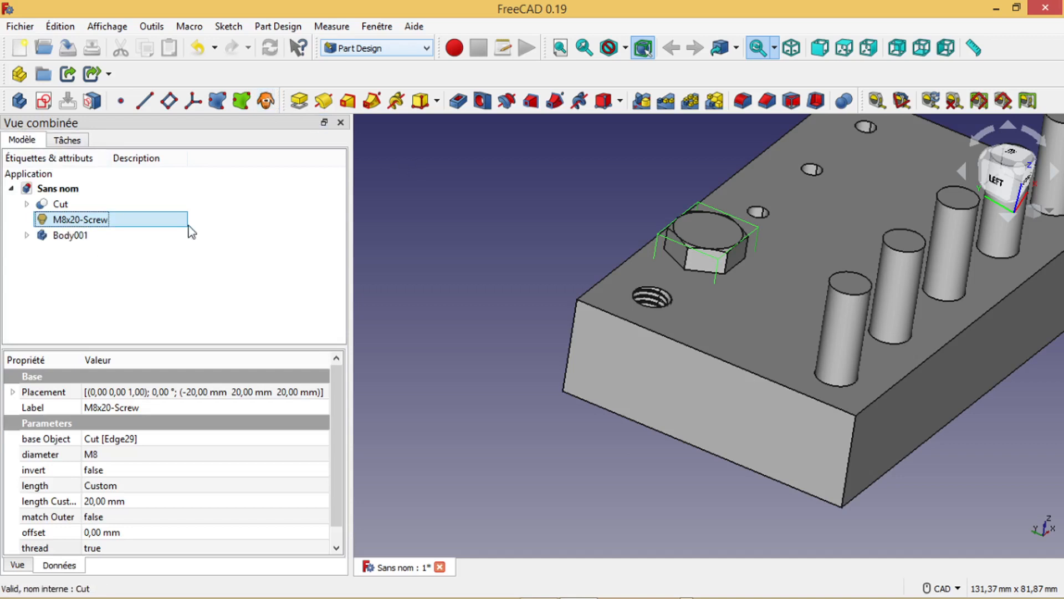
# Step: Subtract the cloned screw body Body001 from the existing Cut object with a Boolean Cut in the Part workbench
pyautogui.click(74, 237)
pyautogui.click(61, 204)
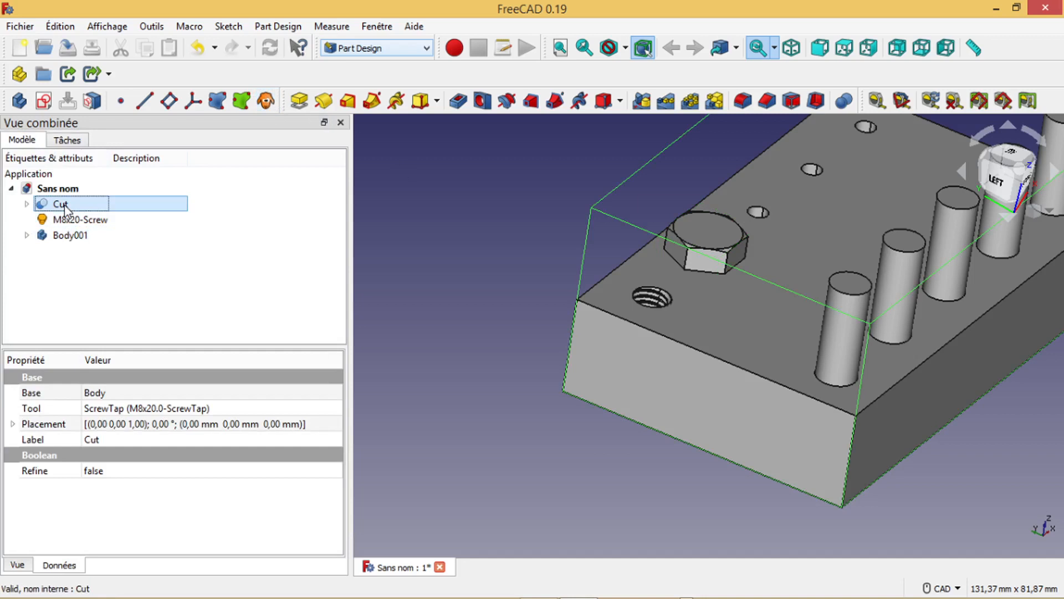
pyautogui.keyDown('ctrl'); pyautogui.click(67, 235); pyautogui.keyUp('ctrl')
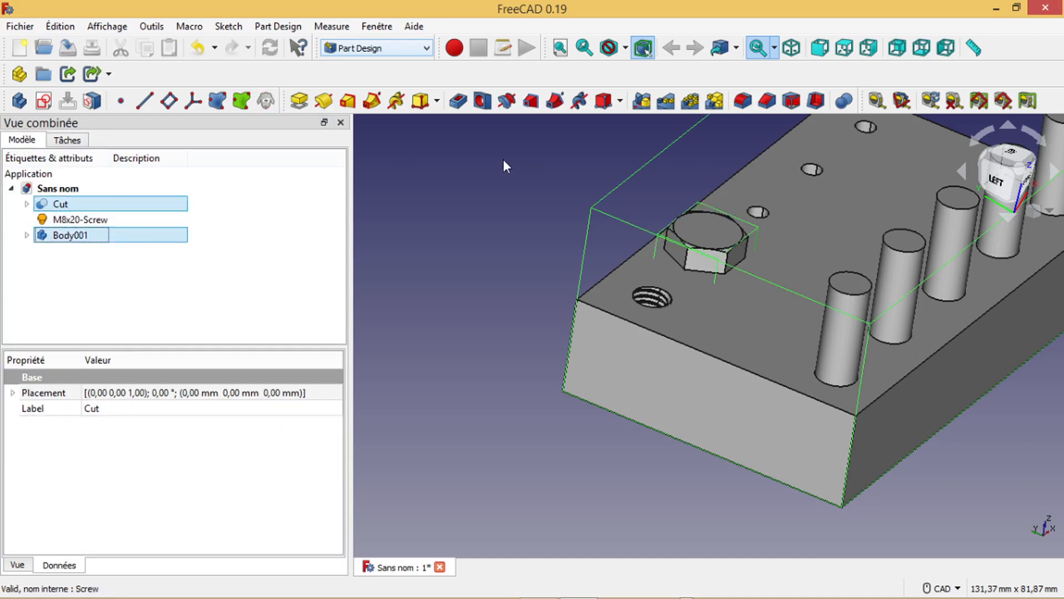
pyautogui.click(428, 49)
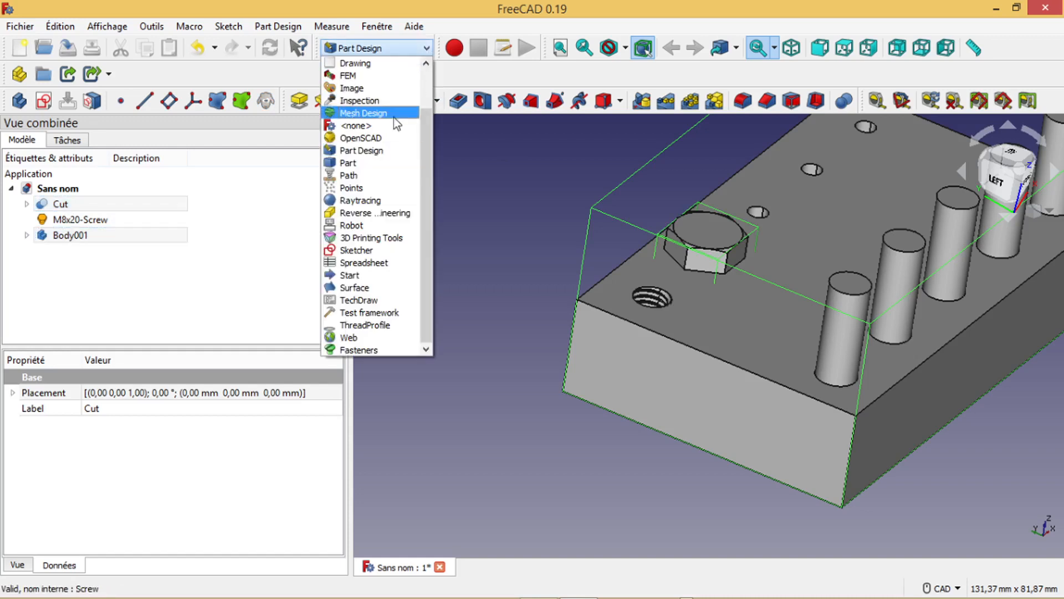
pyautogui.click(375, 160)
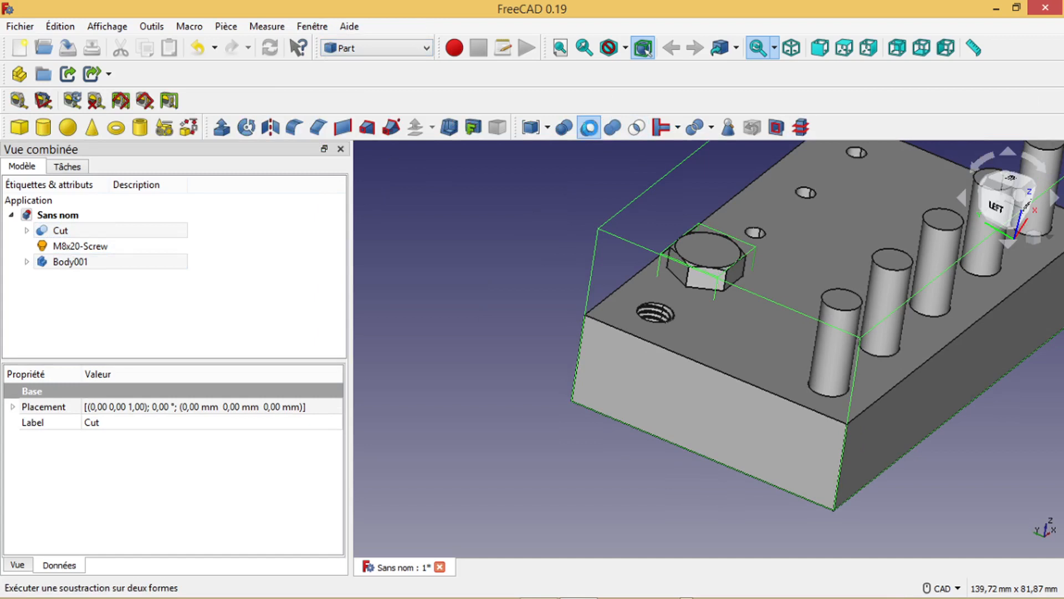
pyautogui.click(589, 127)
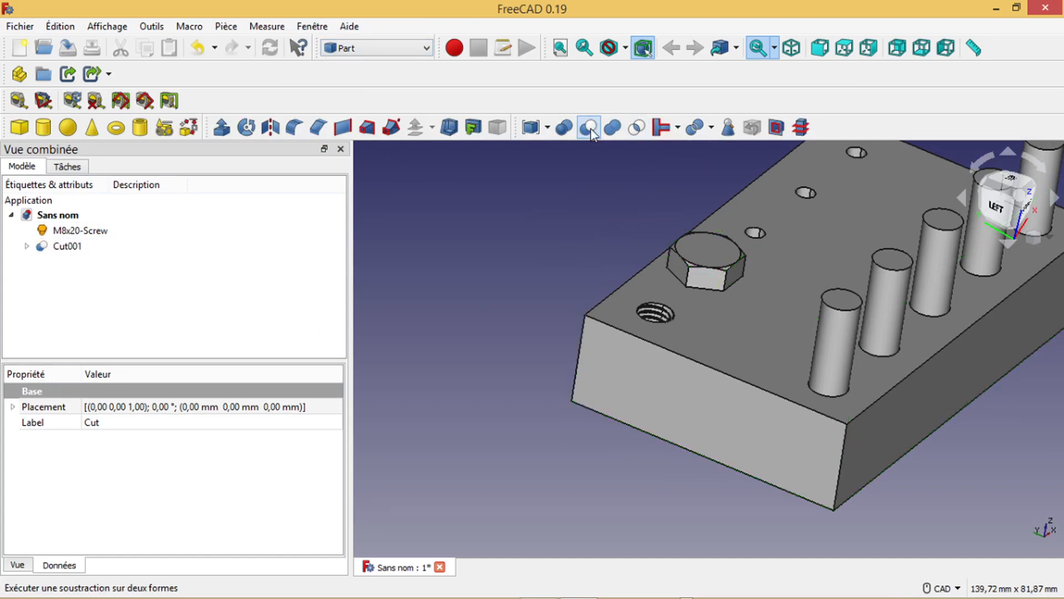
# Step: Hide the M8x20 hex-head screw to expose the new threaded hole in the plate
pyautogui.moveTo(650, 436); pyautogui.dragTo(574, 406, button='middle')
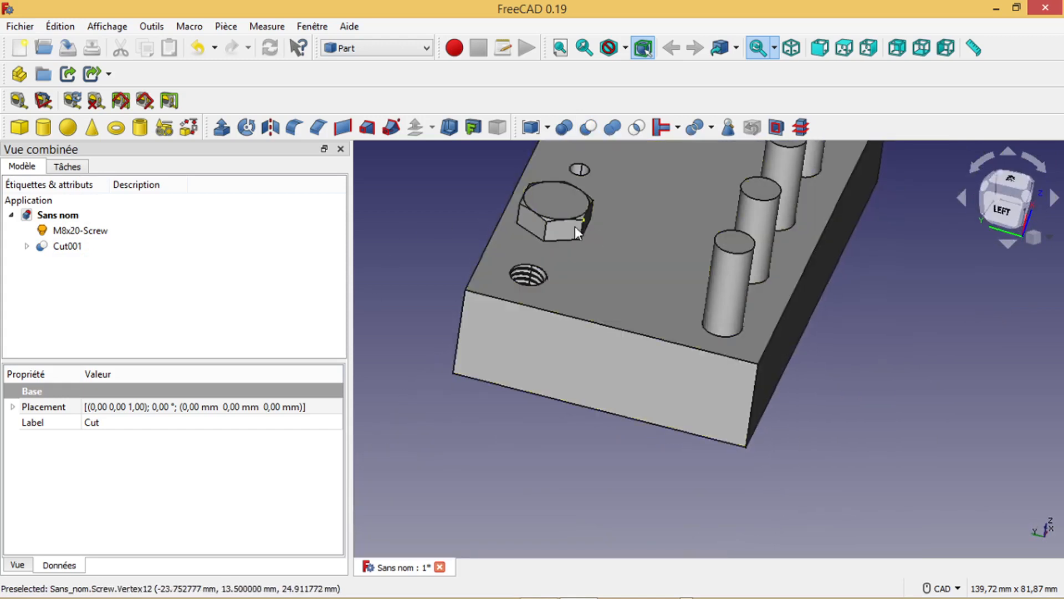
pyautogui.click(69, 231)
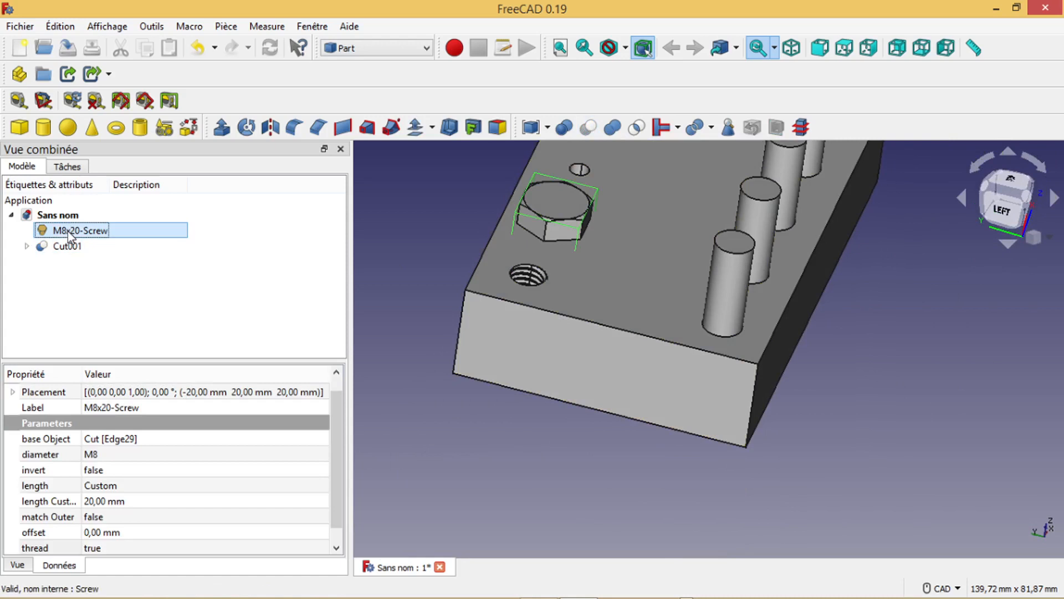
pyautogui.press('space')
pyautogui.moveTo(583, 299); pyautogui.dragTo(576, 402, button='middle')
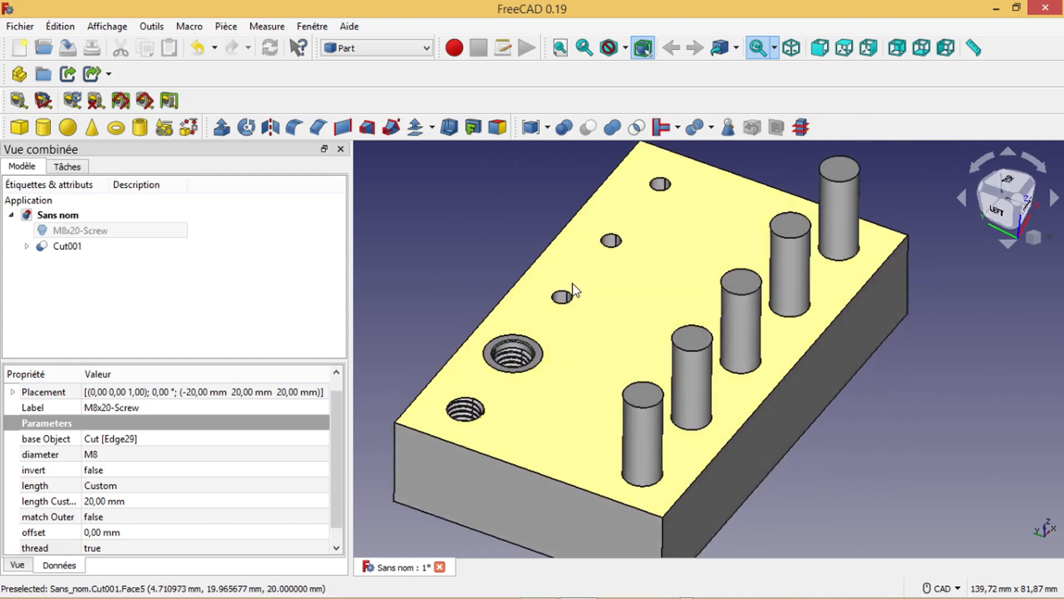
# Step: Using the Fasteners workbench, insert a countersunk screw on the top edge of the plain hole next to the two threaded ones
pyautogui.click(563, 304)
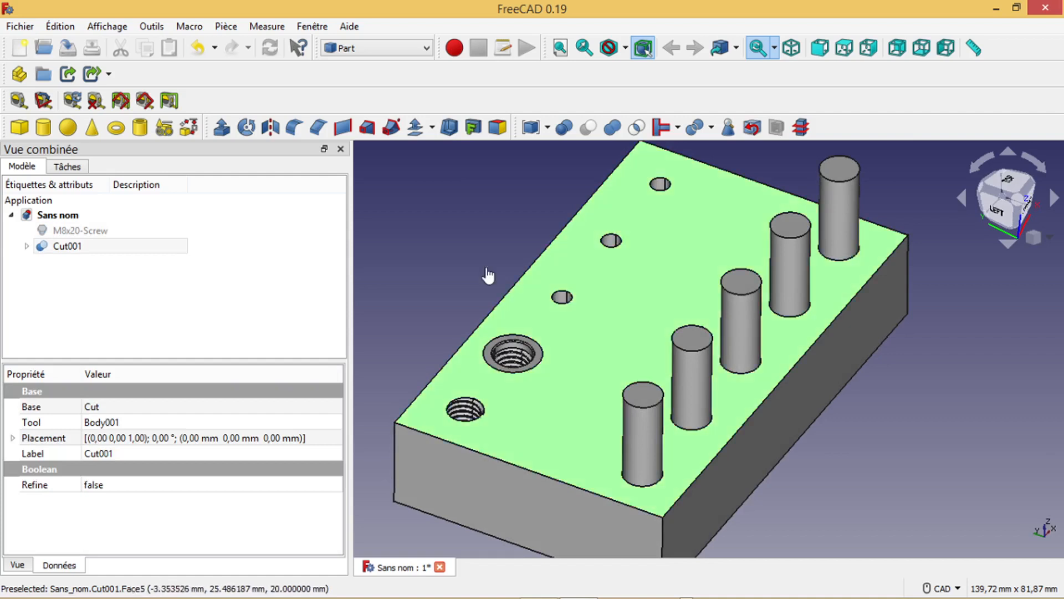
pyautogui.click(563, 306)
pyautogui.click(559, 301)
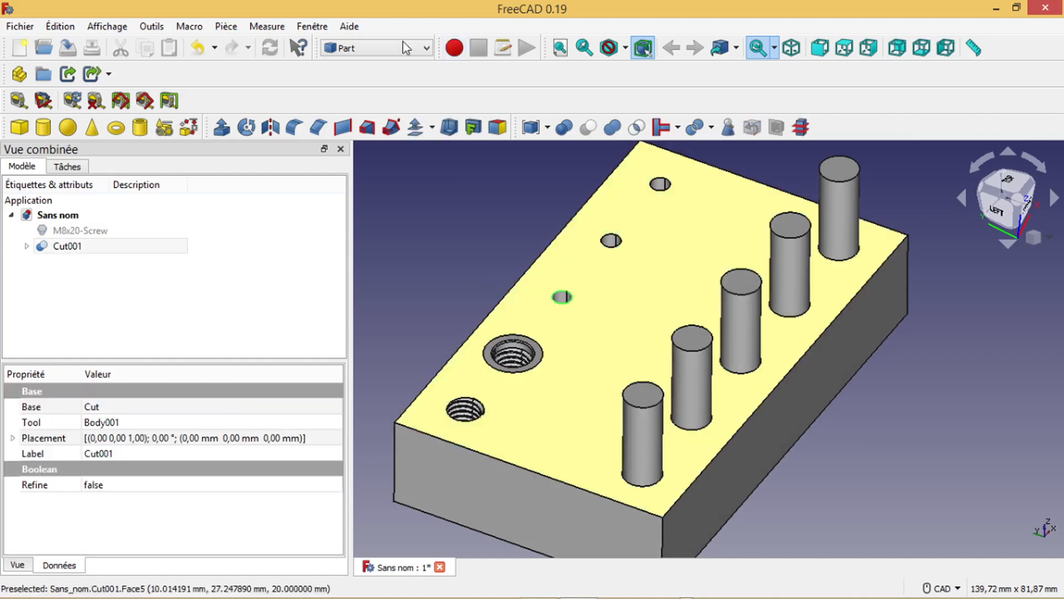
pyautogui.click(428, 52)
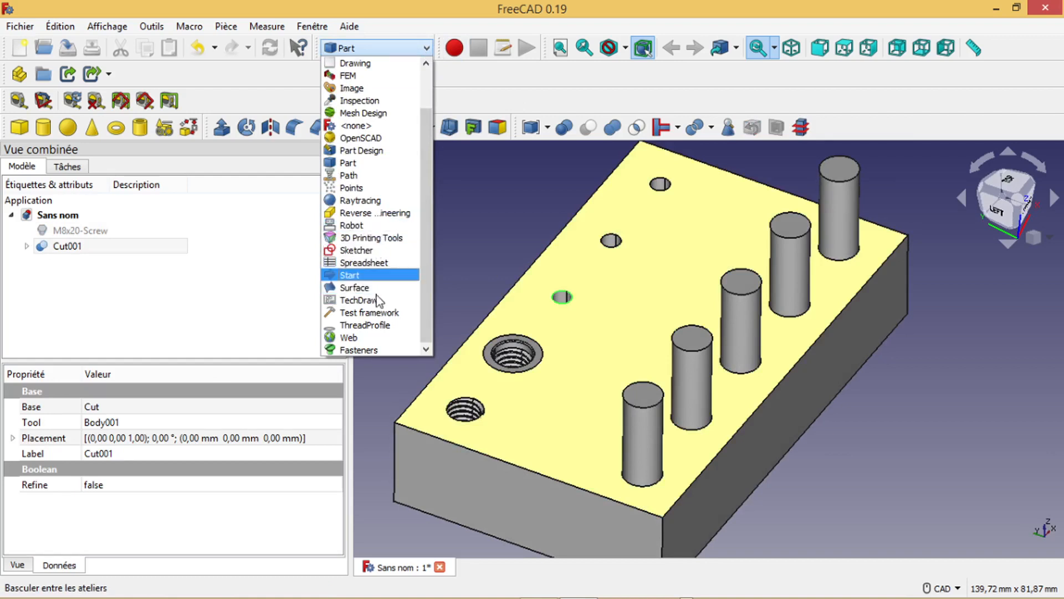
pyautogui.click(394, 348)
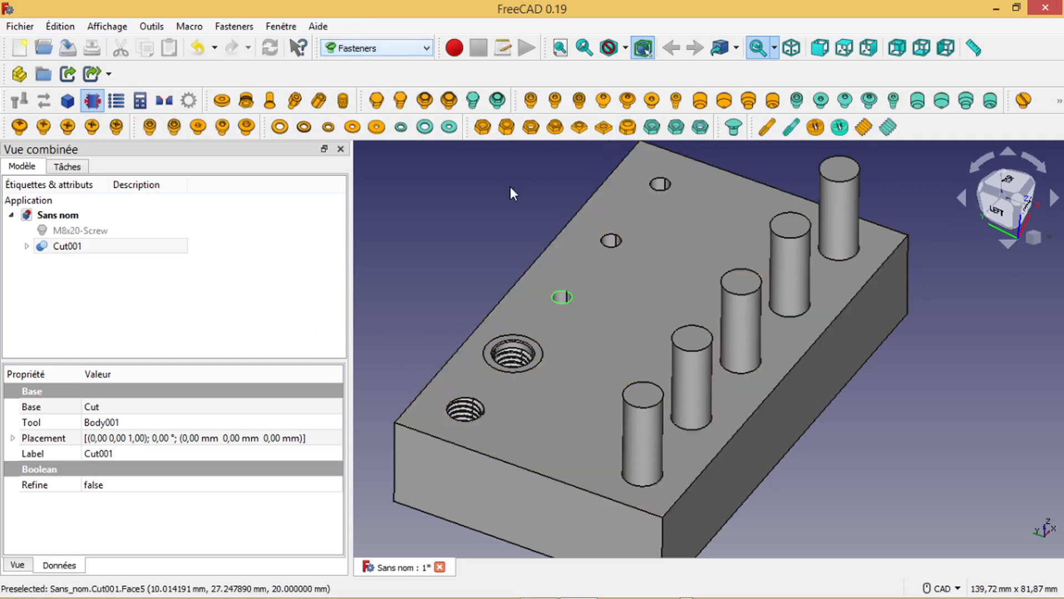
pyautogui.moveTo(495, 198); pyautogui.dragTo(501, 174, button='middle')
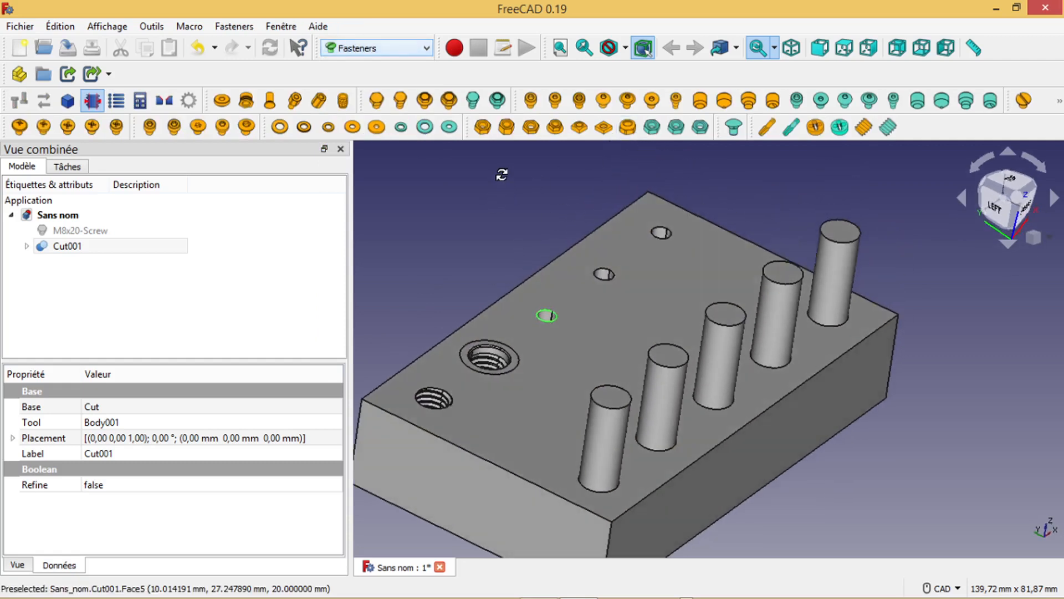
pyautogui.click(652, 101)
# Step: Set the new countersunk screw's diameter to M8 and recompute the document
pyautogui.click(81, 262)
pyautogui.click(100, 458)
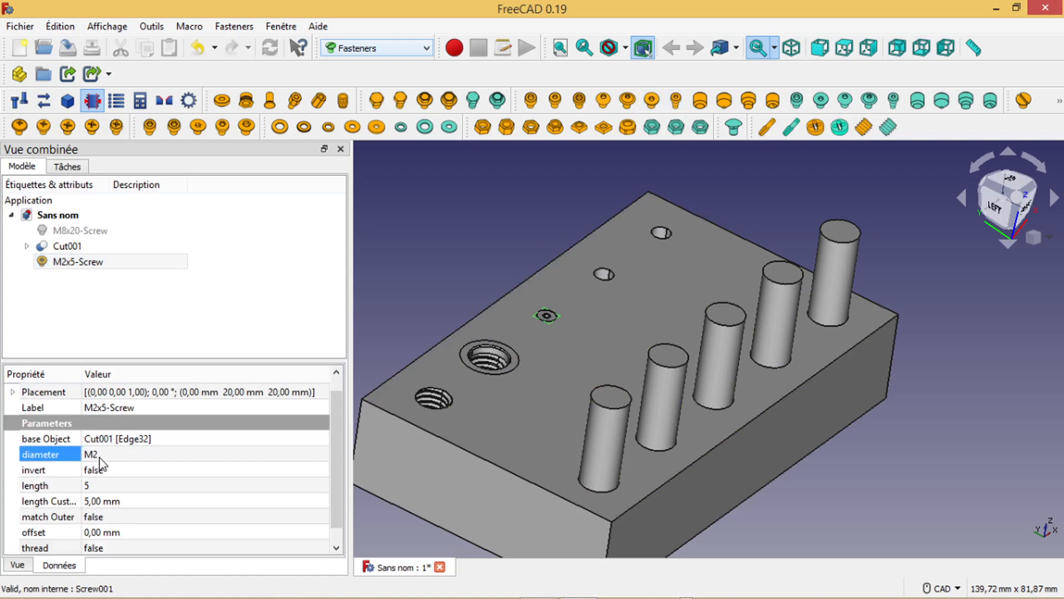
pyautogui.click(99, 459)
pyautogui.click(104, 549)
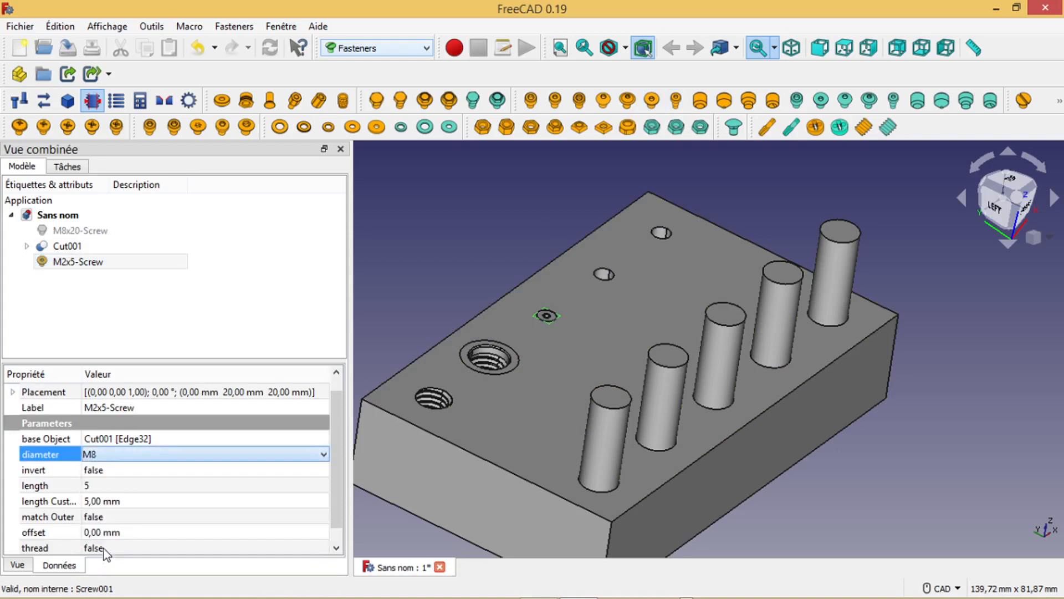
pyautogui.click(270, 48)
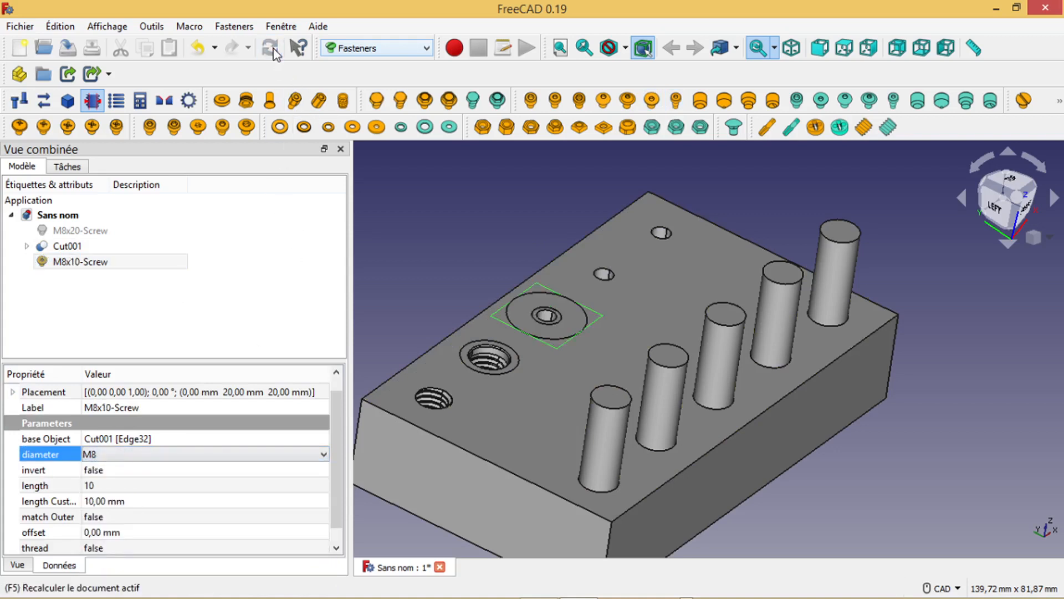
pyautogui.moveTo(518, 401); pyautogui.dragTo(565, 366, button='middle')
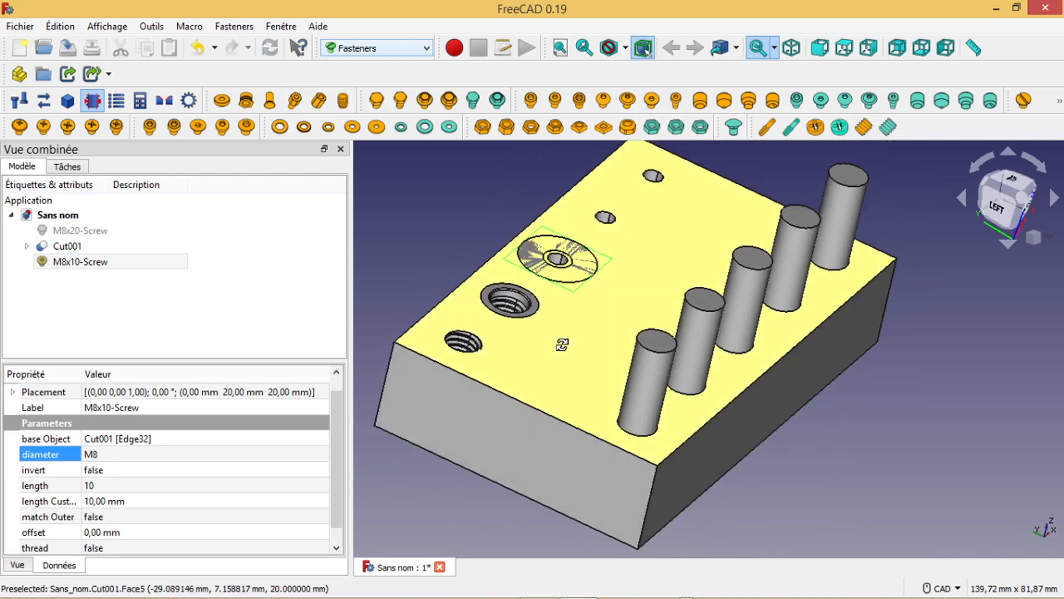
# Step: Set the countersunk screw's custom length to 20 mm and recompute the document
pyautogui.click(80, 262)
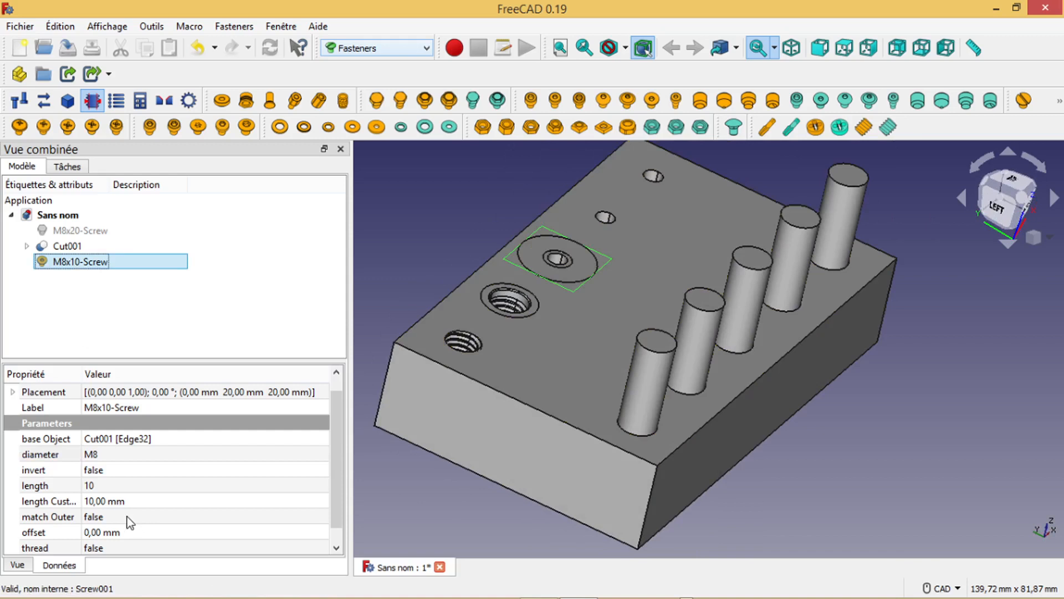
pyautogui.click(93, 501)
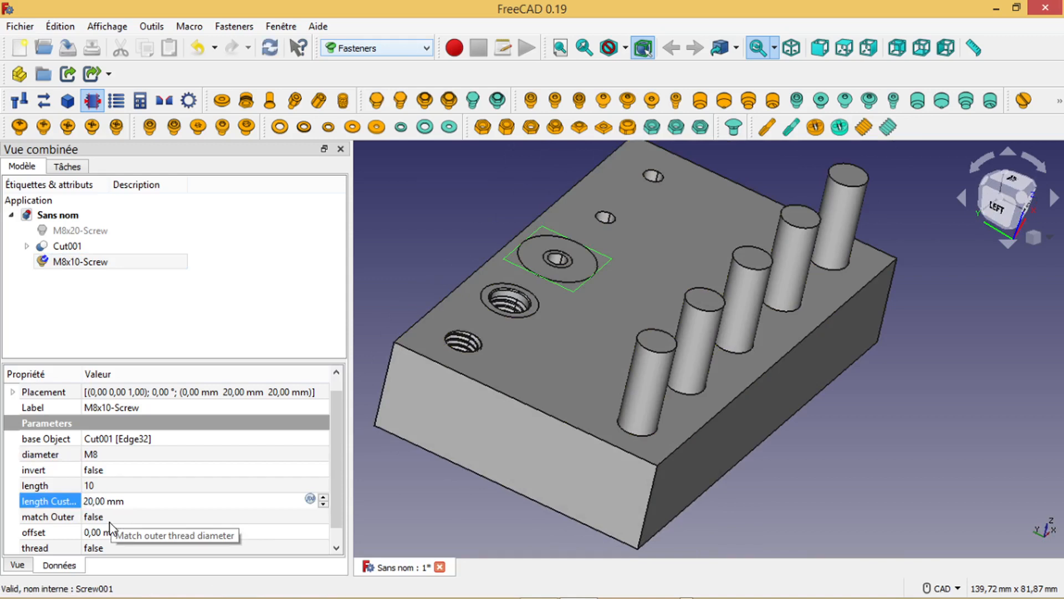
pyautogui.click(270, 48)
pyautogui.click(208, 496)
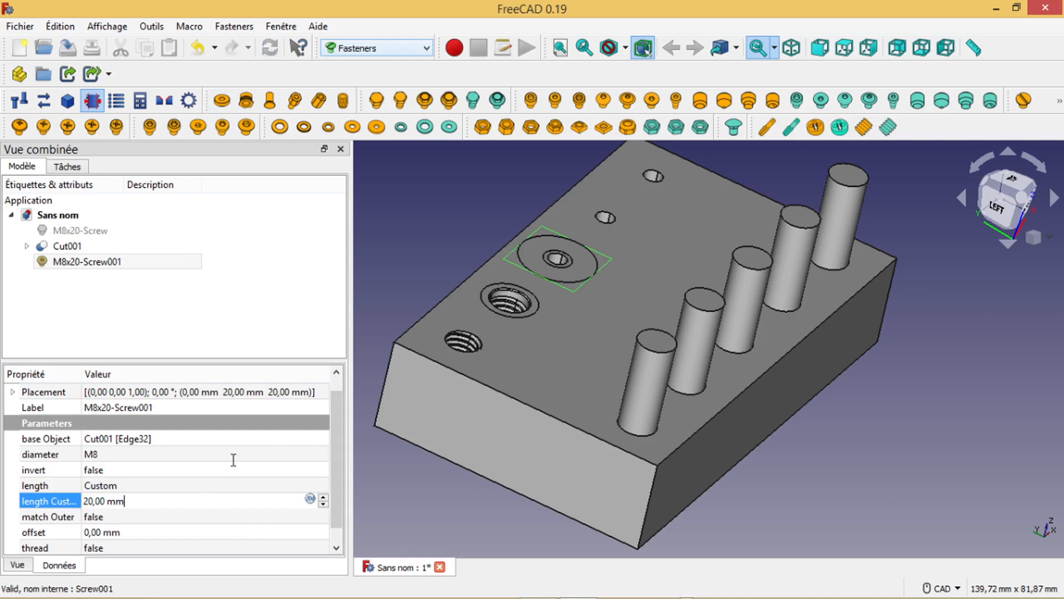
# Step: Set the countersunk screw's thread property to true so that real threads are modelled
pyautogui.click(106, 550)
pyautogui.click(104, 549)
pyautogui.click(108, 575)
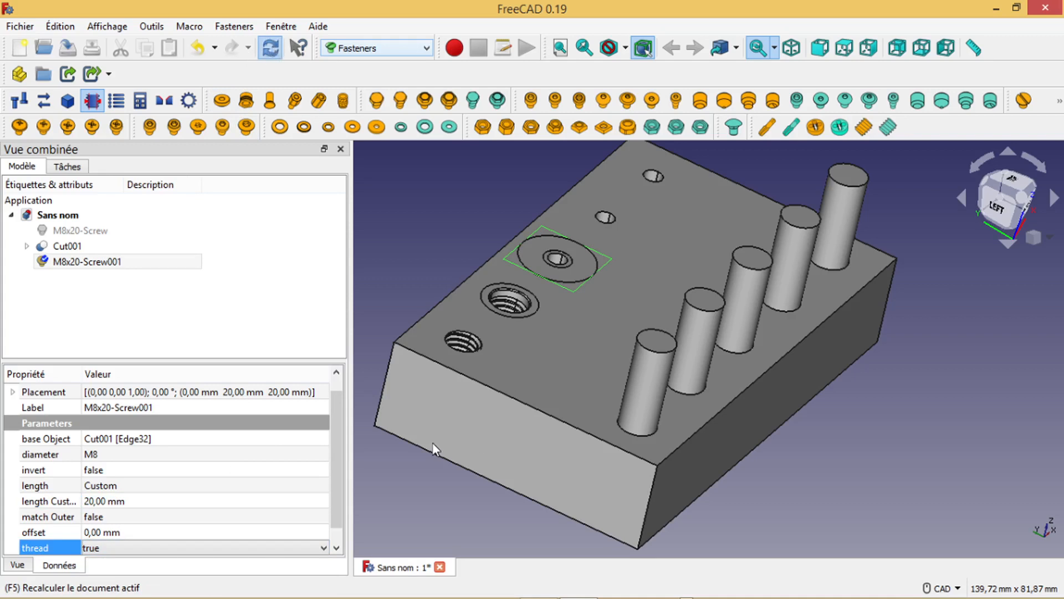
# Step: In the Part workbench, subtract the threaded countersunk screw from Cut001 with a boolean cut
pyautogui.moveTo(410, 238); pyautogui.dragTo(566, 339, button='middle')
pyautogui.moveTo(367, 372); pyautogui.dragTo(445, 364, button='middle')
pyautogui.click(126, 531)
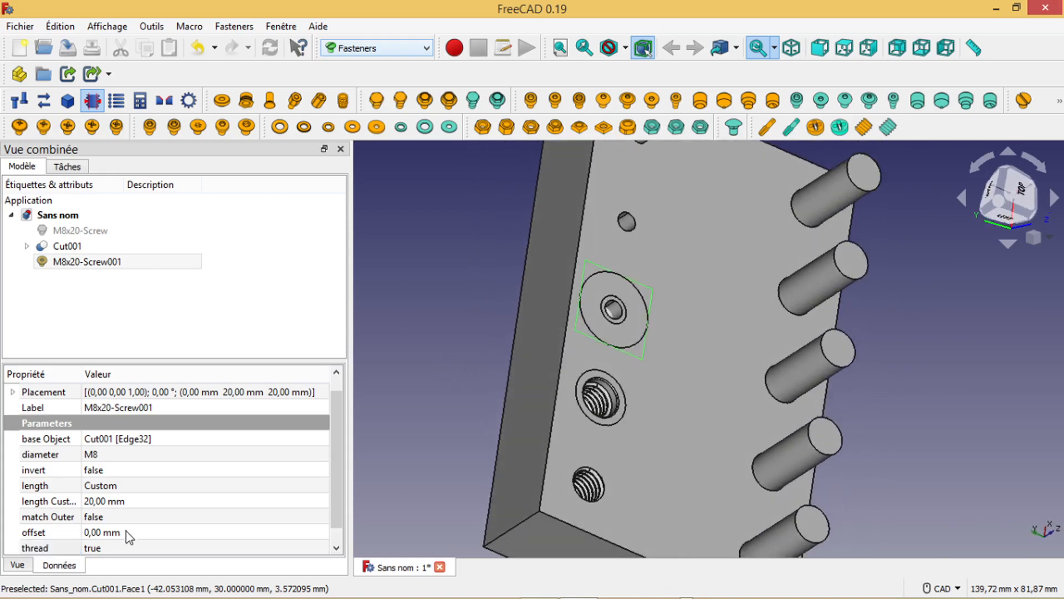
pyautogui.click(71, 249)
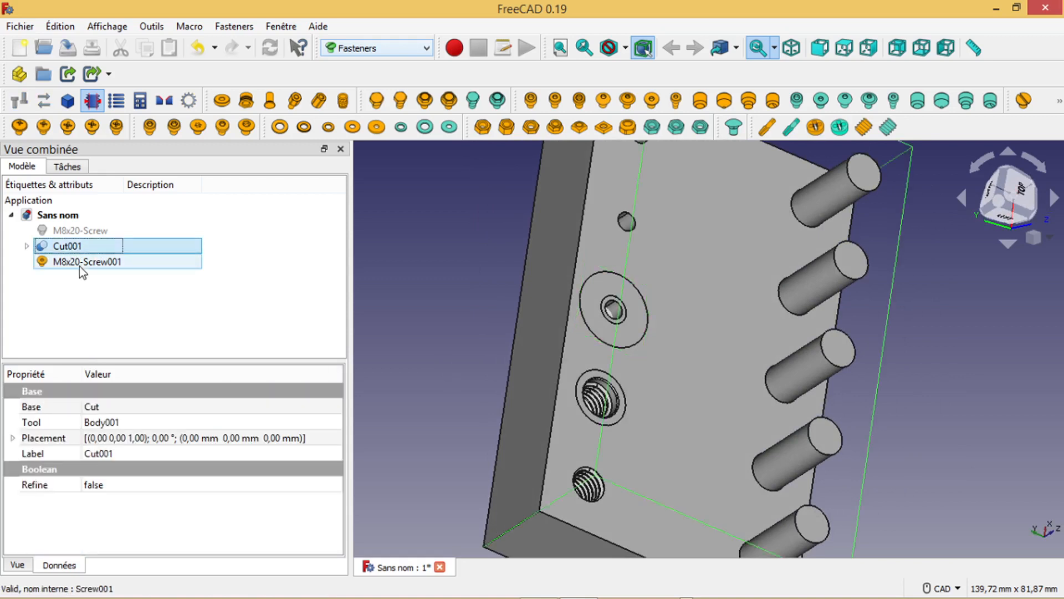
pyautogui.keyDown('ctrl'); pyautogui.click(78, 264); pyautogui.keyUp('ctrl')
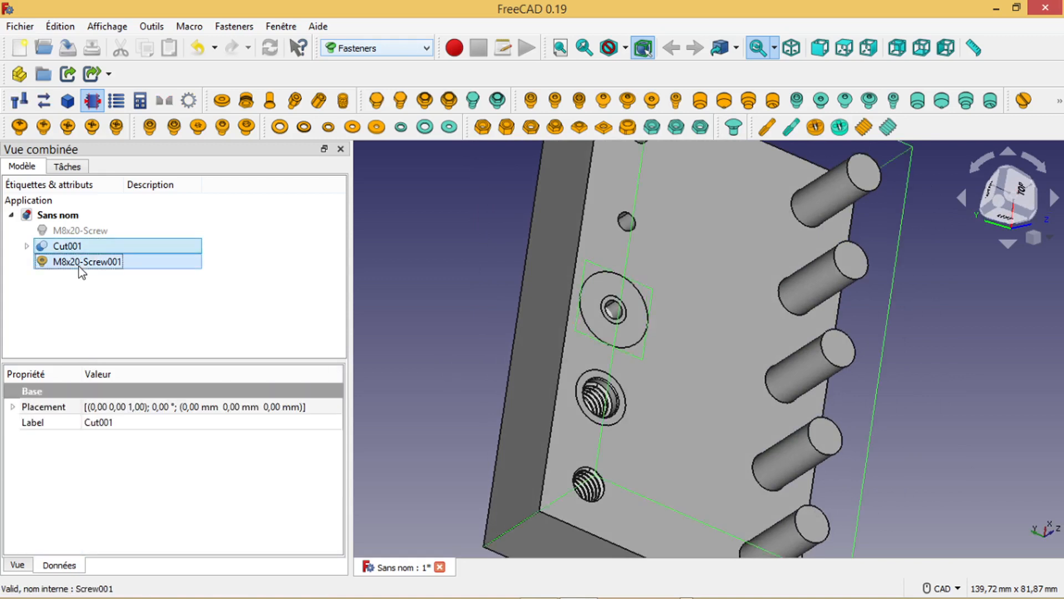
pyautogui.click(430, 50)
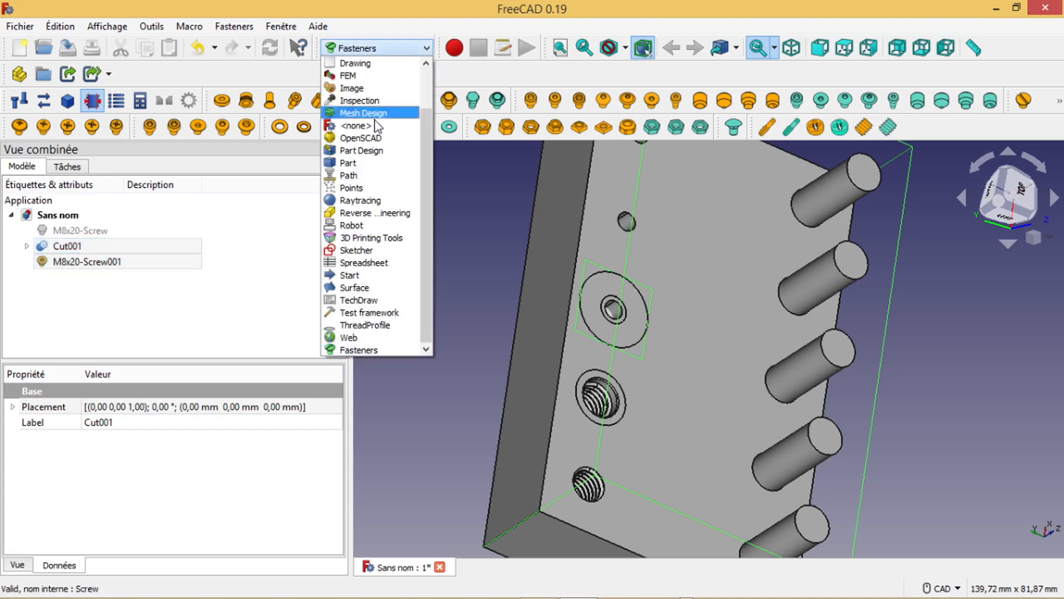
pyautogui.click(360, 160)
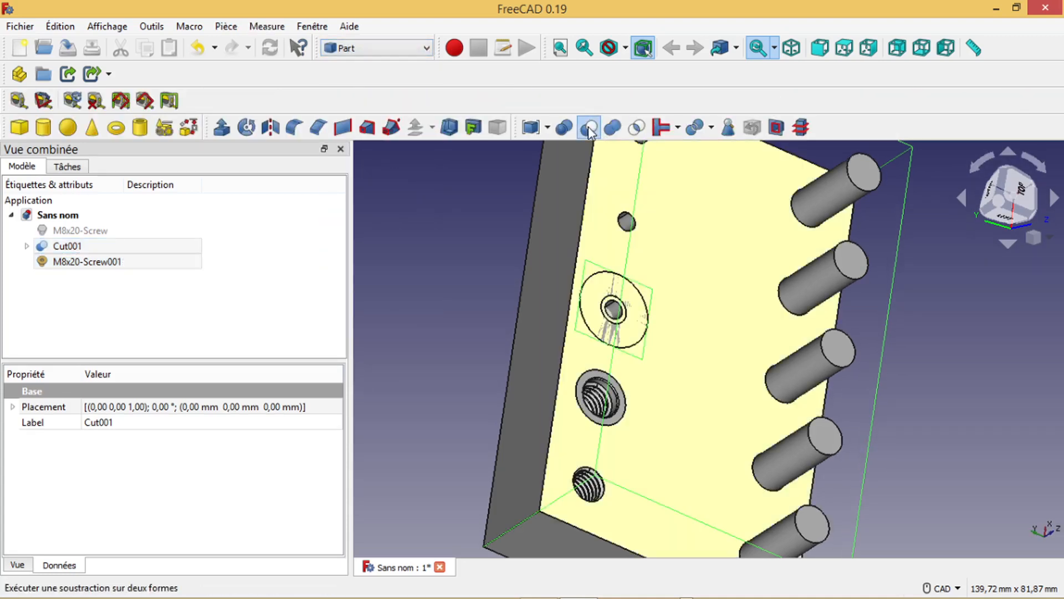
pyautogui.click(588, 127)
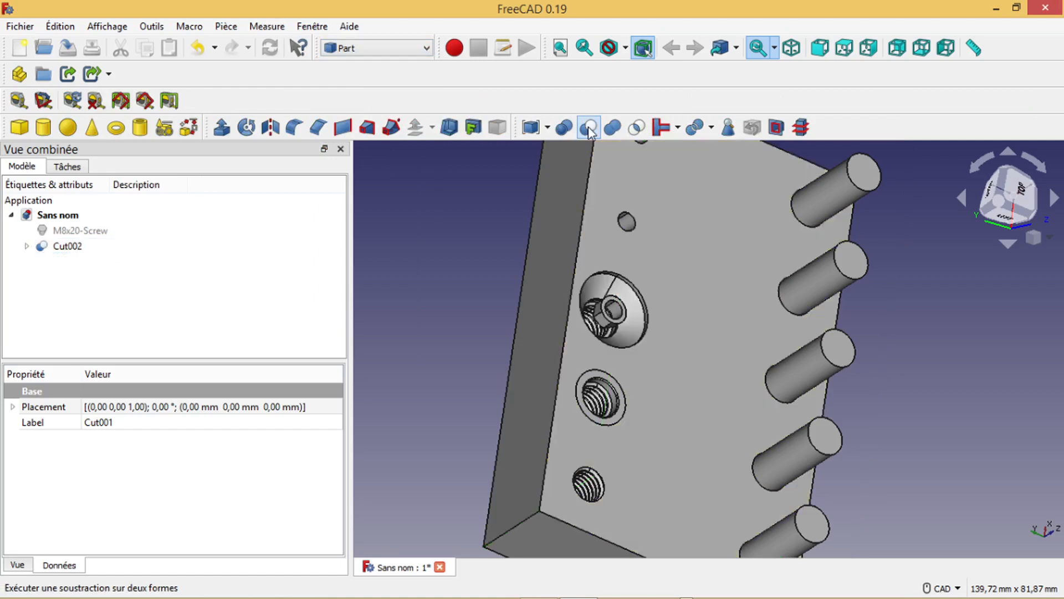
pyautogui.moveTo(706, 301); pyautogui.dragTo(576, 330, button='middle')
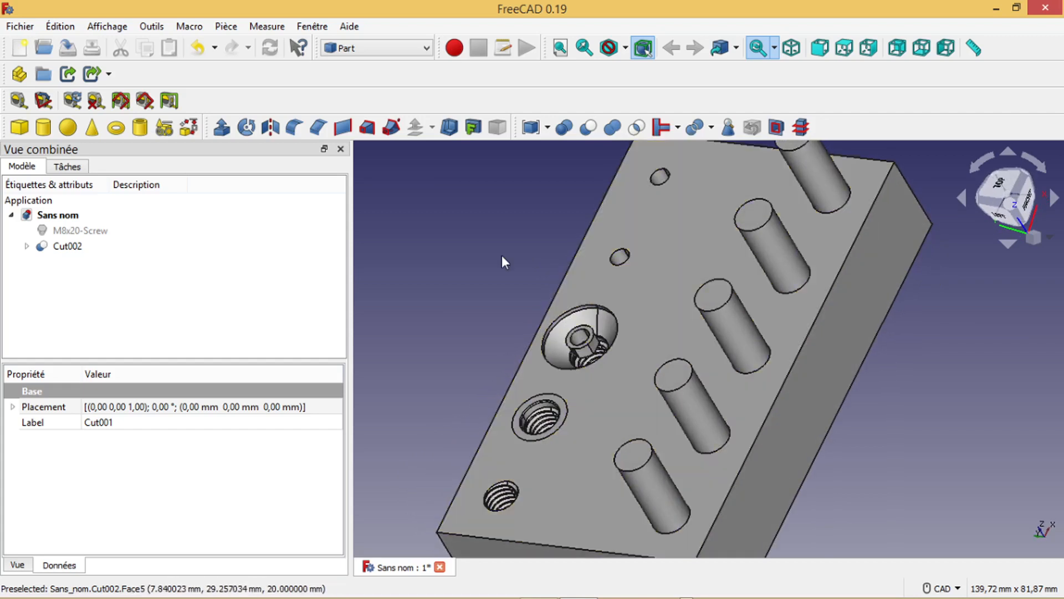
pyautogui.scroll(2, 501, 255)
pyautogui.scroll(-1, 517, 252)
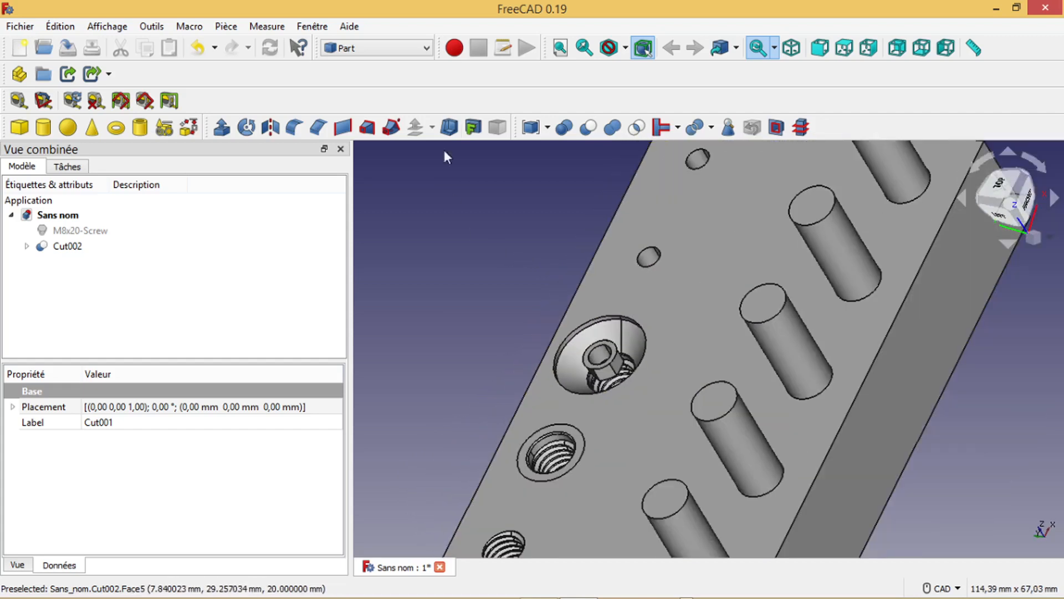
# Step: With the Fasteners workbench, insert an ISO 7094 extra large plain washer on the top edge of the plain hole beside the countersunk one
pyautogui.click(427, 47)
pyautogui.click(388, 350)
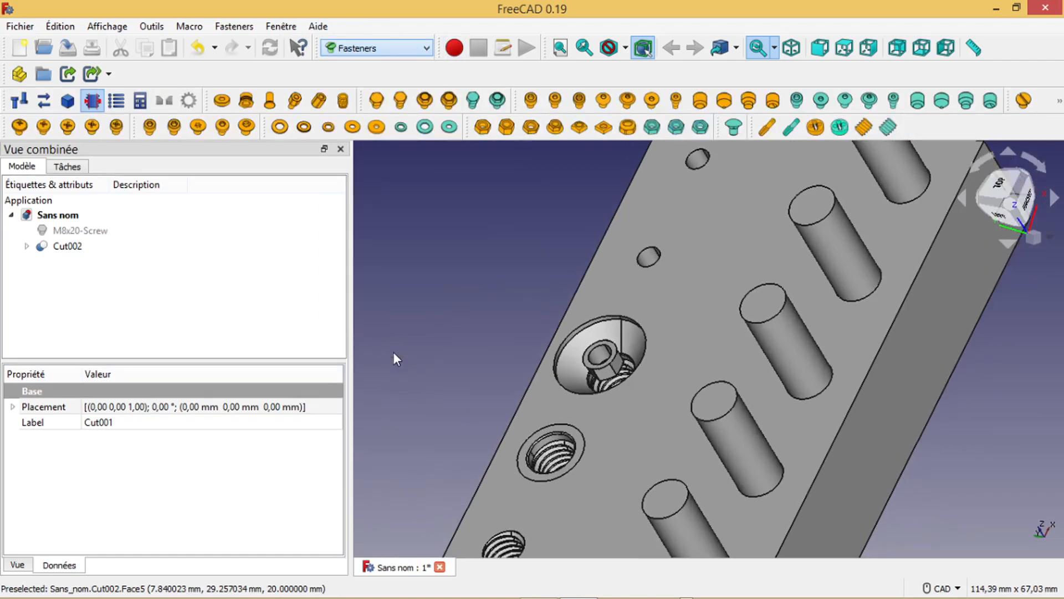
pyautogui.click(654, 106)
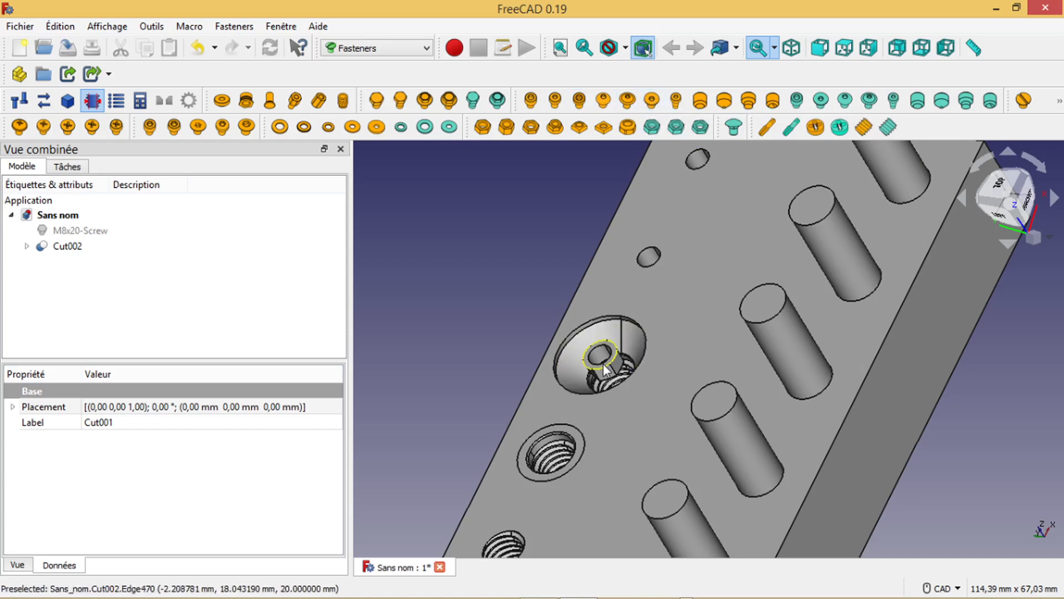
pyautogui.scroll(-3, 603, 364)
pyautogui.scroll(2, 602, 369)
pyautogui.scroll(4, 601, 369)
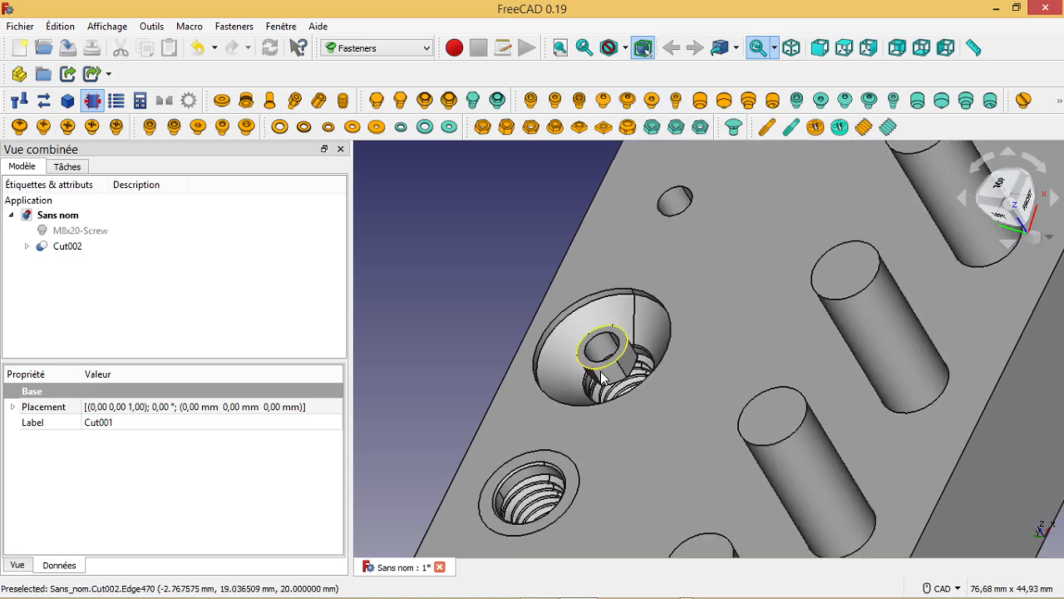
pyautogui.moveTo(620, 399)
pyautogui.mouseDown(button='middle')
pyautogui.moveTo(636, 418)
pyautogui.moveTo(670, 397)
pyautogui.moveTo(636, 351)
pyautogui.moveTo(585, 427)
pyautogui.moveTo(632, 442)
pyautogui.moveTo(663, 376)
pyautogui.moveTo(615, 418)
pyautogui.moveTo(623, 397)
pyautogui.moveTo(610, 403)
pyautogui.mouseUp(button='middle')
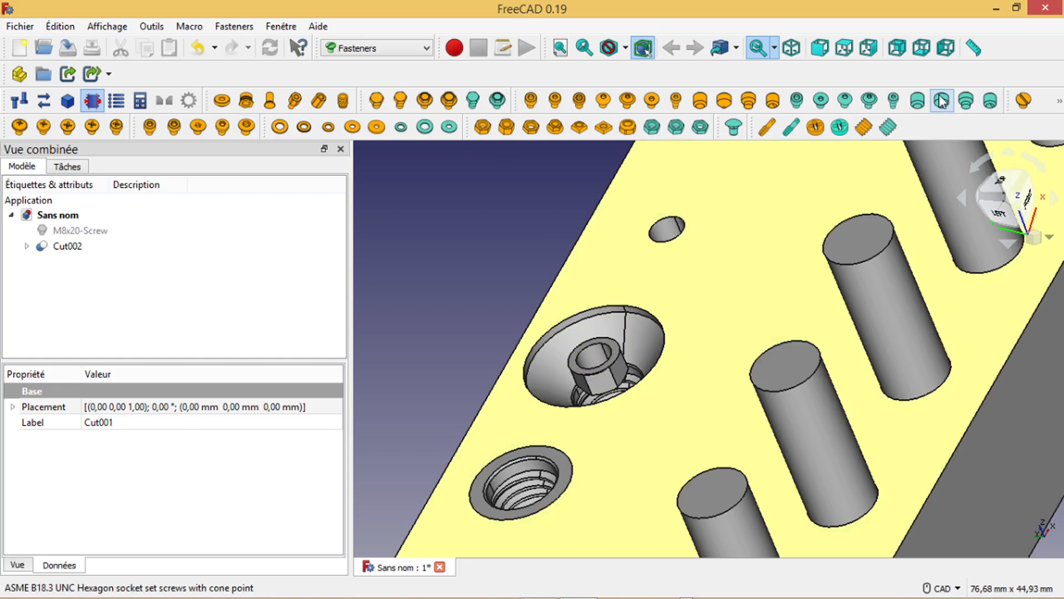
pyautogui.scroll(-5, 607, 357)
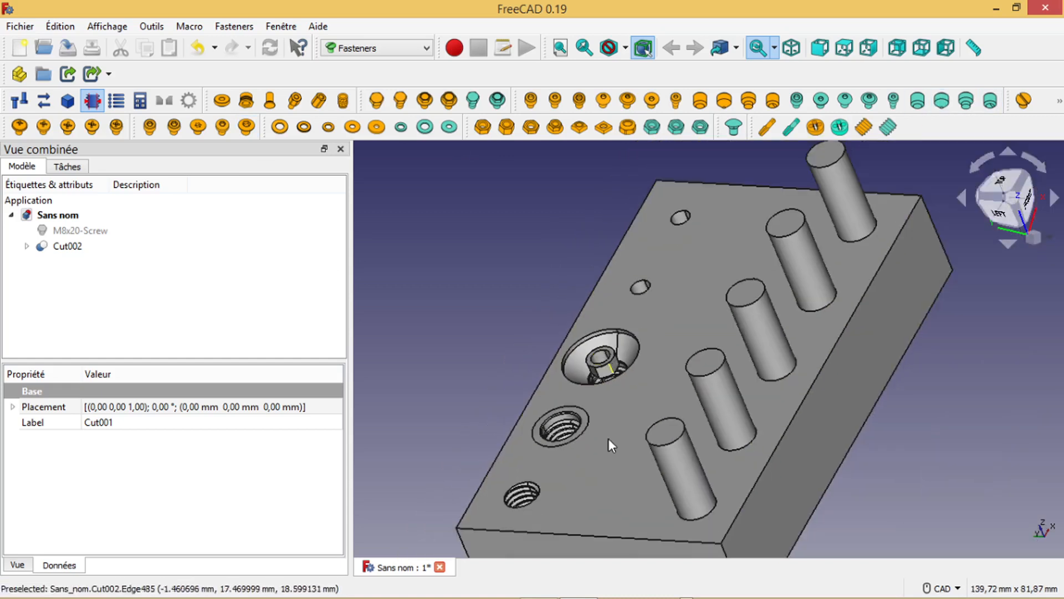
pyautogui.moveTo(599, 470); pyautogui.dragTo(662, 477, button='middle')
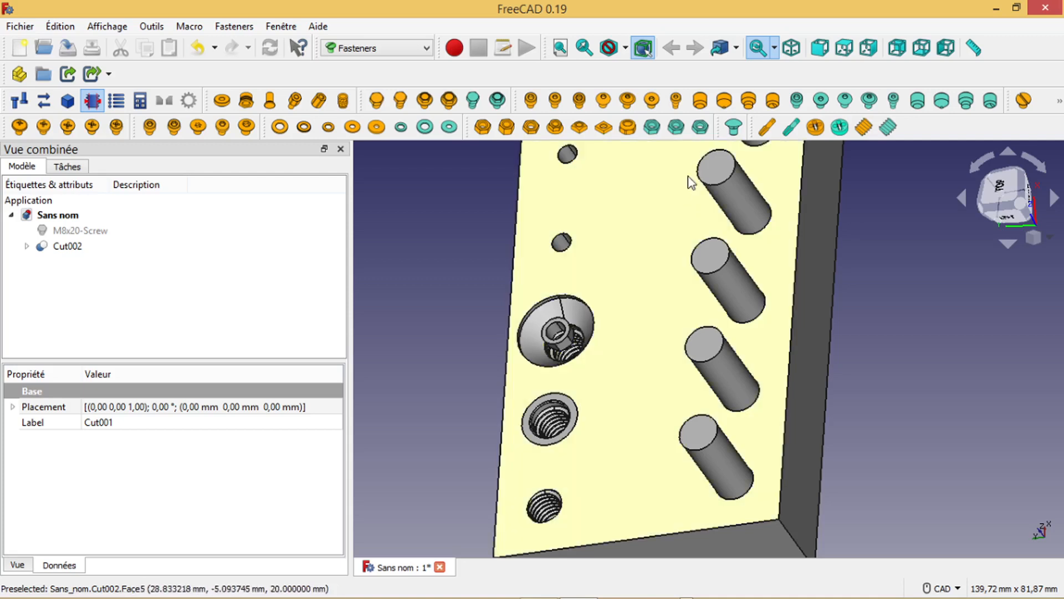
pyautogui.scroll(-3, 747, 389)
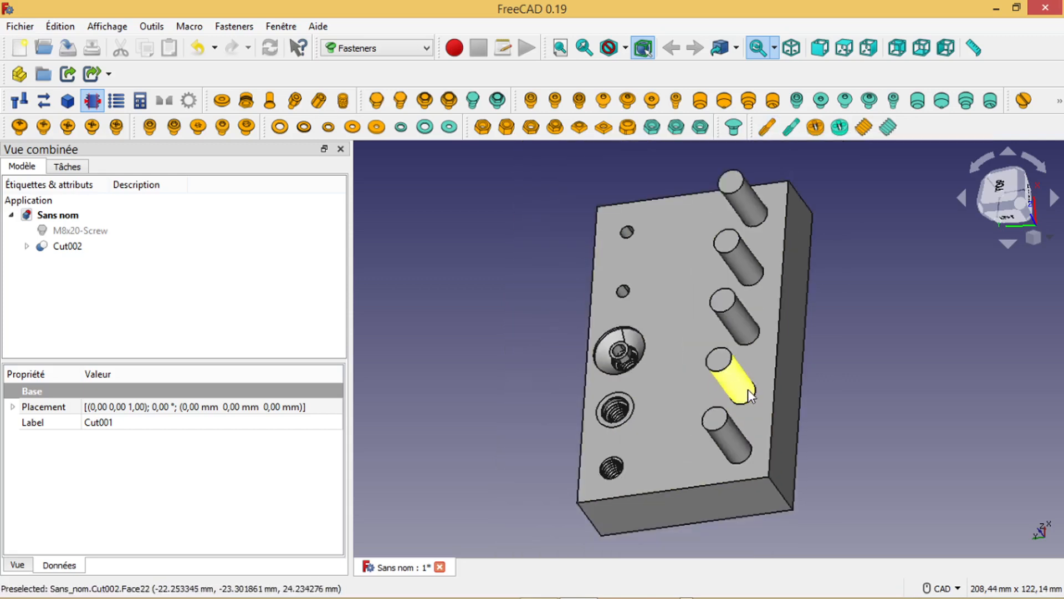
pyautogui.moveTo(805, 493); pyautogui.dragTo(599, 468, button='middle')
pyautogui.moveTo(822, 381); pyautogui.dragTo(809, 451, button='middle')
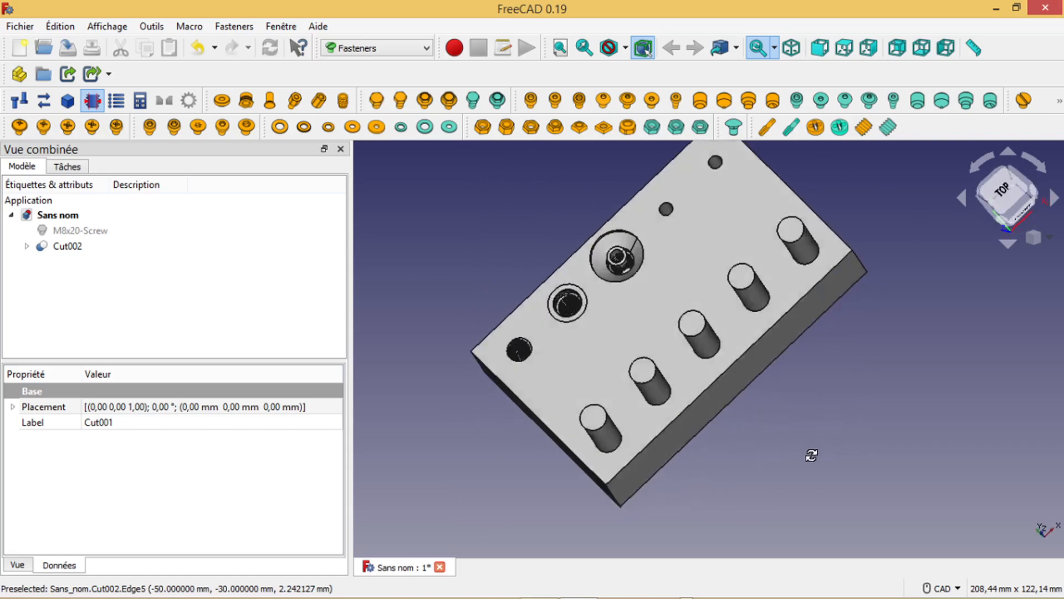
pyautogui.click(670, 213)
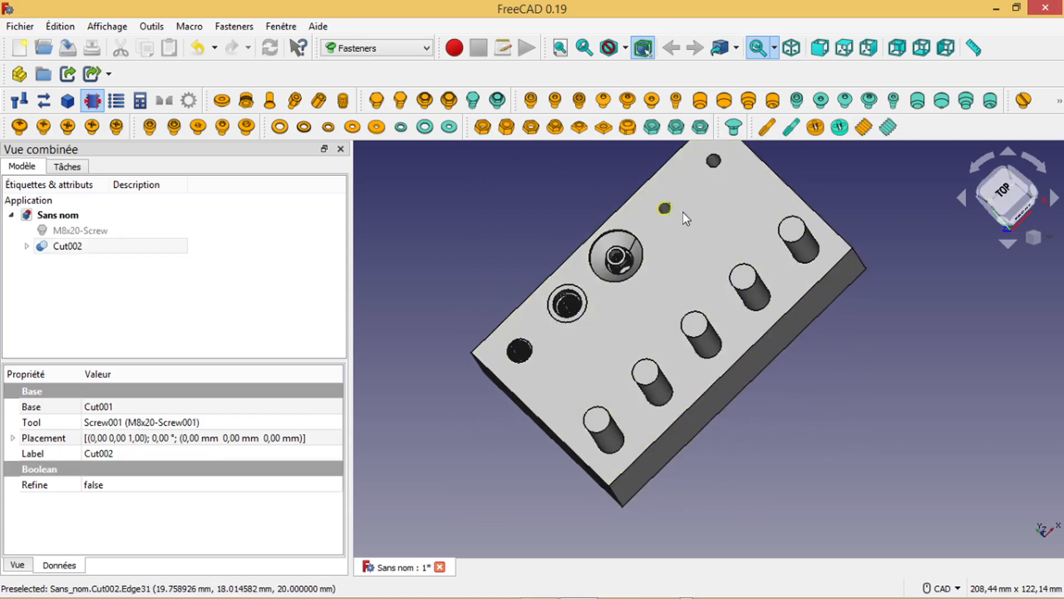
pyautogui.click(376, 127)
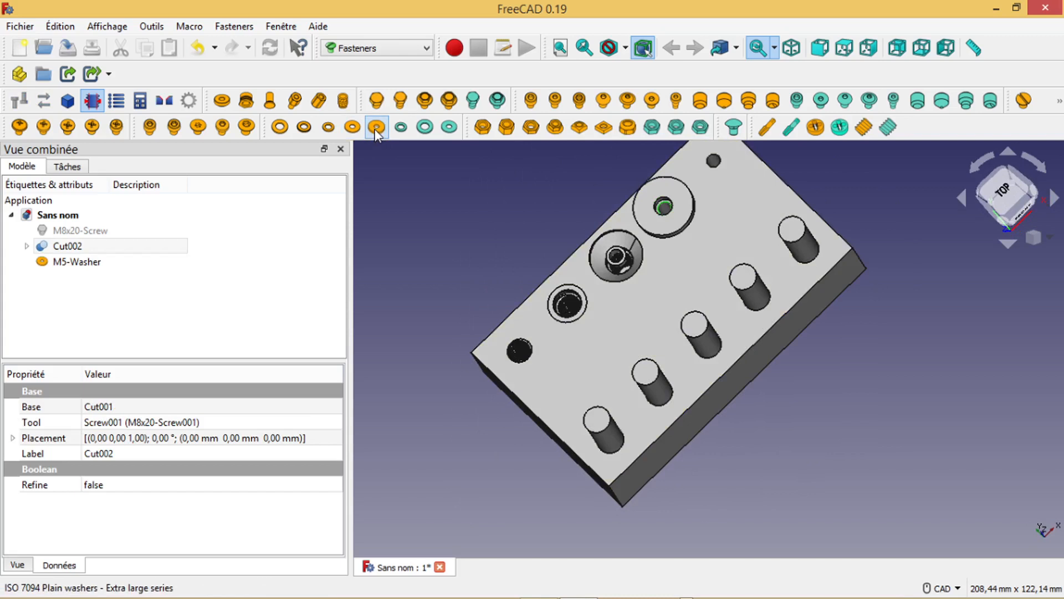
# Step: Set the new washer's diameter to M8 and recompute the document
pyautogui.click(68, 264)
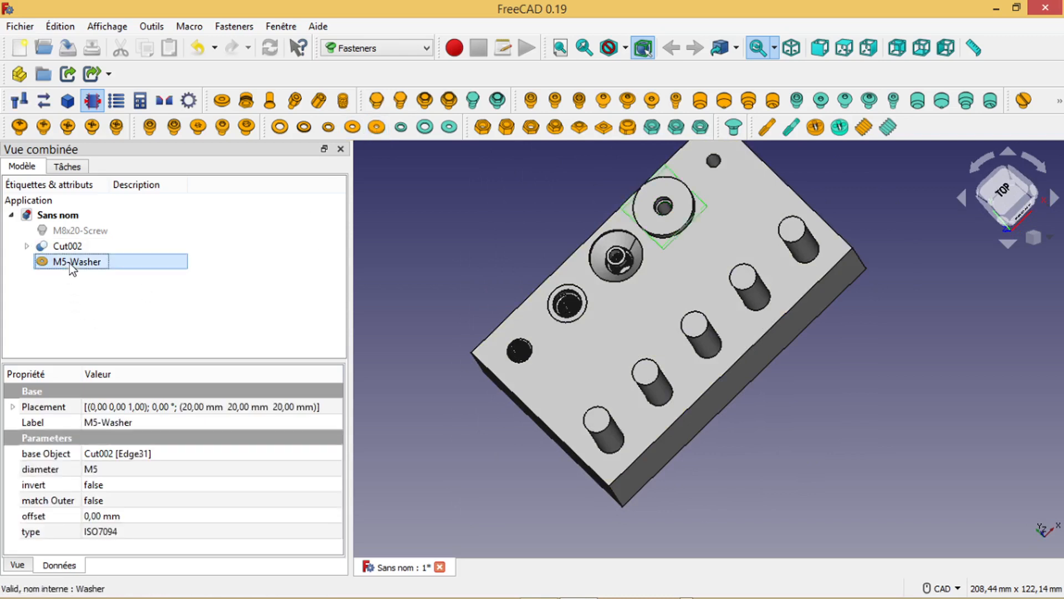
pyautogui.click(104, 470)
pyautogui.click(104, 470)
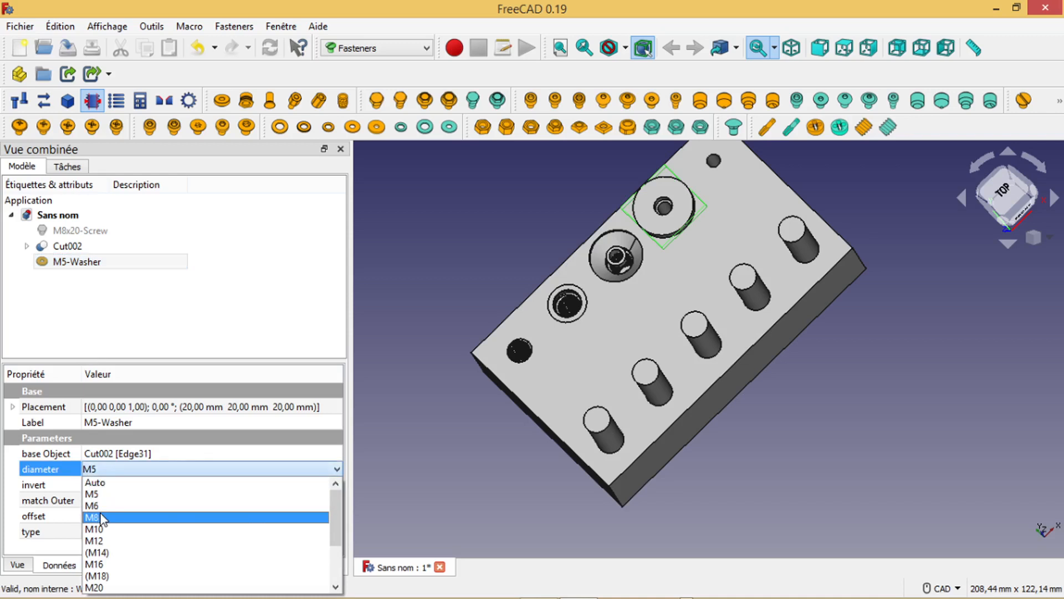
pyautogui.click(101, 518)
pyautogui.click(270, 49)
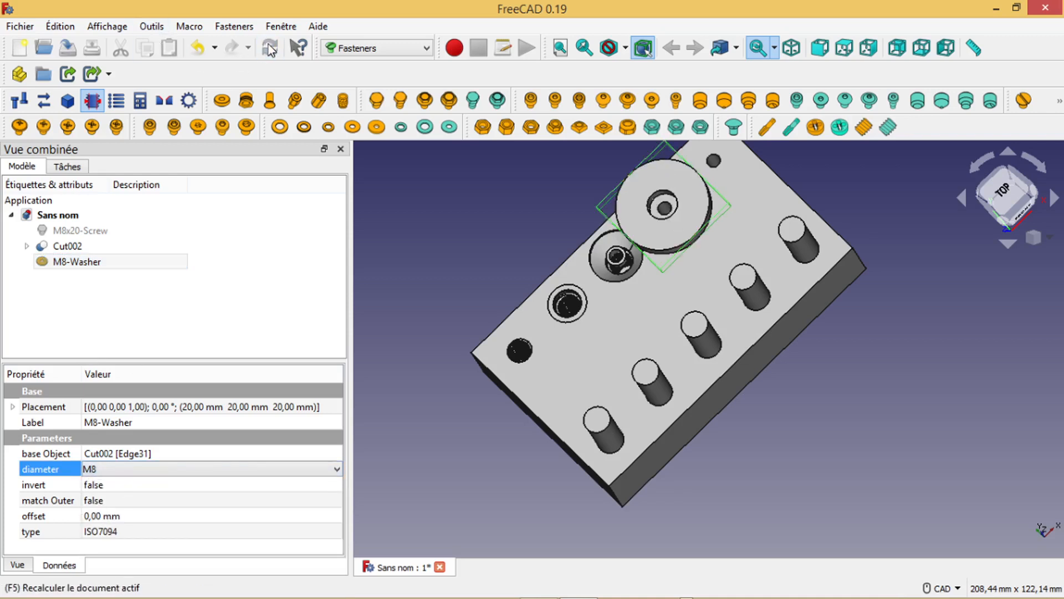
# Step: Change the washer's diameter back to M5 and recompute the document
pyautogui.click(101, 468)
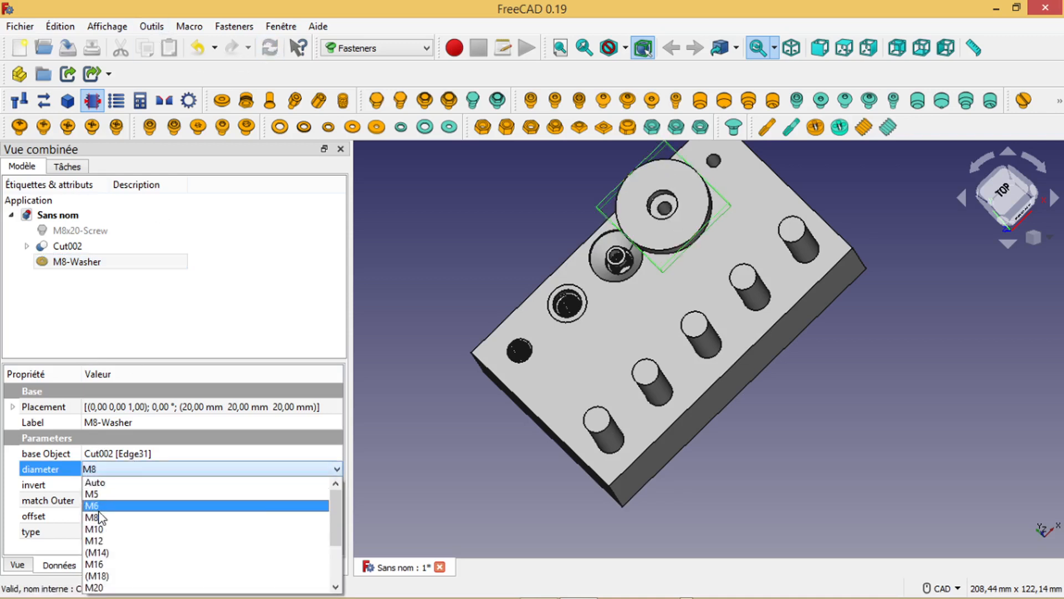
pyautogui.click(100, 494)
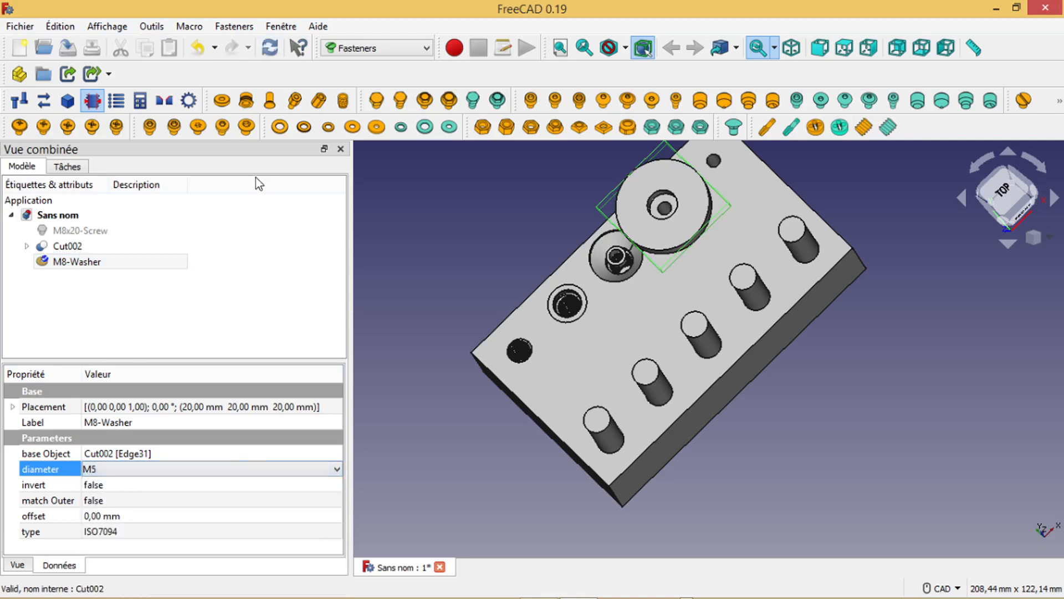
pyautogui.click(270, 48)
# Step: Set the washer's offset to -2 mm so that it sinks into the plate, and recompute the document
pyautogui.moveTo(779, 490); pyautogui.dragTo(668, 442, button='middle')
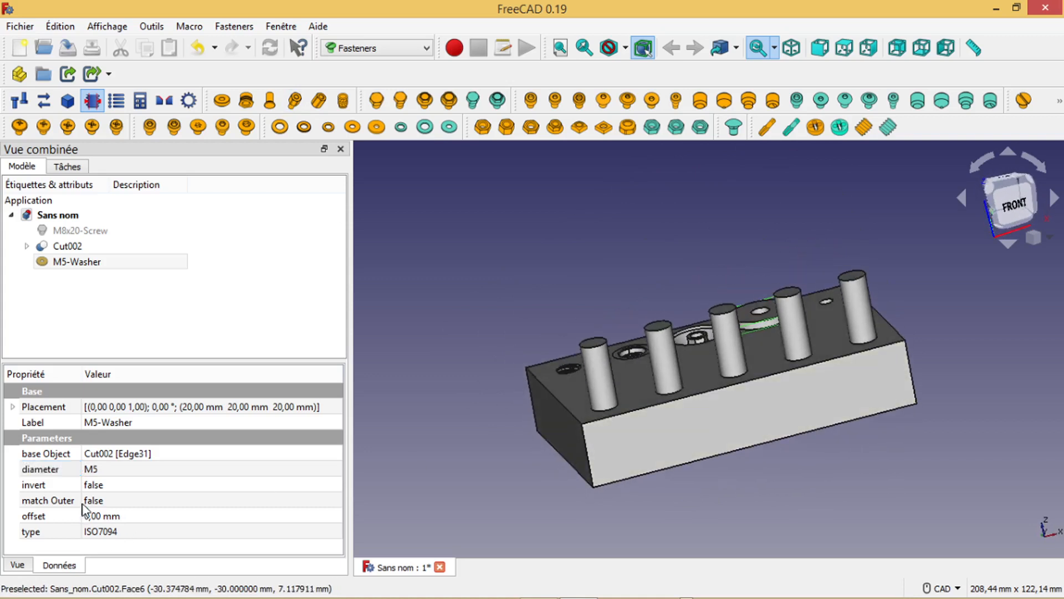
pyautogui.click(65, 261)
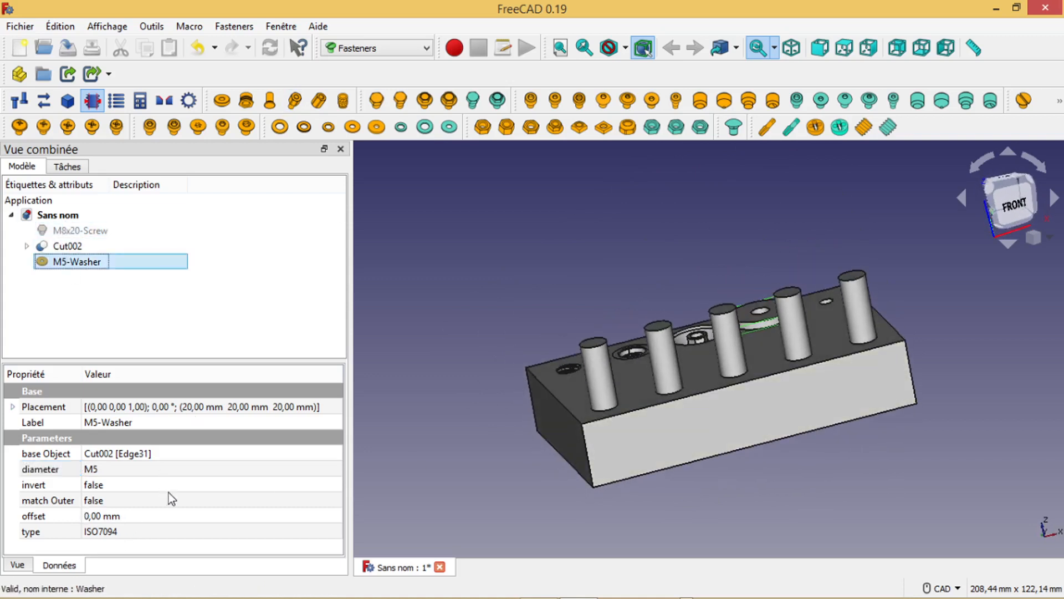
pyautogui.click(106, 517)
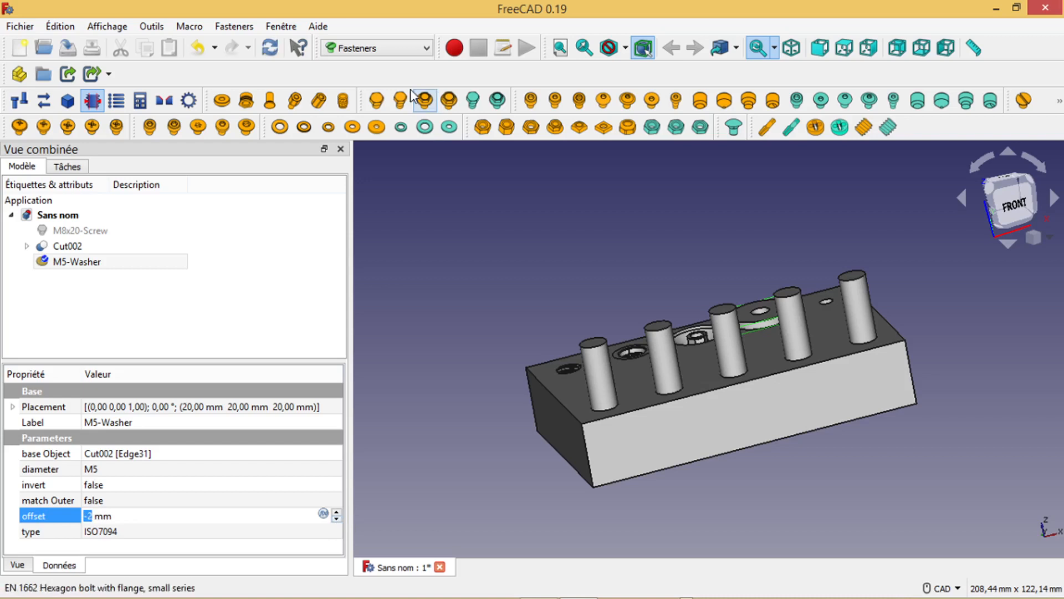
pyautogui.click(270, 49)
pyautogui.moveTo(756, 222); pyautogui.dragTo(768, 279, button='middle')
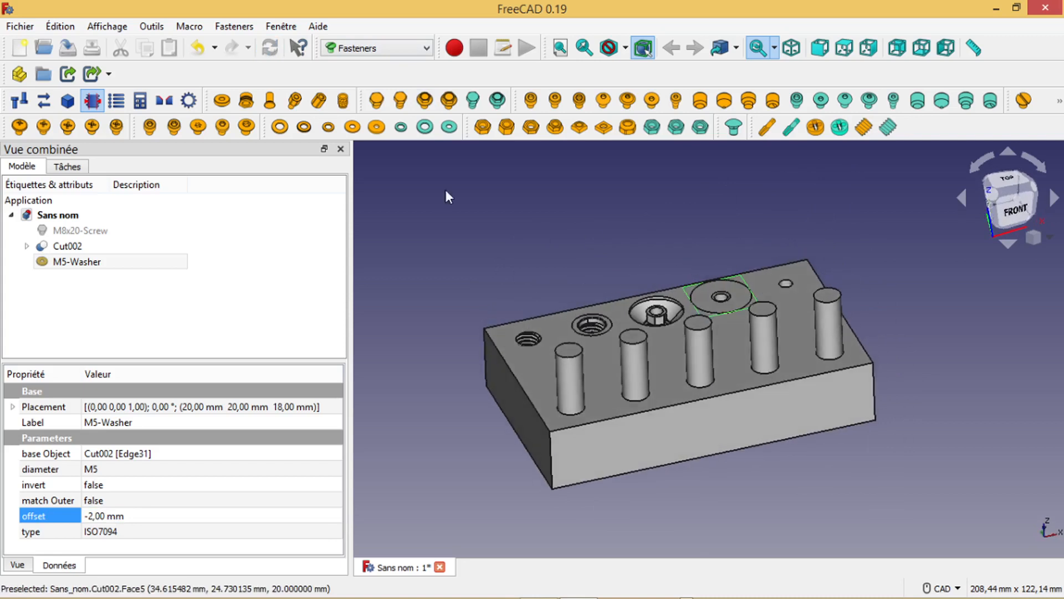
# Step: In the Part workbench, subtract the sunken washer from Cut002 with a boolean cut
pyautogui.click(70, 247)
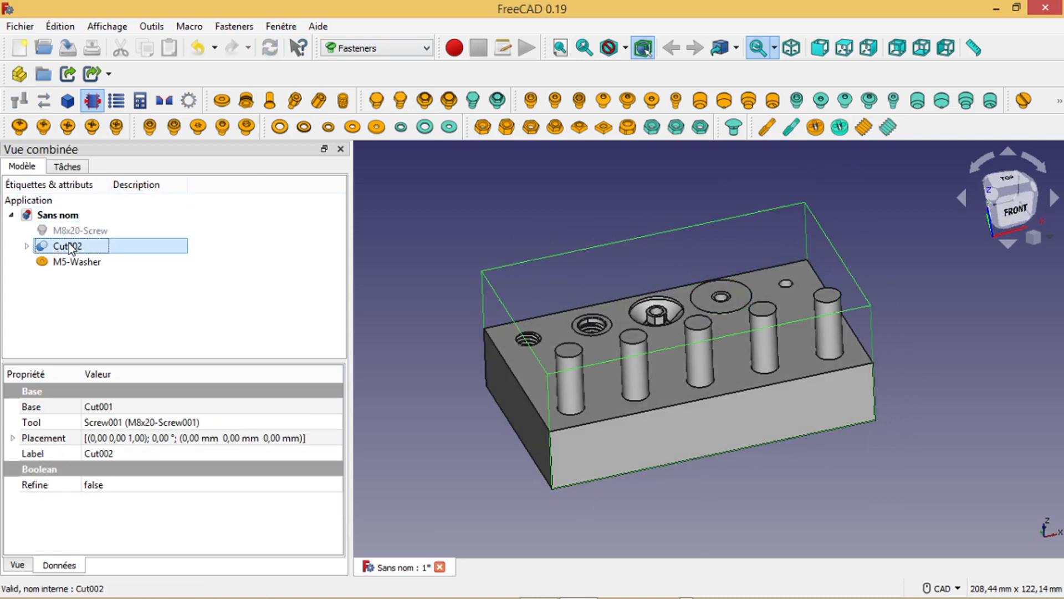
pyautogui.keyDown('ctrl'); pyautogui.click(80, 262); pyautogui.keyUp('ctrl')
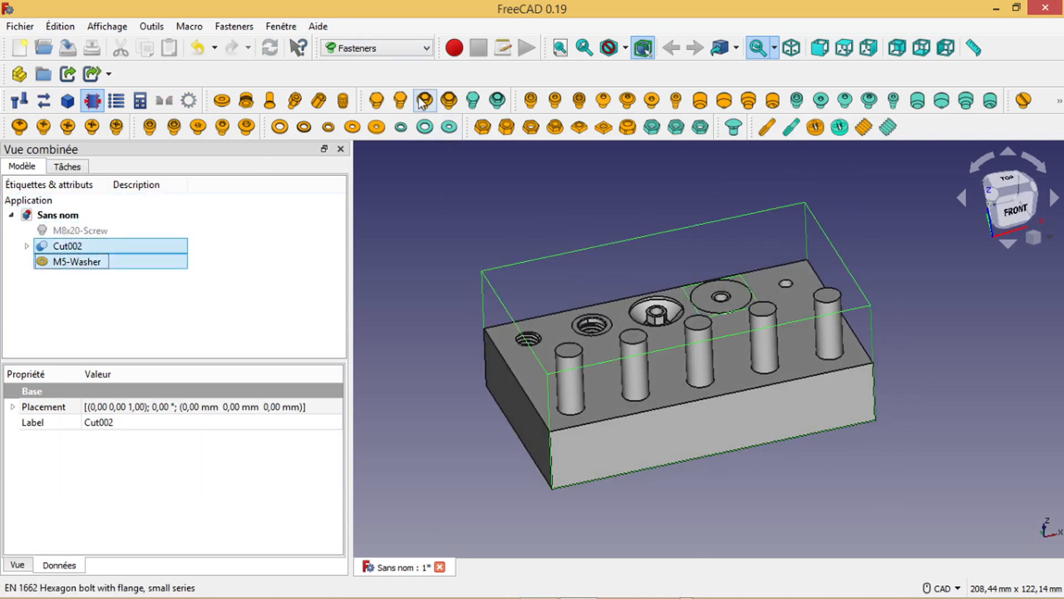
pyautogui.click(427, 49)
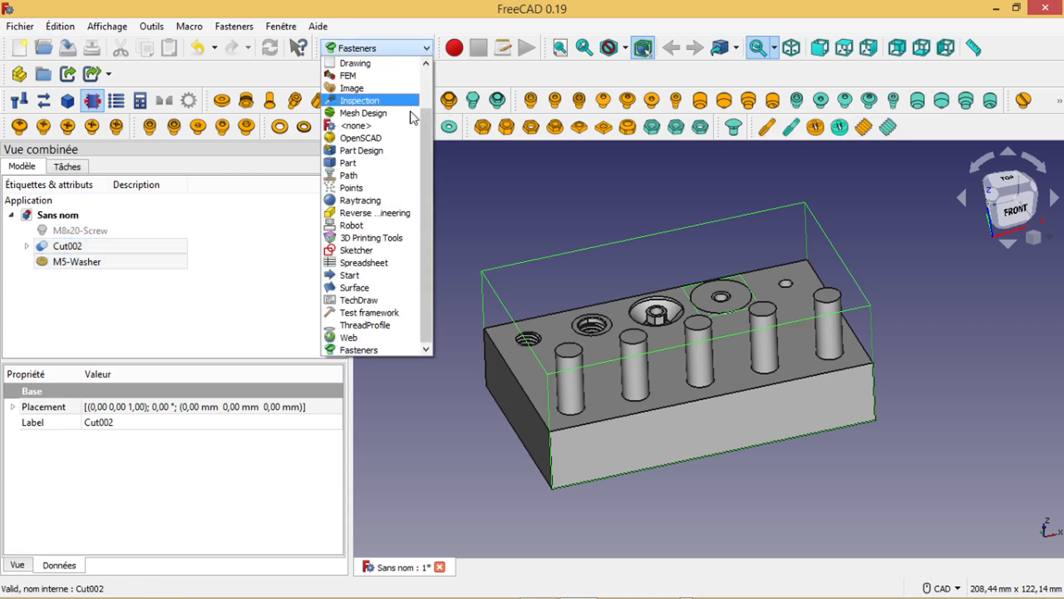
pyautogui.click(387, 159)
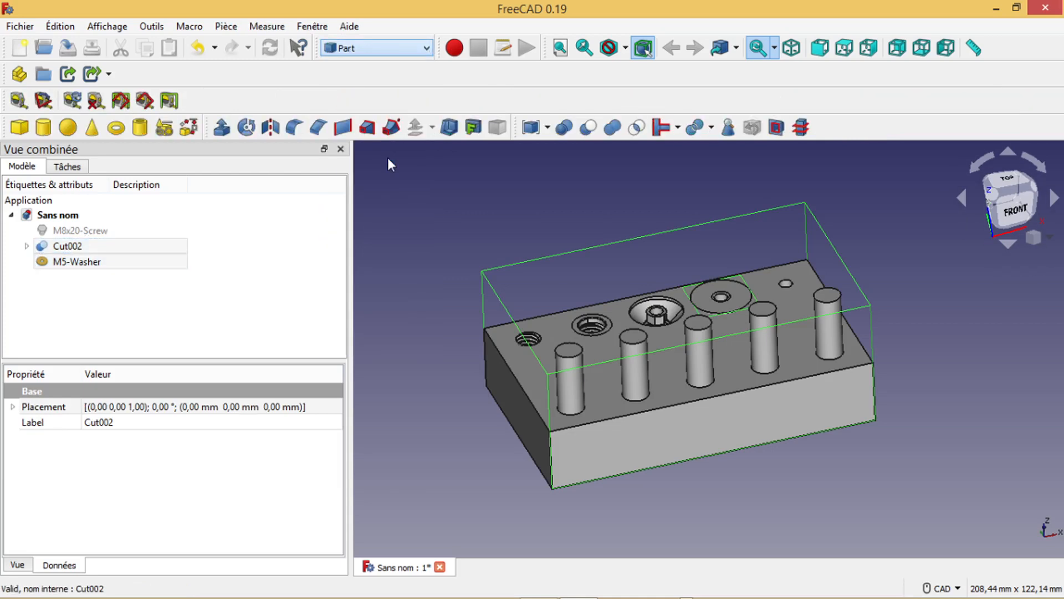
pyautogui.click(589, 128)
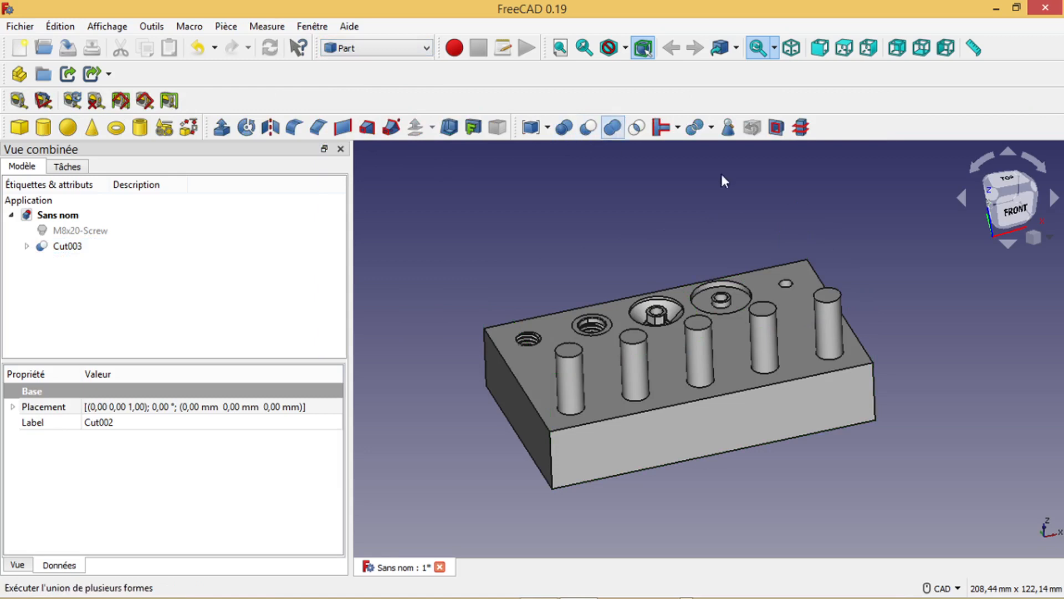
pyautogui.moveTo(824, 200); pyautogui.dragTo(857, 319, button='middle')
pyautogui.scroll(2, 830, 285)
pyautogui.moveTo(851, 276); pyautogui.dragTo(852, 305, button='middle')
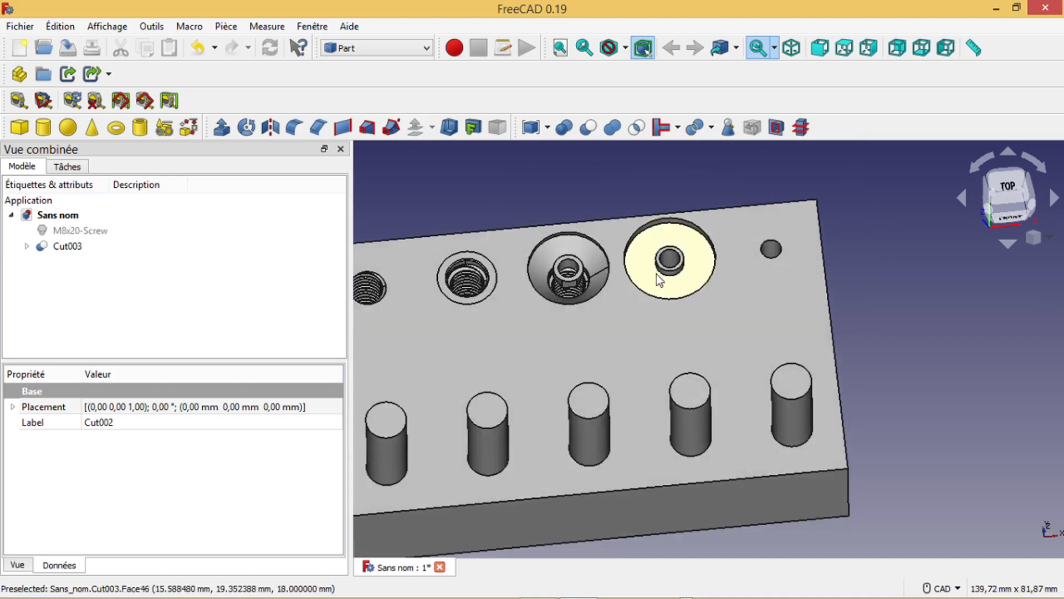
pyautogui.scroll(1, 672, 273)
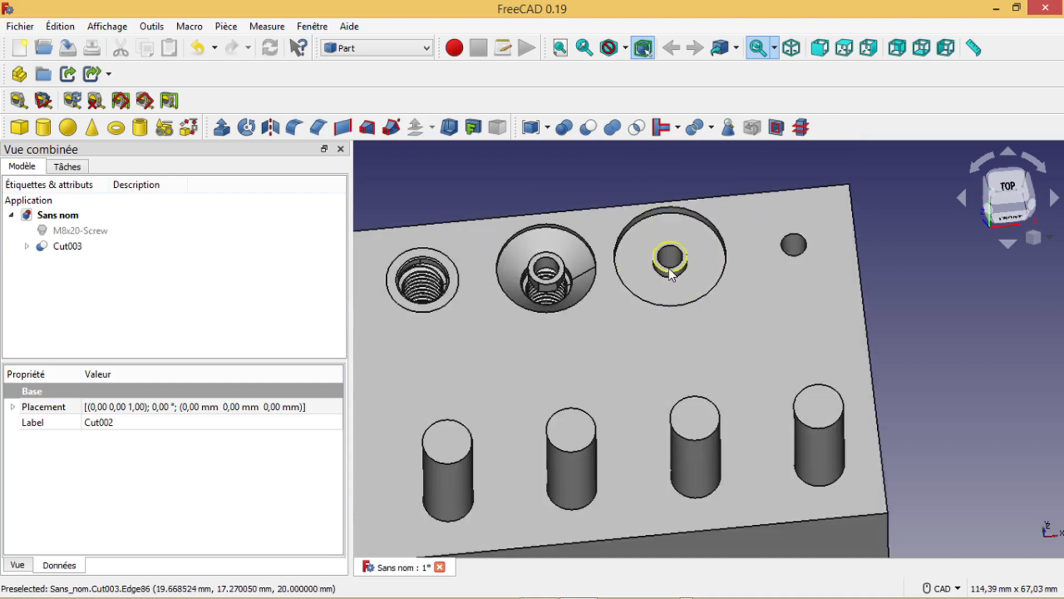
pyautogui.scroll(1, 665, 271)
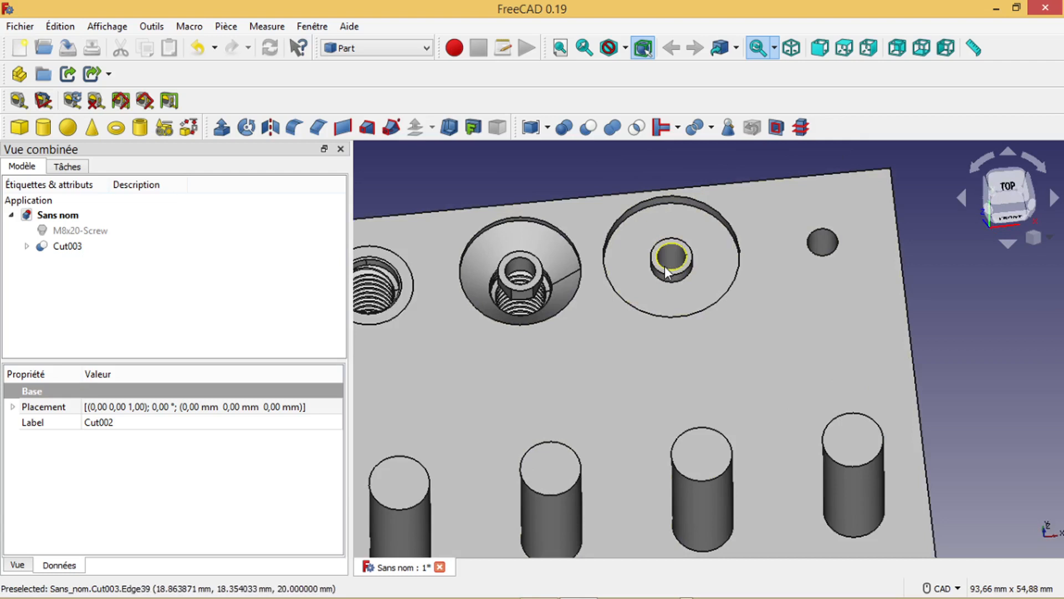
# Step: In the Fasteners workbench, insert a screw tap on the inner circular edge of the boss in the washer recess
pyautogui.click(665, 271)
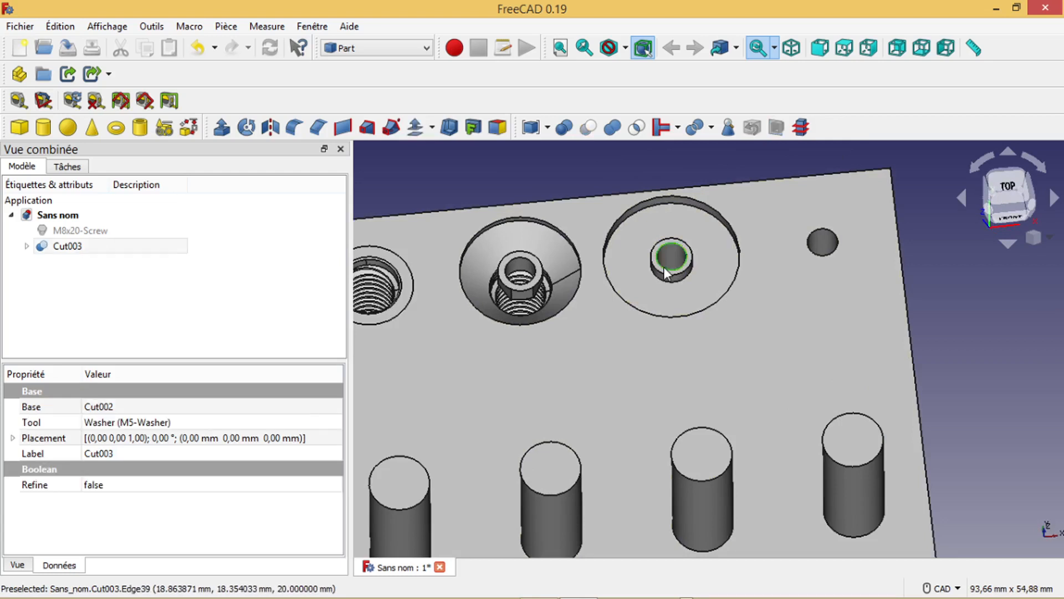
pyautogui.click(429, 50)
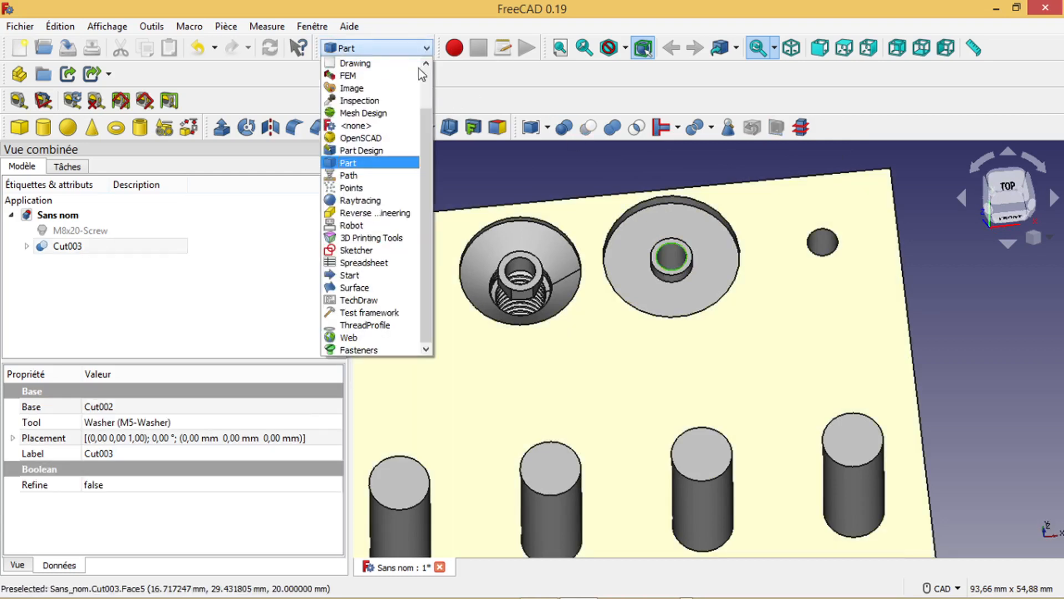
pyautogui.click(386, 351)
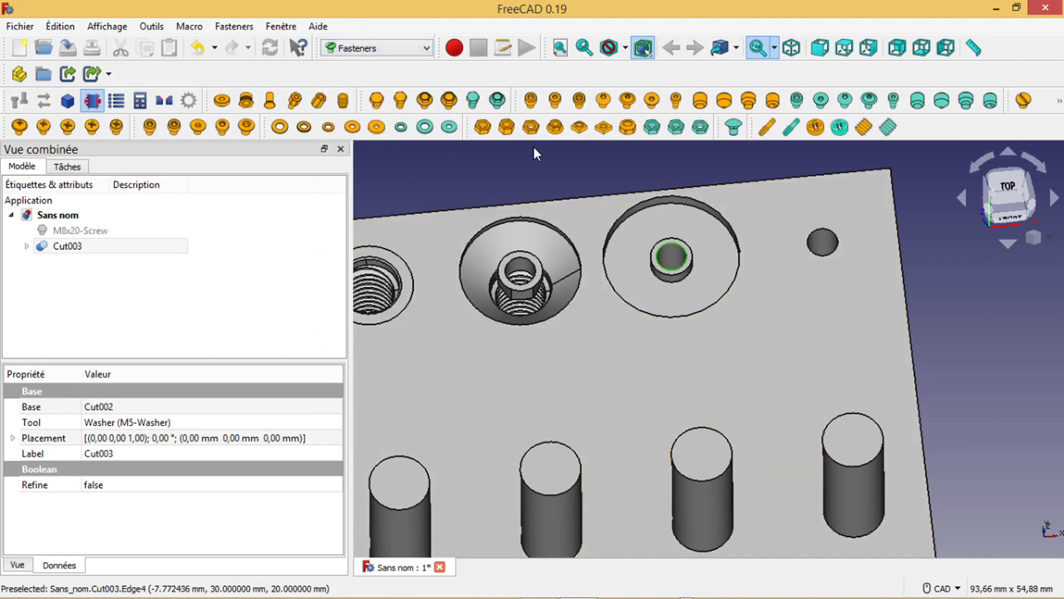
pyautogui.click(768, 127)
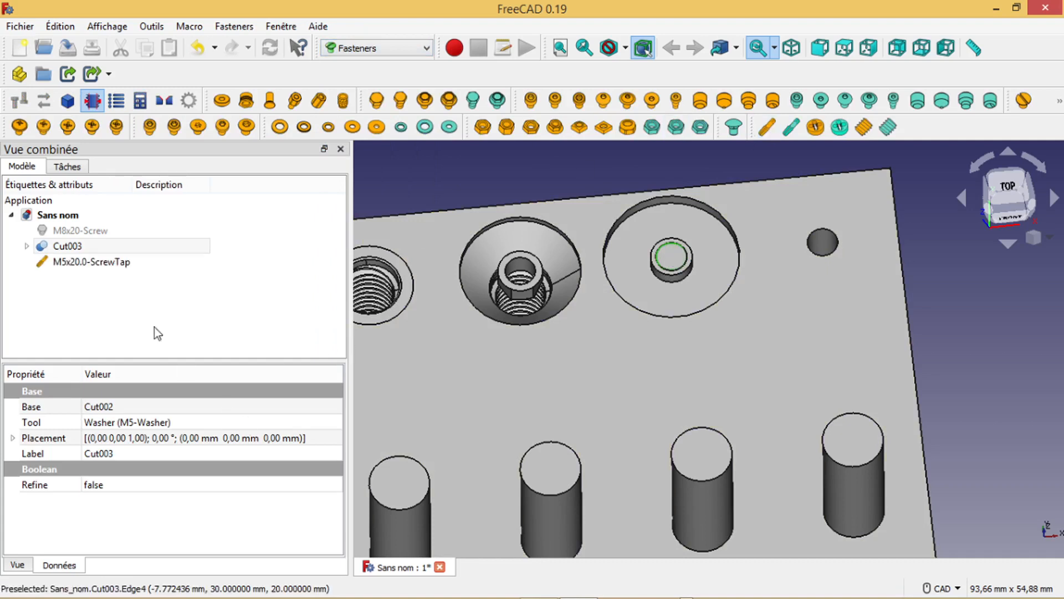
# Step: Set the new screw tap's diameter to M6 and recompute the document
pyautogui.click(87, 263)
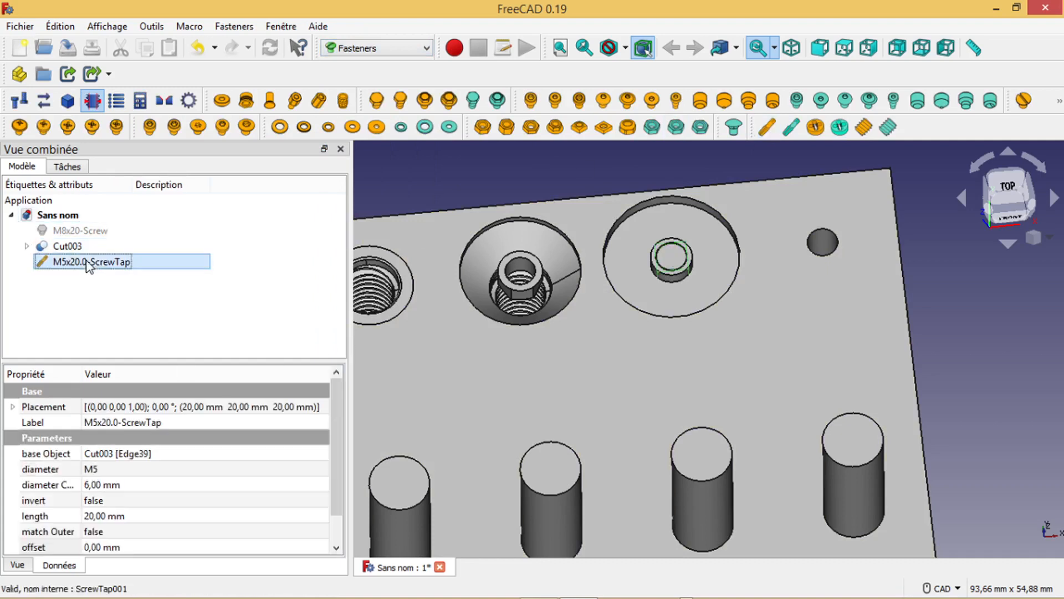
pyautogui.click(101, 469)
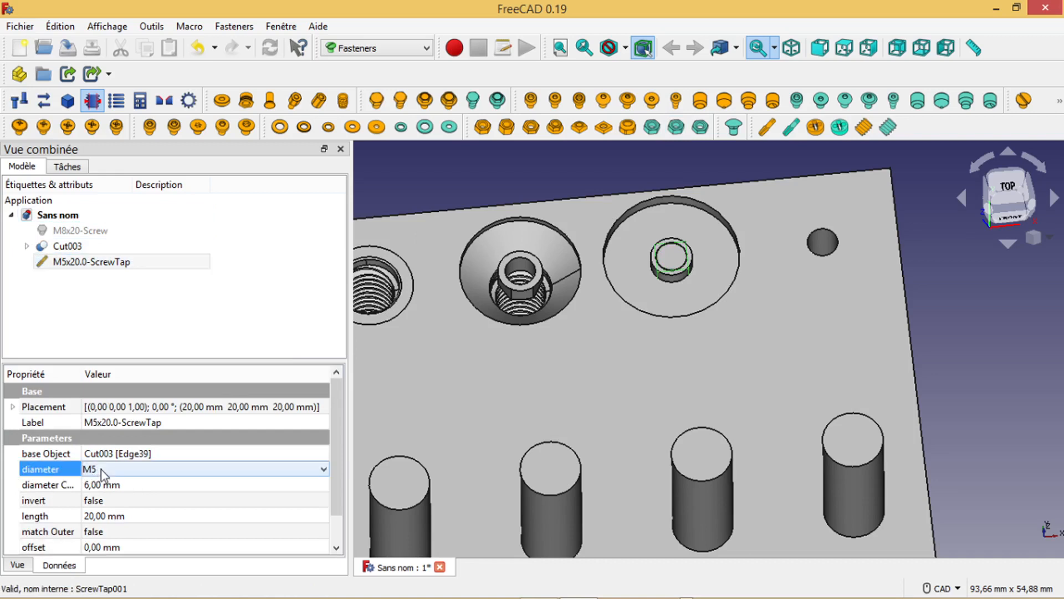
pyautogui.click(101, 469)
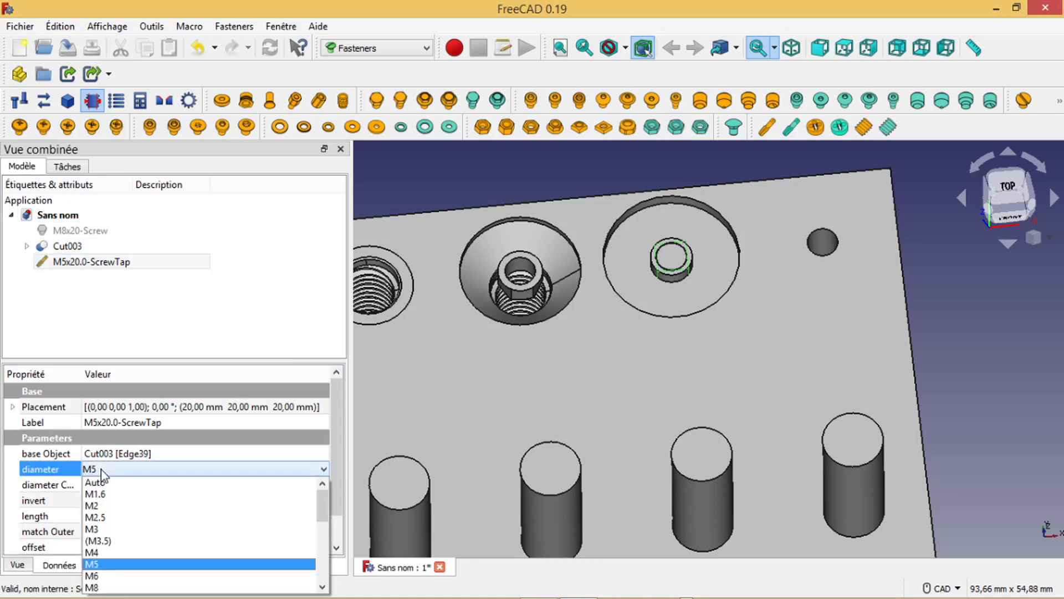
pyautogui.click(100, 577)
pyautogui.click(271, 49)
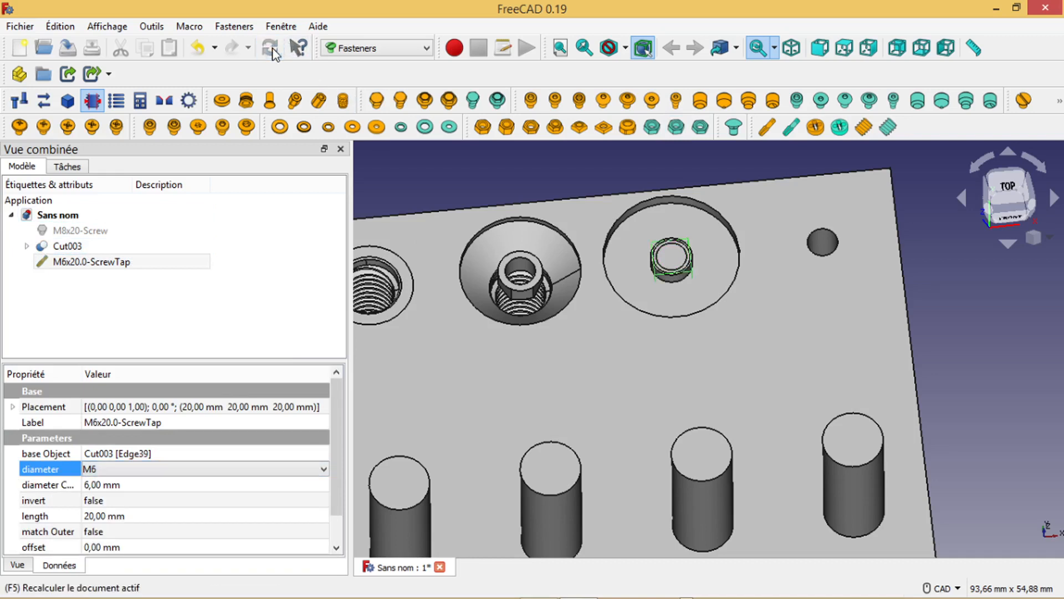
# Step: Enable the modelled thread on the screw tap and recompute the document
pyautogui.click(86, 262)
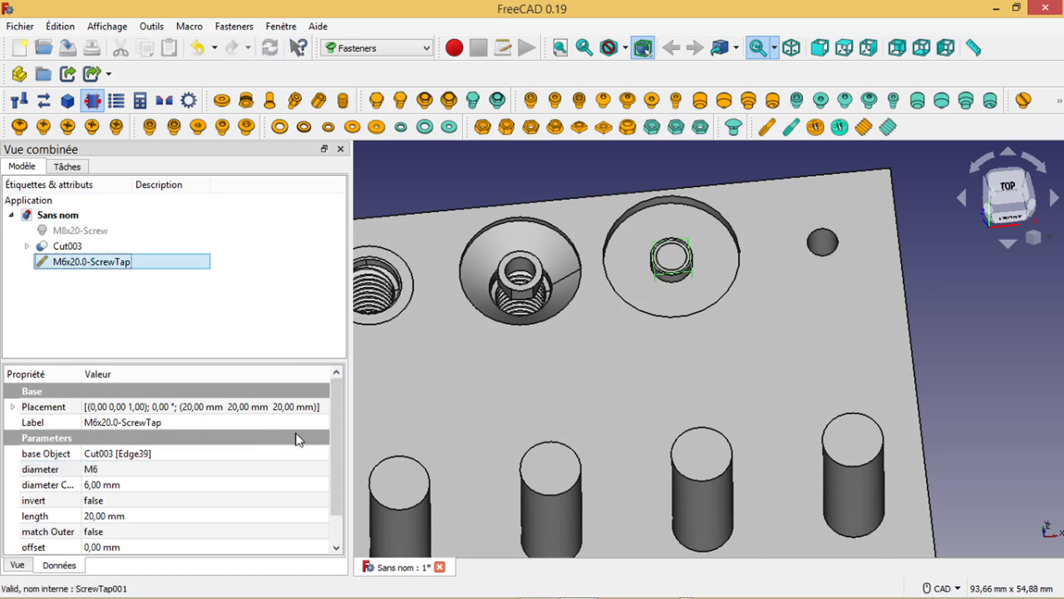
pyautogui.scroll(-2, 332, 462)
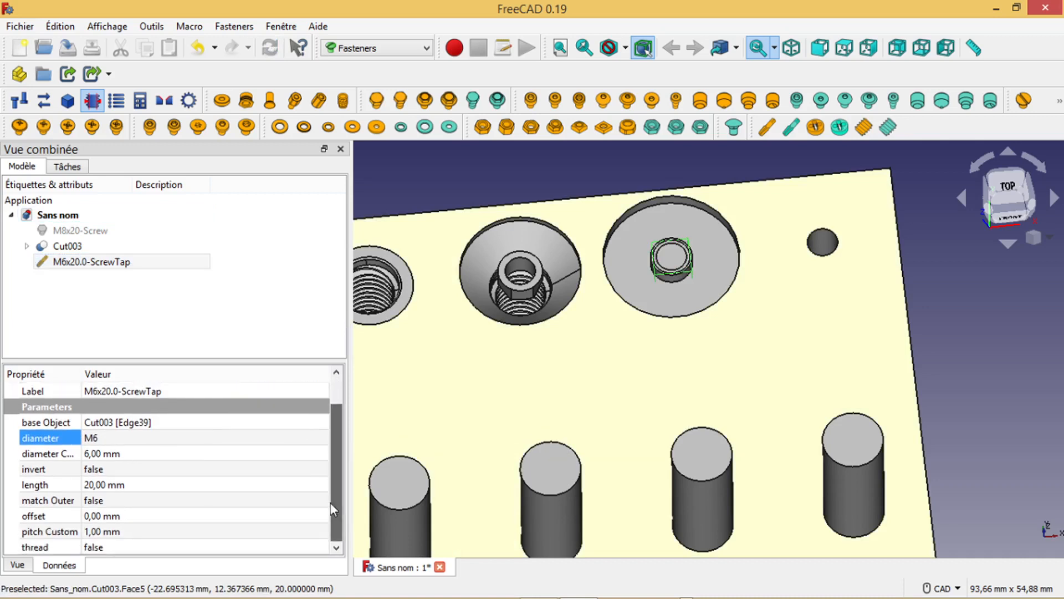
pyautogui.click(115, 551)
pyautogui.click(117, 551)
pyautogui.click(91, 572)
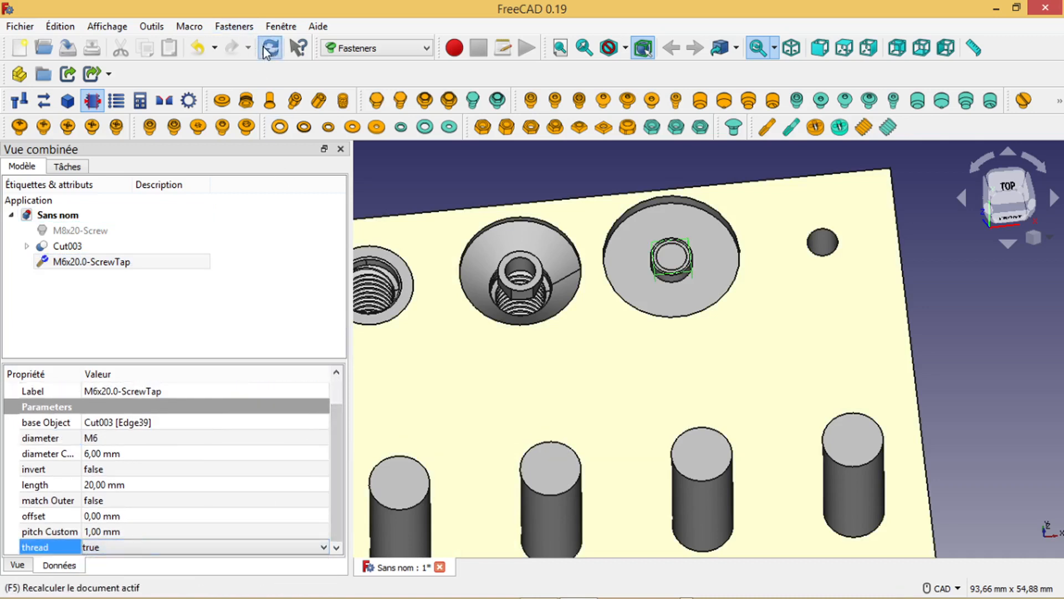
pyautogui.click(267, 52)
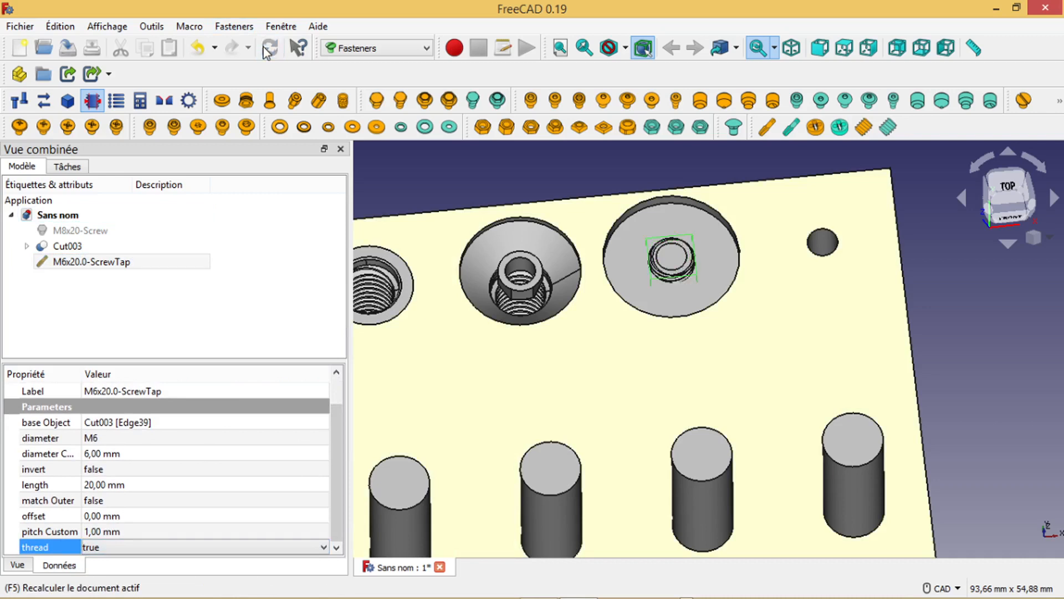
# Step: In the Part workbench, subtract the threaded screw tap from Cut003 with a boolean cut
pyautogui.moveTo(554, 277); pyautogui.dragTo(603, 178, button='middle')
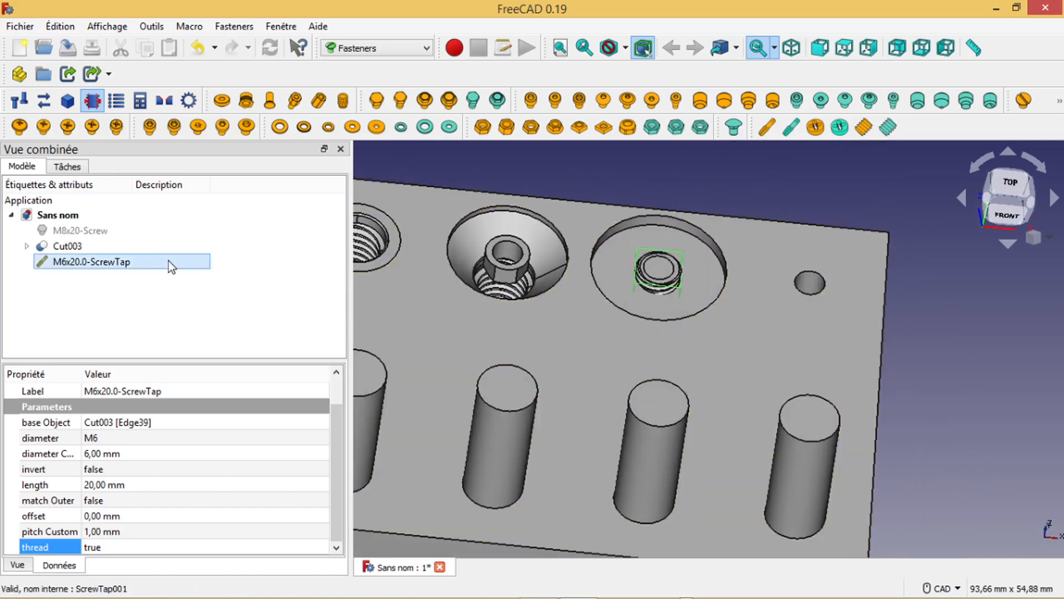
pyautogui.click(79, 249)
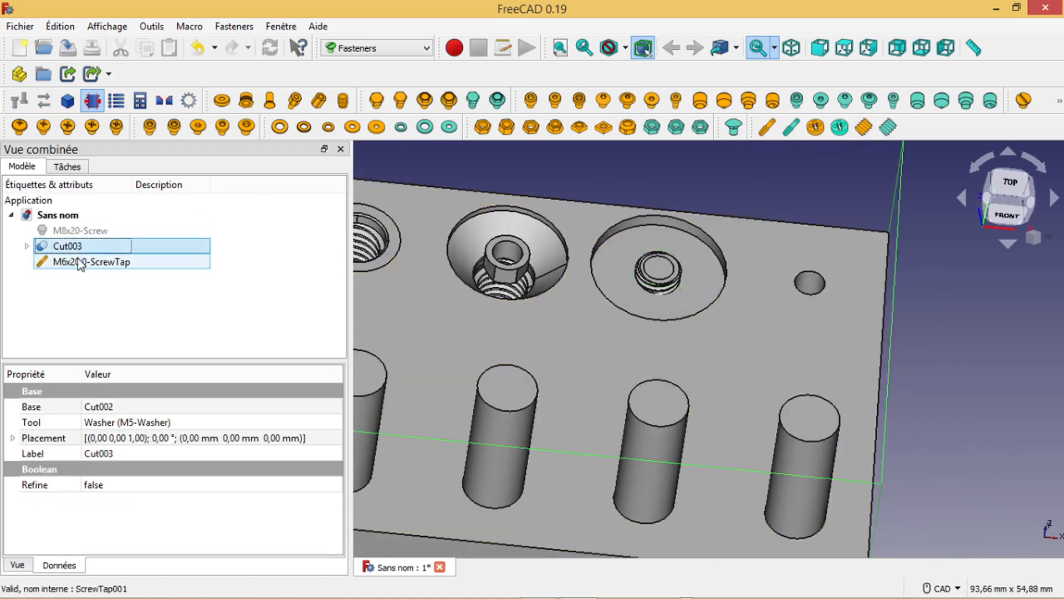
pyautogui.keyDown('ctrl'); pyautogui.click(77, 259); pyautogui.keyUp('ctrl')
pyautogui.click(408, 51)
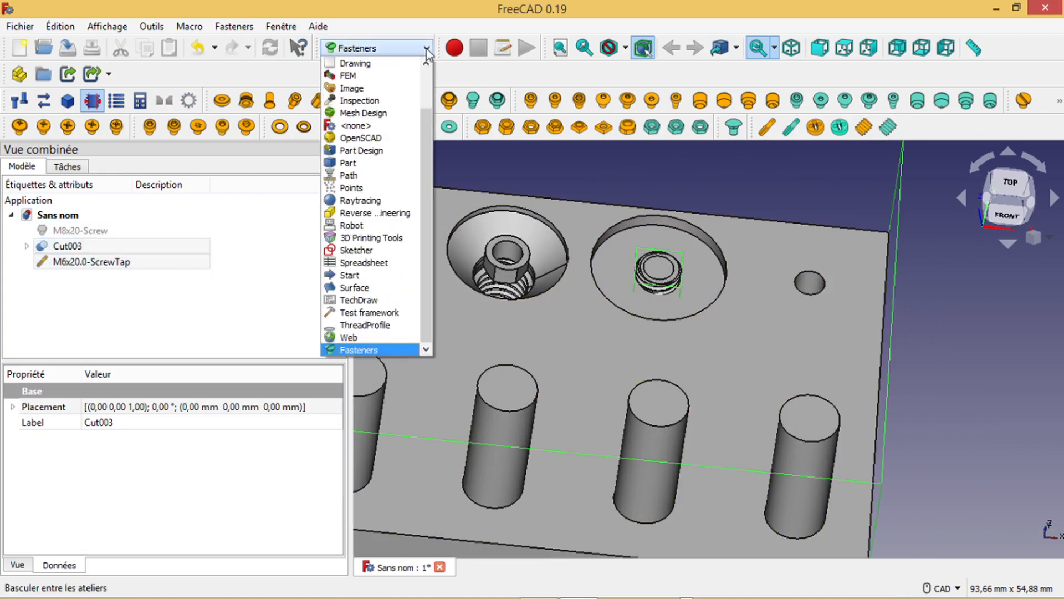
pyautogui.click(365, 159)
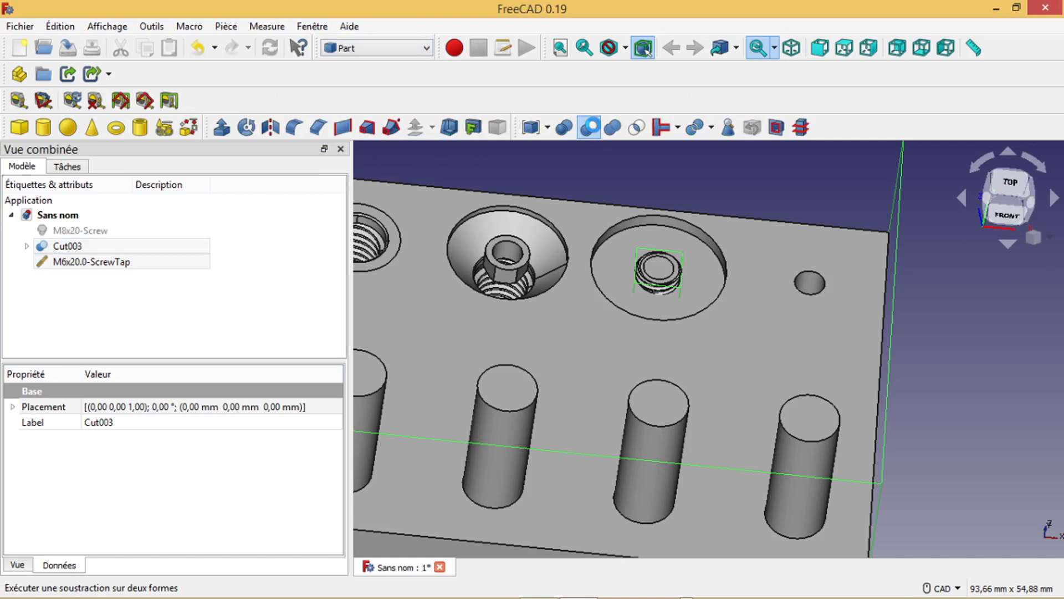
pyautogui.click(589, 127)
# Step: Examine the tapped hole in the washer recess up close, from above and from the front
pyautogui.moveTo(783, 183); pyautogui.dragTo(753, 235, button='middle')
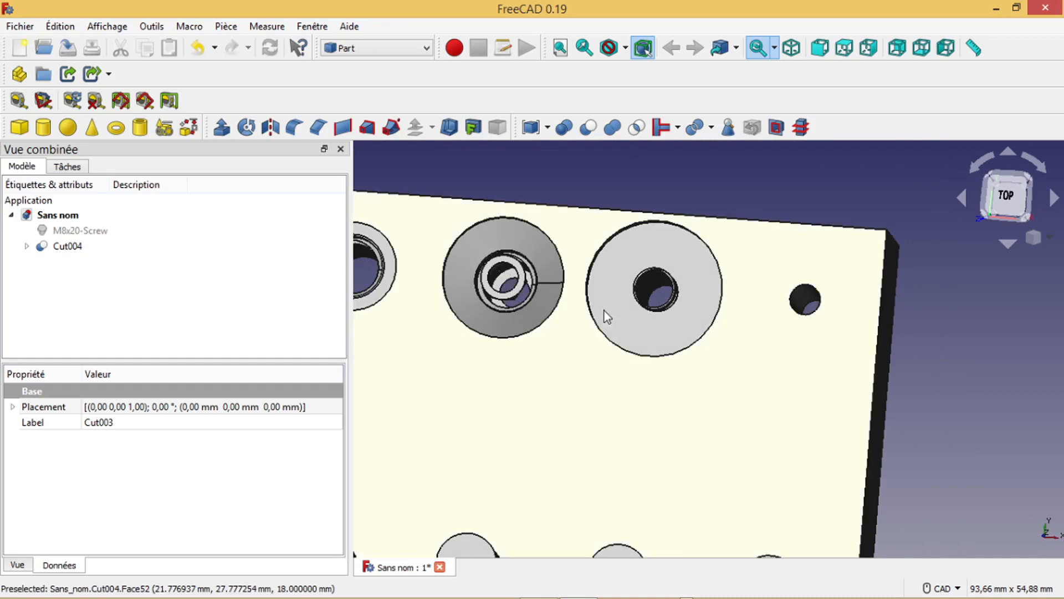
pyautogui.scroll(3, 665, 316)
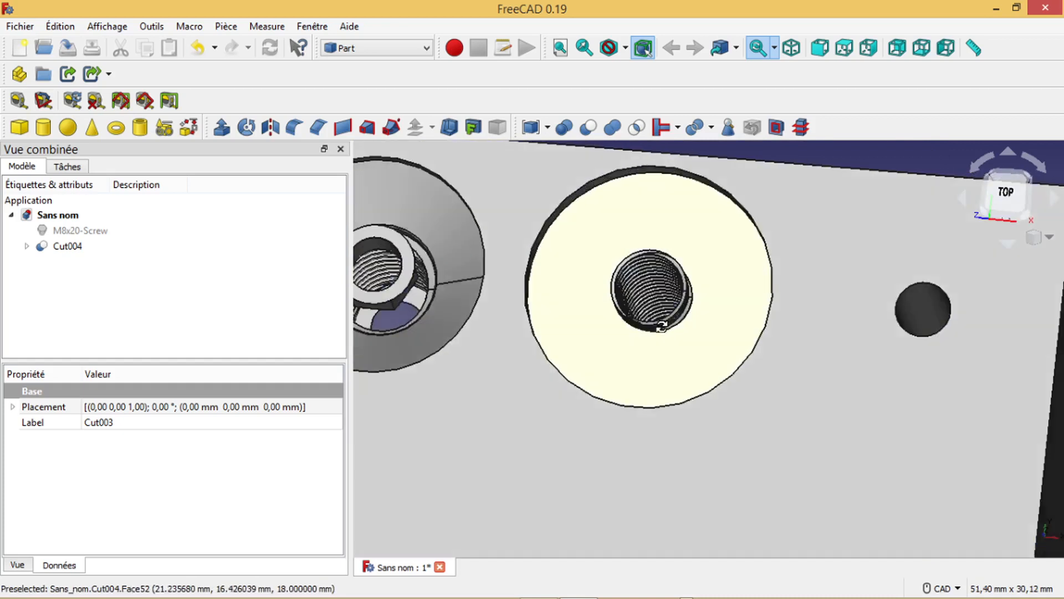
pyautogui.moveTo(661, 326); pyautogui.dragTo(663, 261, button='middle')
pyautogui.scroll(3, 641, 313)
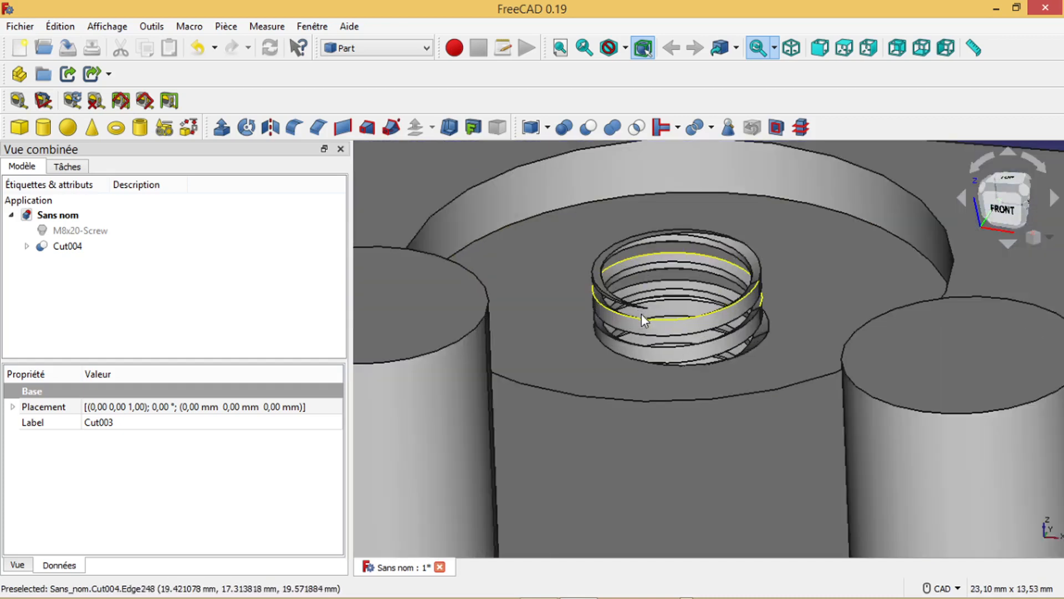
pyautogui.scroll(-2, 718, 266)
pyautogui.scroll(-2, 676, 262)
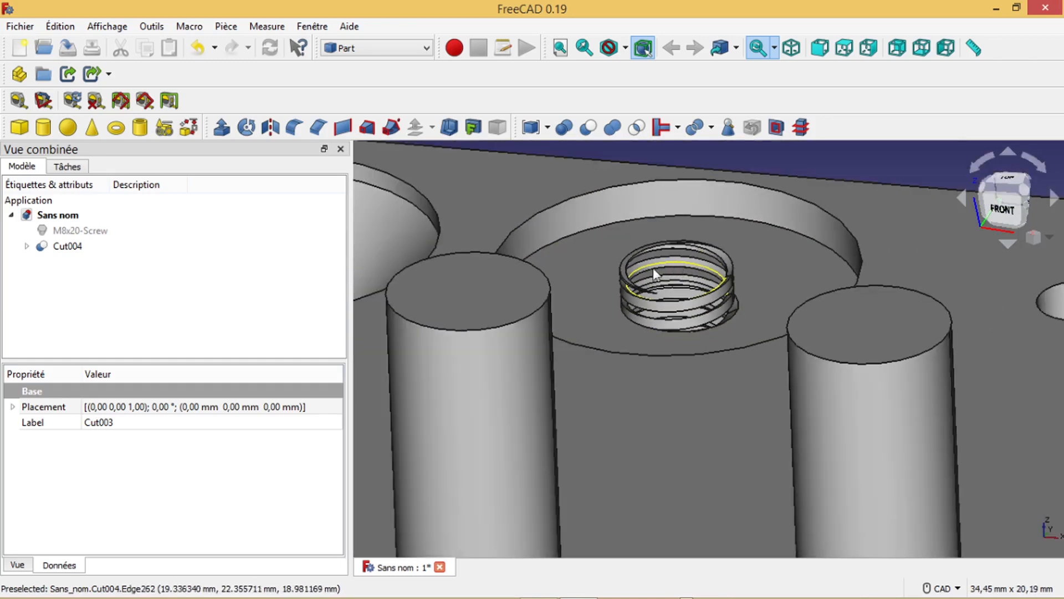
pyautogui.scroll(-1, 655, 274)
# Step: Set the diameter of the screw tap inside Cut004 to M8 and recompute the document
pyautogui.click(27, 247)
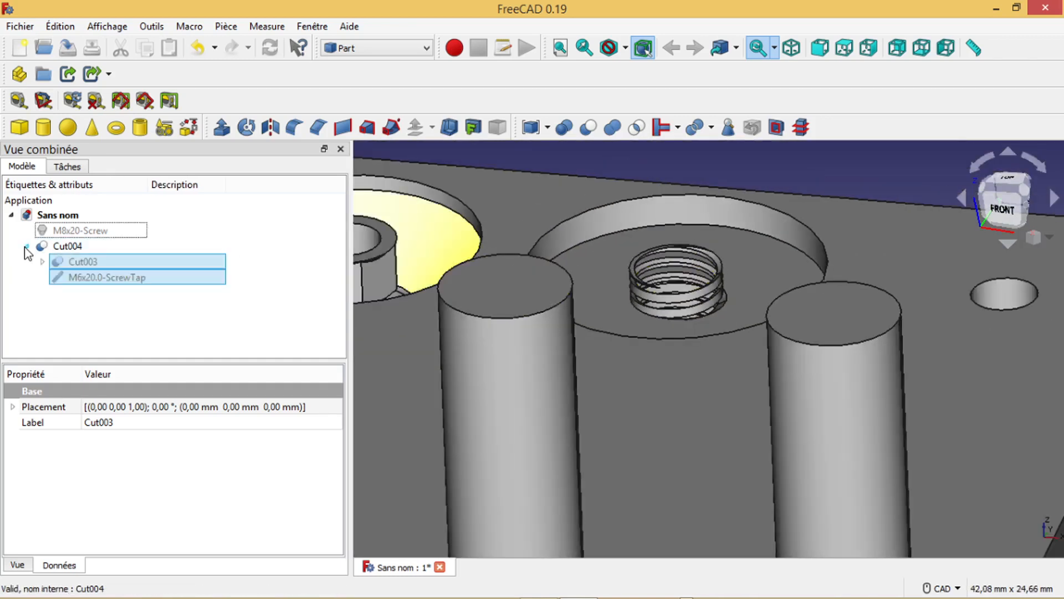
pyautogui.click(78, 273)
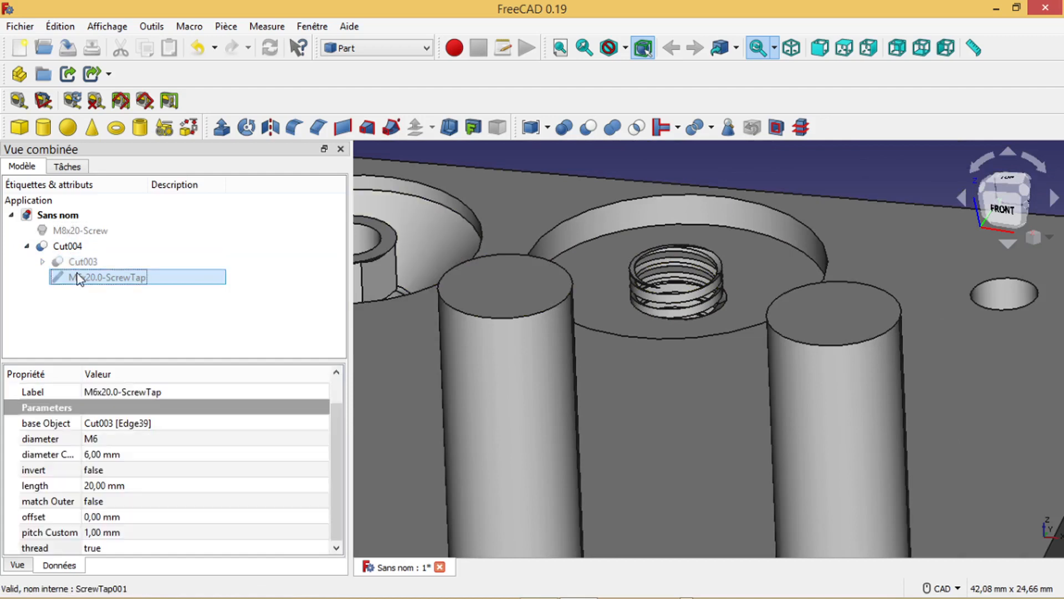
pyautogui.click(104, 439)
pyautogui.click(102, 438)
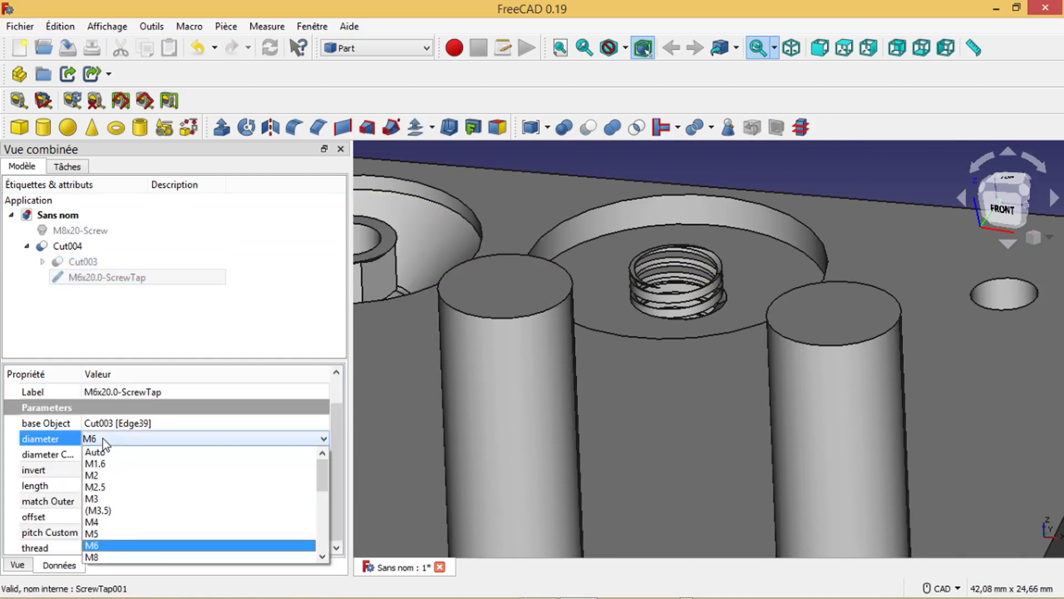
pyautogui.click(100, 557)
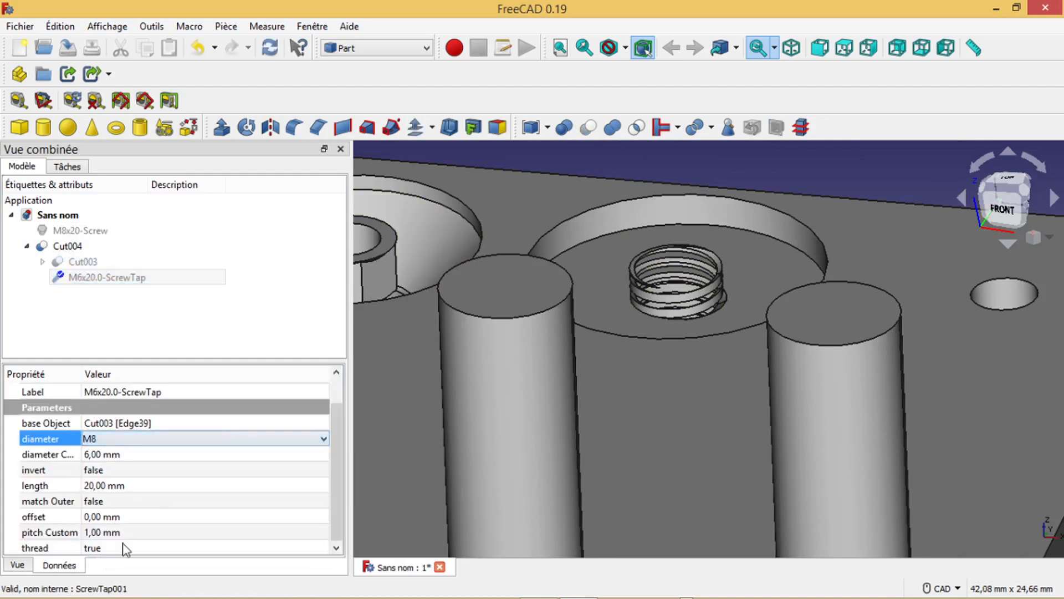
pyautogui.click(267, 48)
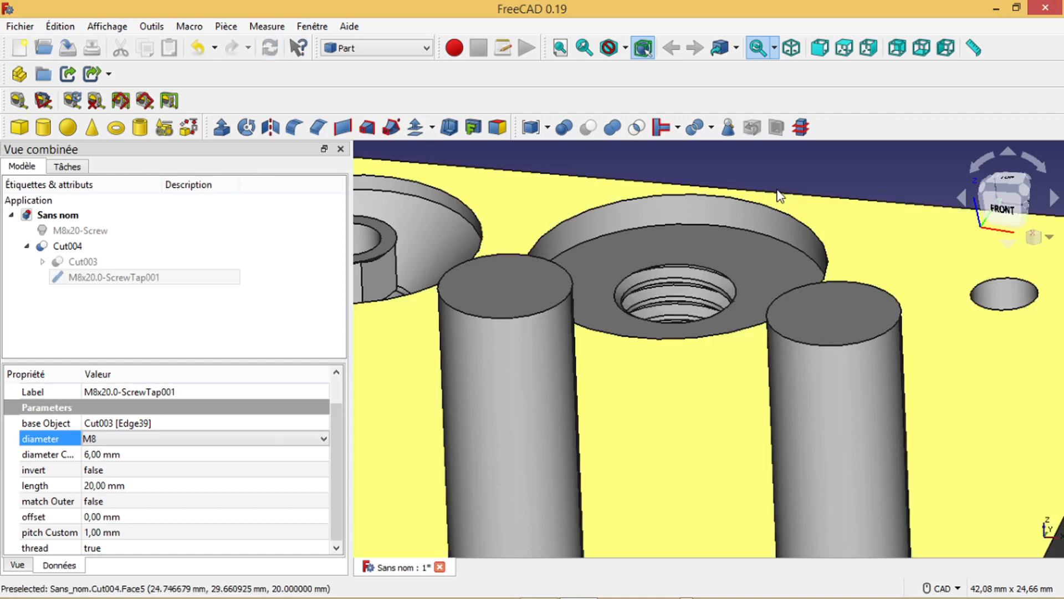
# Step: In the Fasteners workbench, insert an ISO 7090 washer on the edge of the plain hole nearest the plate's corner
pyautogui.scroll(-2, 754, 182)
pyautogui.moveTo(754, 181); pyautogui.dragTo(695, 220, button='middle')
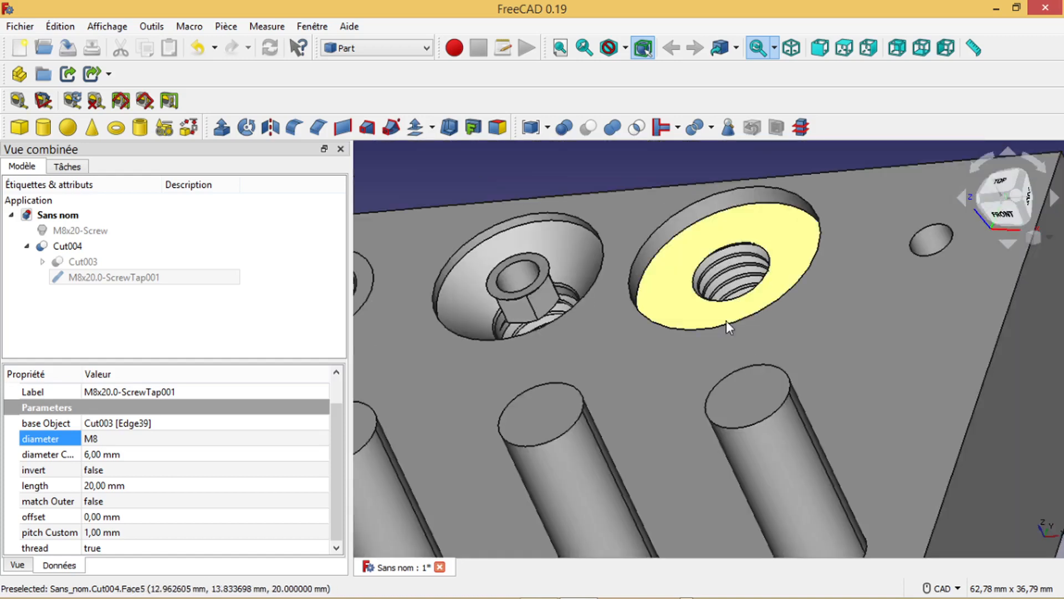
pyautogui.moveTo(714, 277); pyautogui.dragTo(711, 322, button='middle')
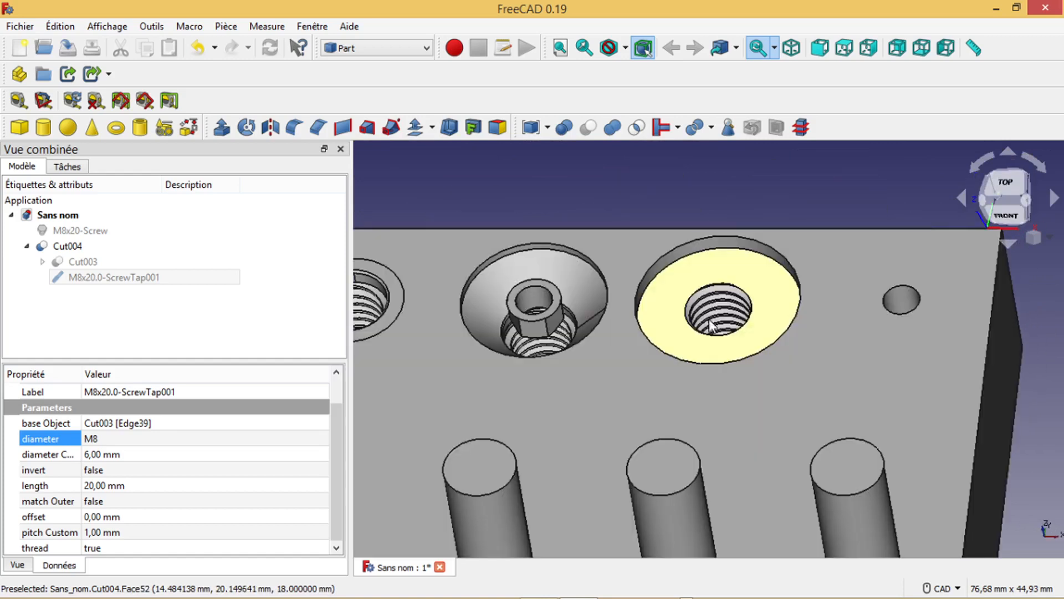
pyautogui.click(888, 308)
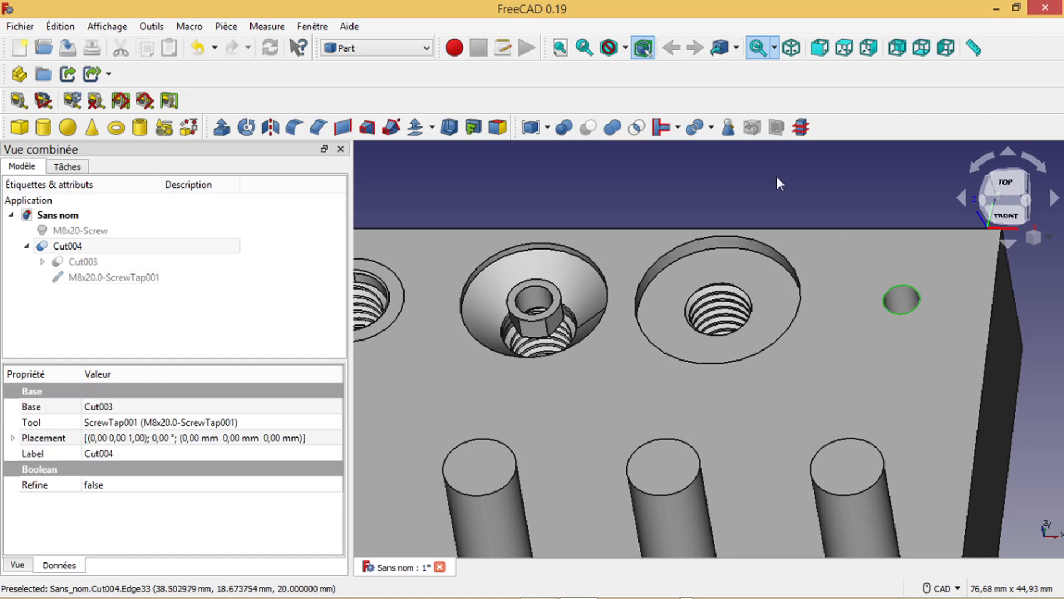
pyautogui.click(426, 49)
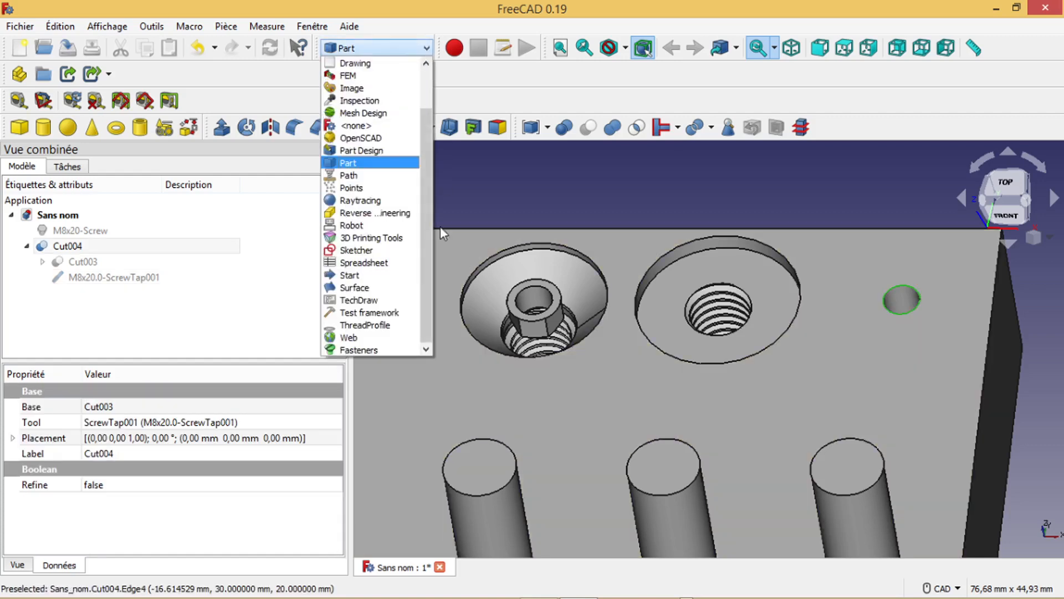
pyautogui.click(376, 348)
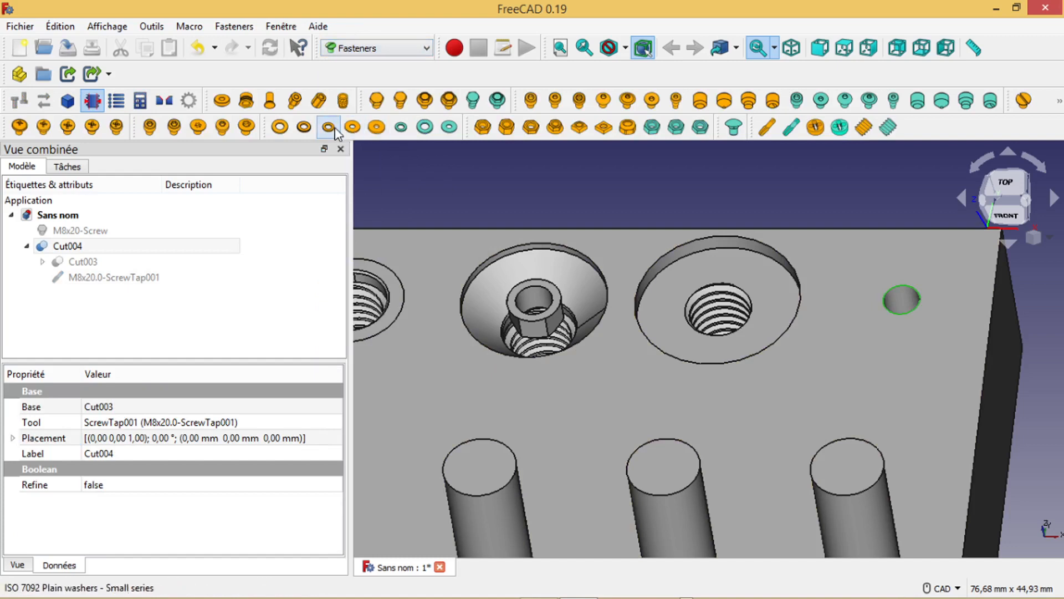
pyautogui.click(304, 125)
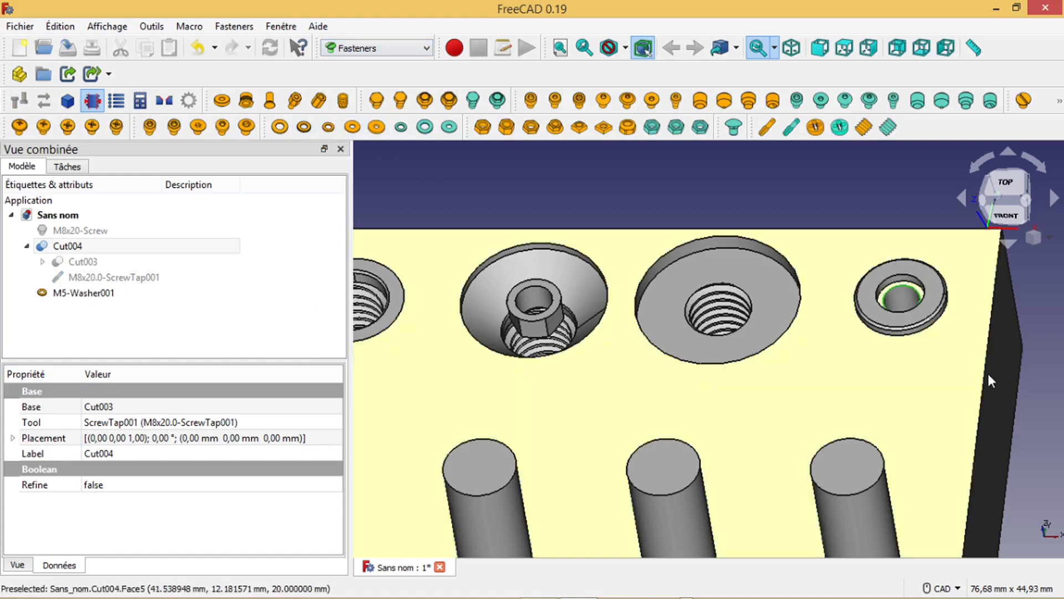
# Step: Set the diameter of the newly inserted washer to M8 and recompute the document
pyautogui.click(69, 294)
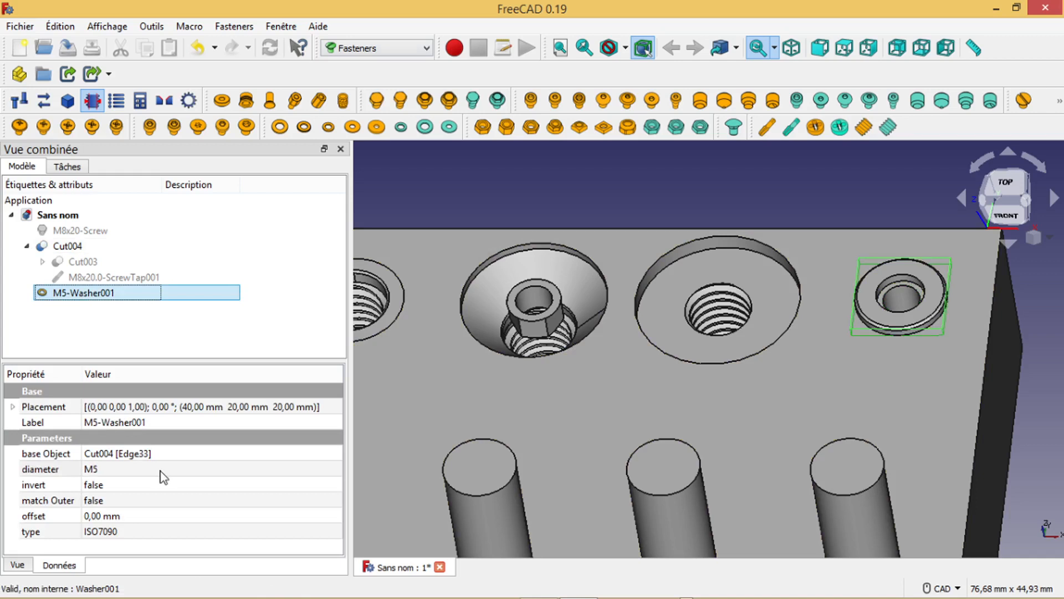
pyautogui.click(91, 470)
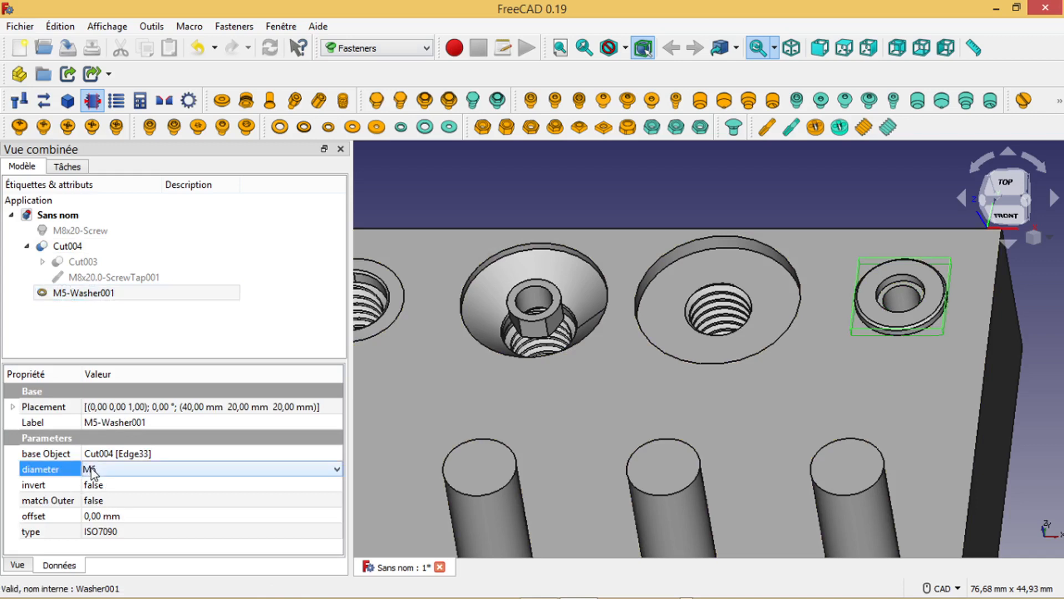
pyautogui.click(92, 470)
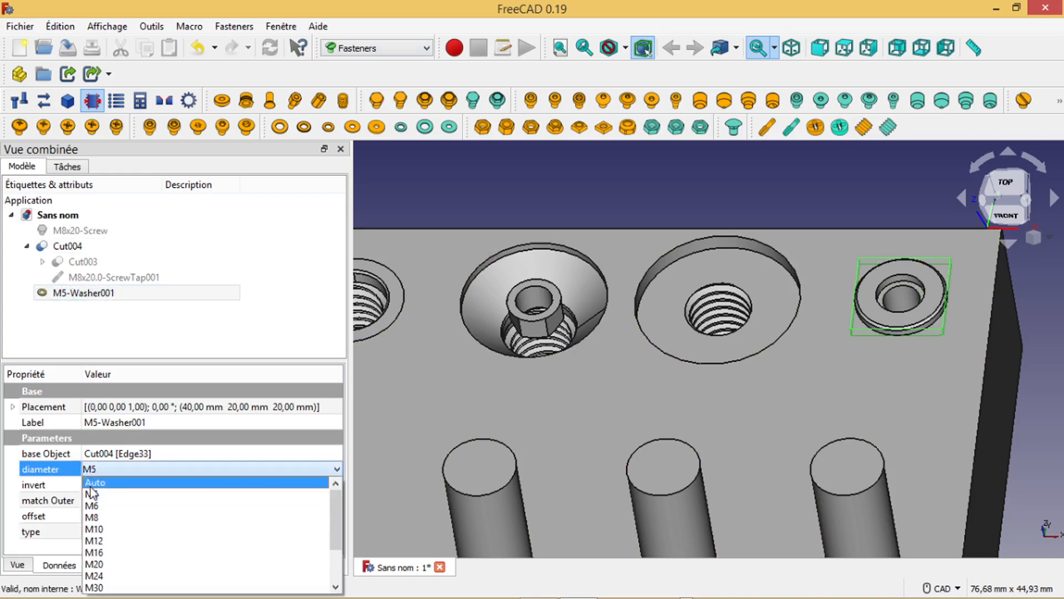
pyautogui.click(95, 517)
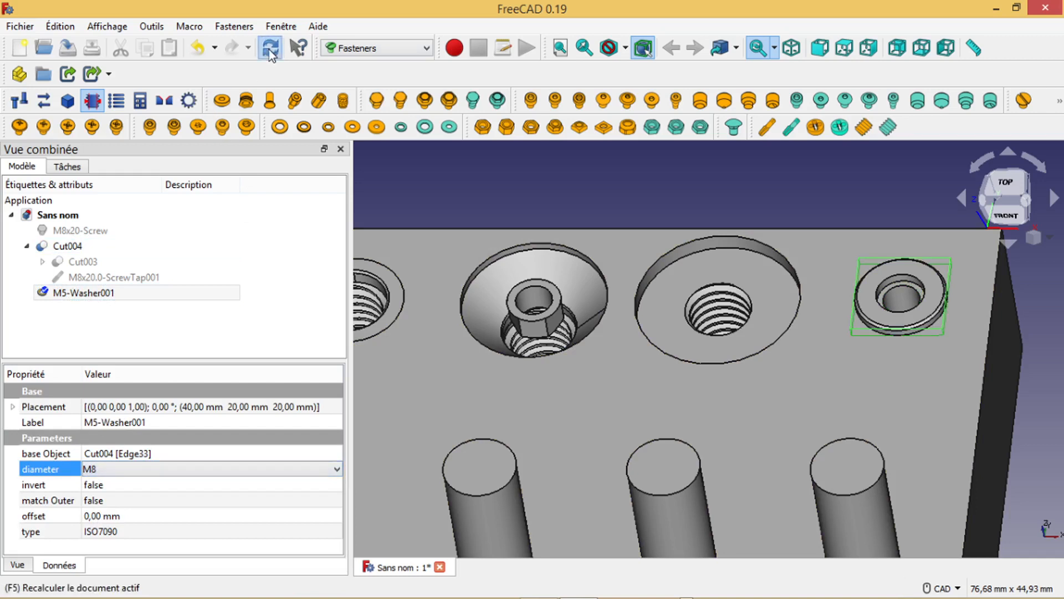
pyautogui.click(269, 49)
# Step: Insert an ISO 4762 hexagon socket head screw on the upper inner edge of the M8 washer
pyautogui.moveTo(909, 402); pyautogui.dragTo(886, 338, button='middle')
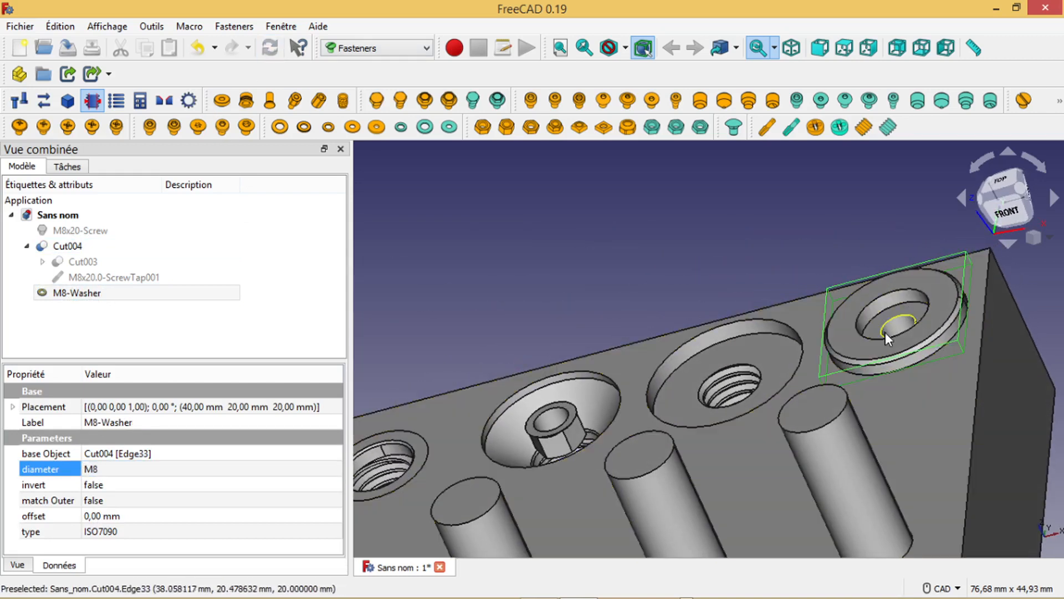
pyautogui.click(878, 338)
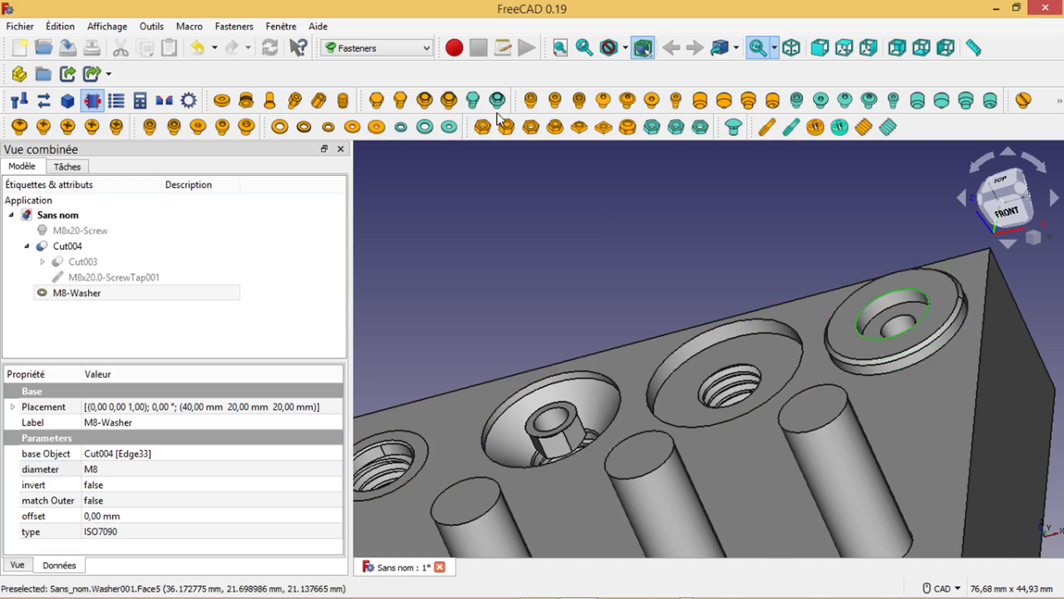
pyautogui.click(532, 103)
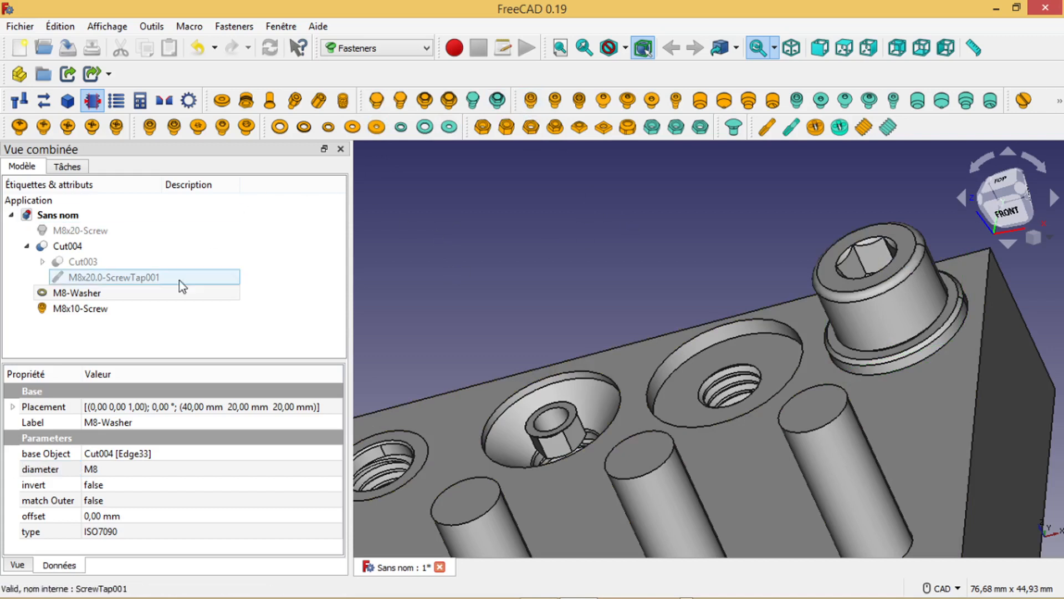
# Step: Give the new socket head screw a custom length of 20 mm, enable its thread and recompute the document
pyautogui.click(97, 311)
pyautogui.scroll(-1, 232, 382)
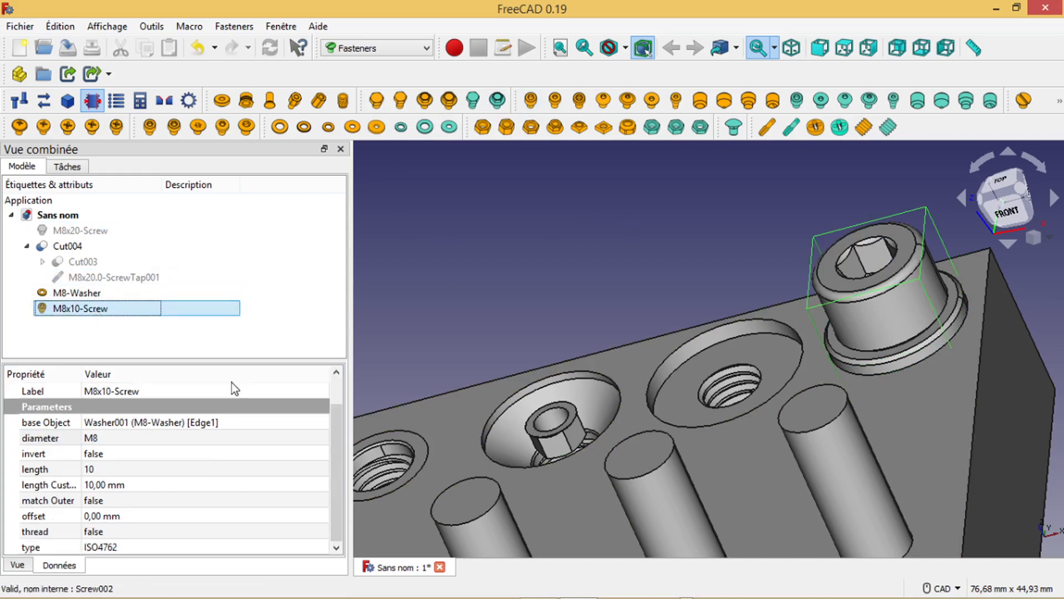
pyautogui.click(91, 485)
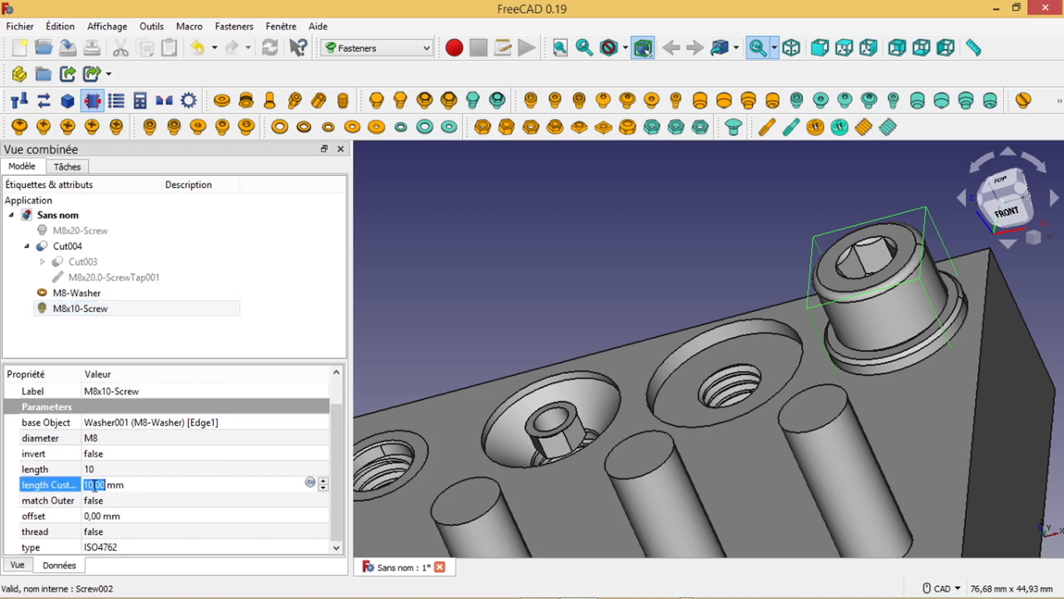
pyautogui.write('2')
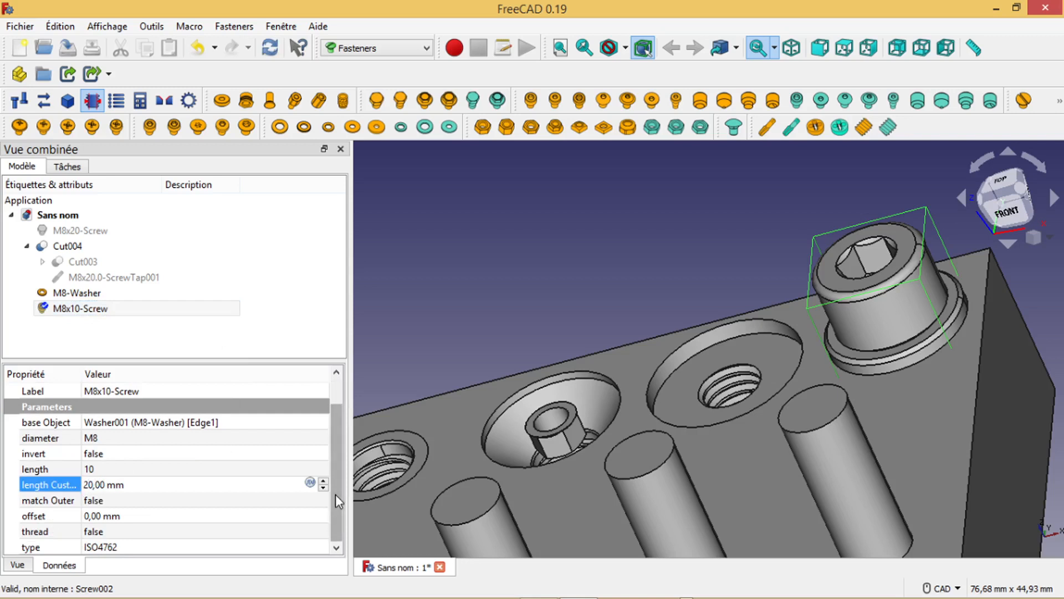
pyautogui.press('Return')
pyautogui.click(108, 532)
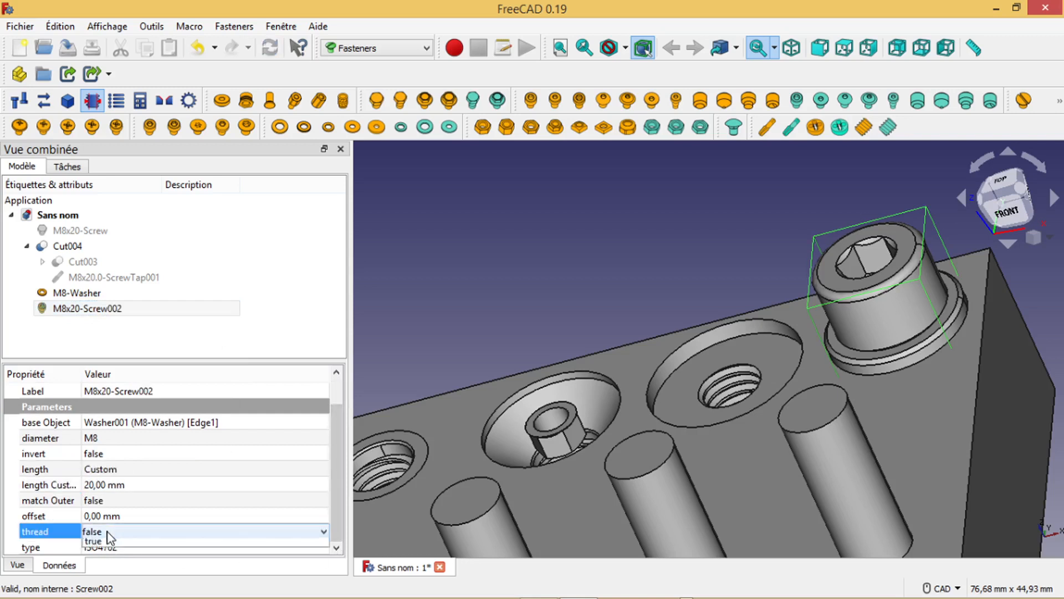
pyautogui.click(98, 551)
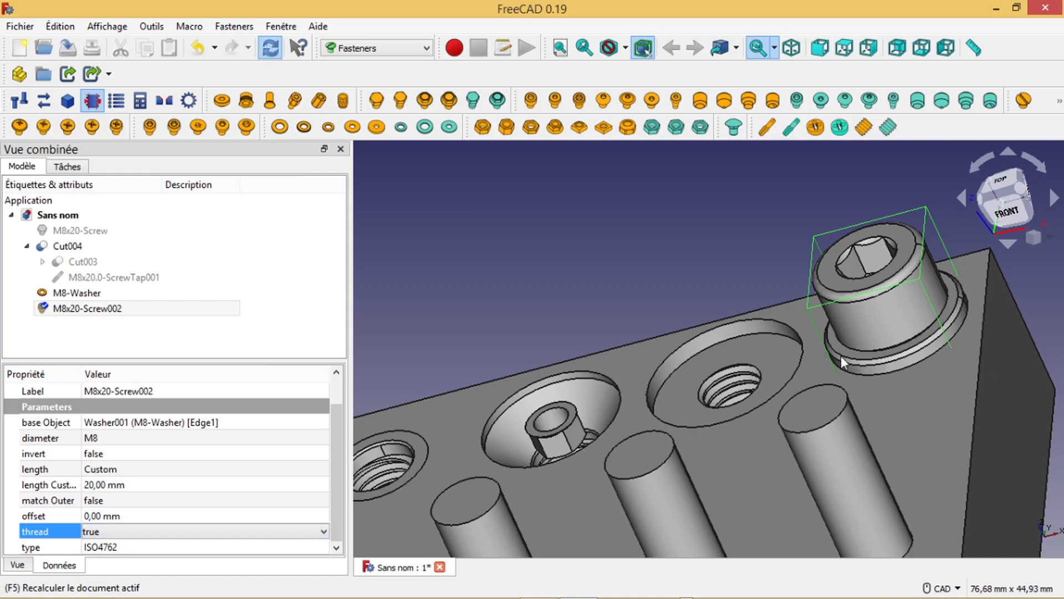
# Step: Set the custom length of the screw on the M8 washer to 25 mm and recompute the document
pyautogui.scroll(-2, 953, 374)
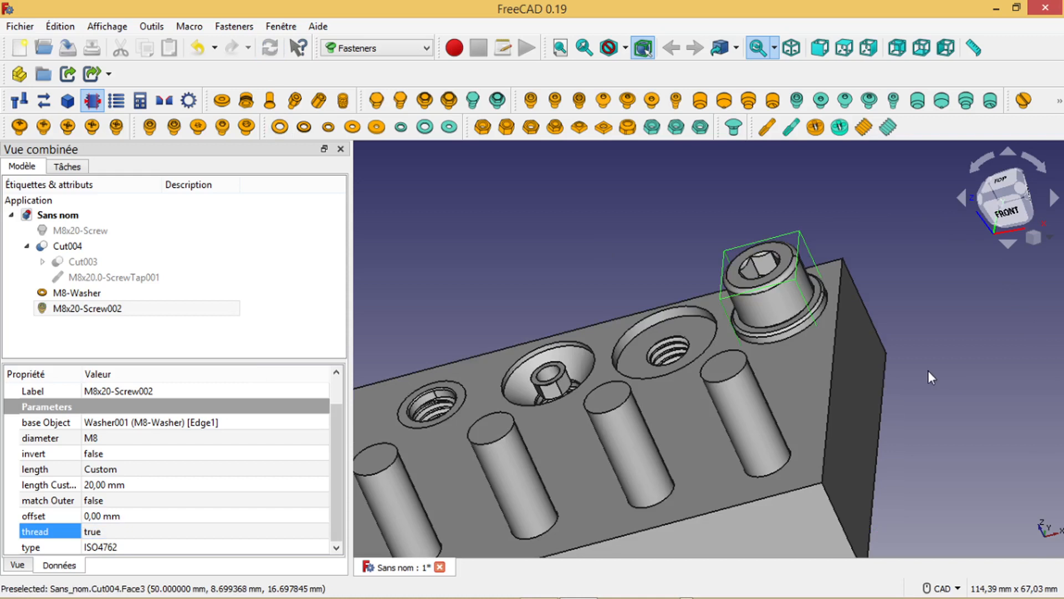
pyautogui.scroll(-1, 926, 370)
pyautogui.moveTo(796, 391); pyautogui.dragTo(667, 357, button='middle')
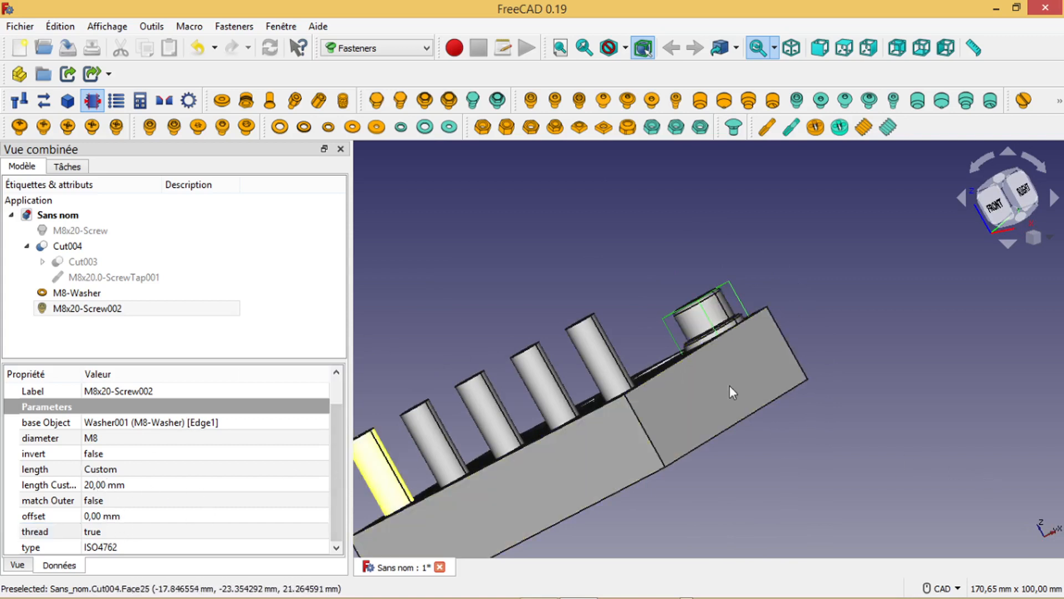
pyautogui.click(92, 487)
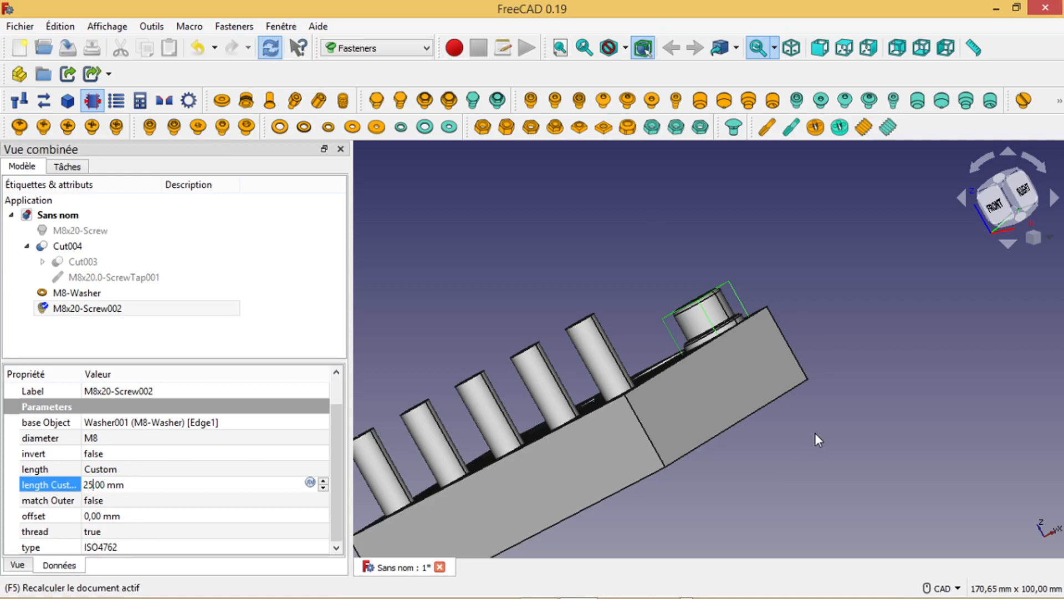
pyautogui.press('Return')
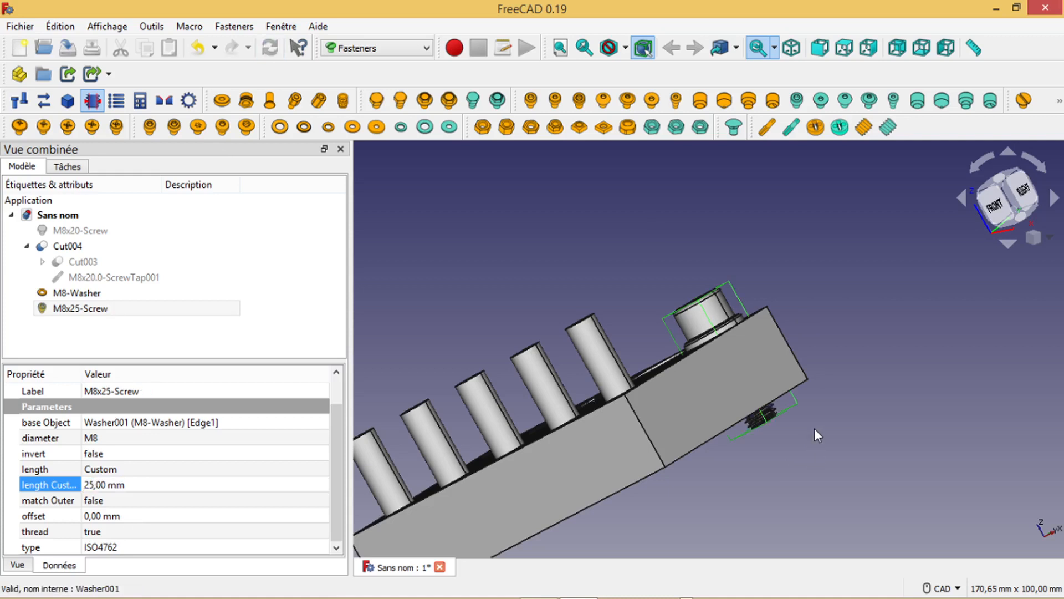
# Step: Examine from the side how the screw sits on its washer and passes through the plate
pyautogui.scroll(-4, 767, 417)
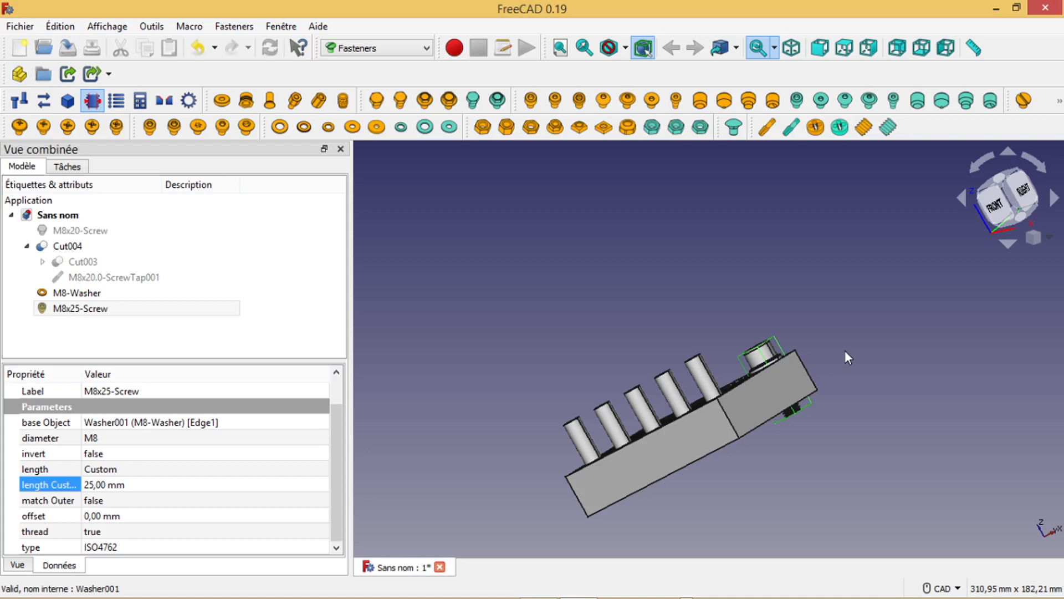
pyautogui.click(730, 327)
pyautogui.scroll(-3, 778, 492)
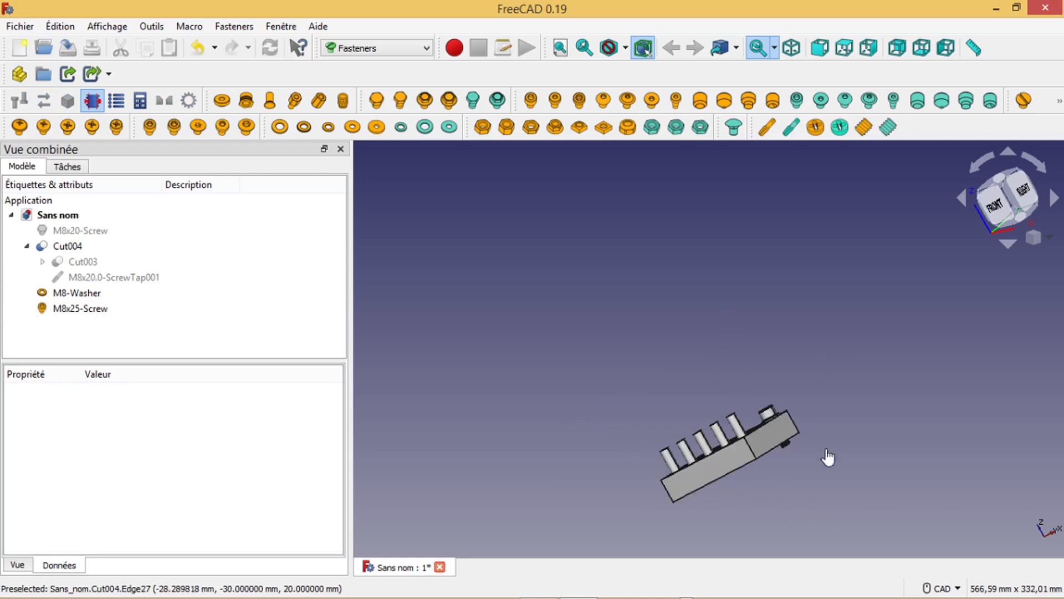
pyautogui.scroll(5, 900, 434)
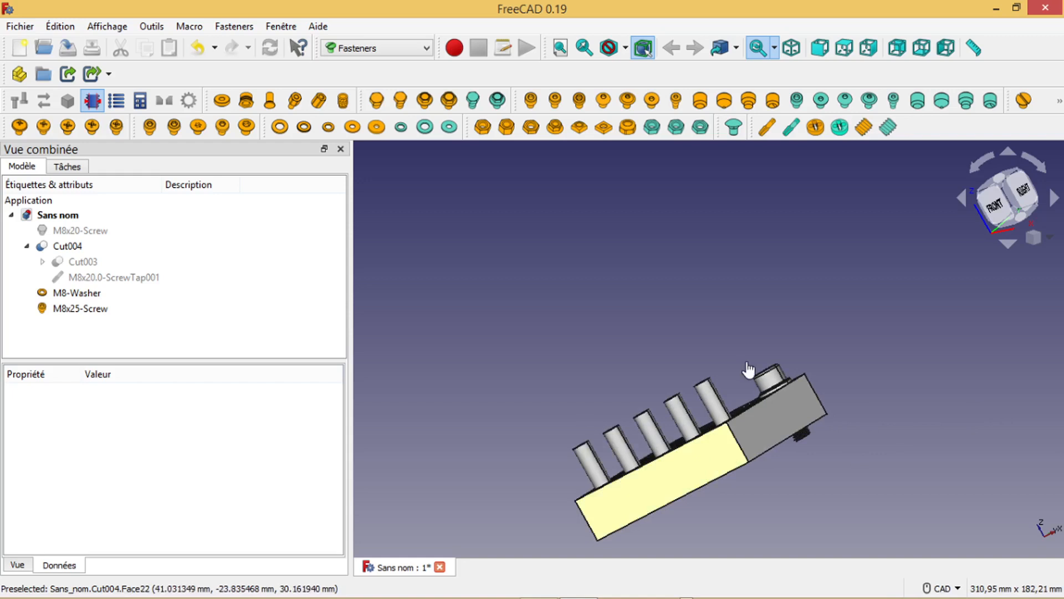
pyautogui.scroll(3, 795, 453)
pyautogui.scroll(-3, 795, 454)
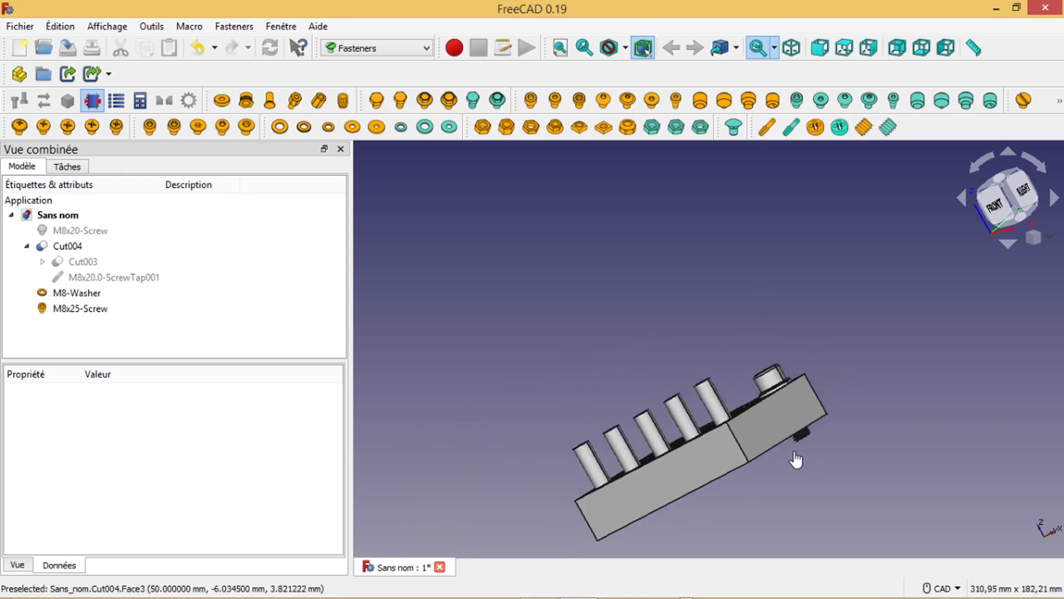
pyautogui.scroll(3, 834, 458)
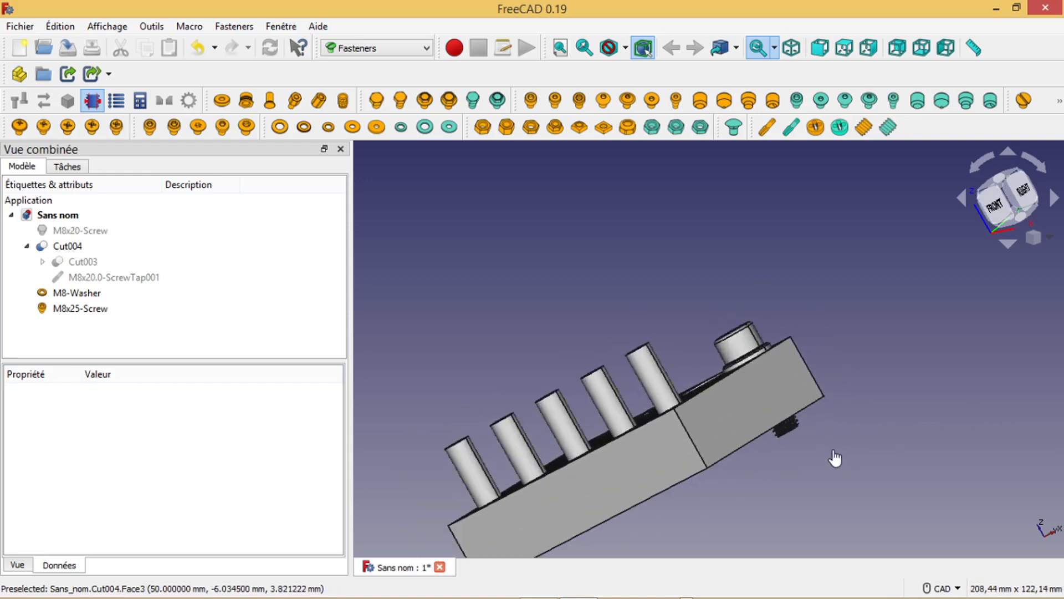
pyautogui.scroll(-3, 835, 458)
pyautogui.scroll(5, 835, 458)
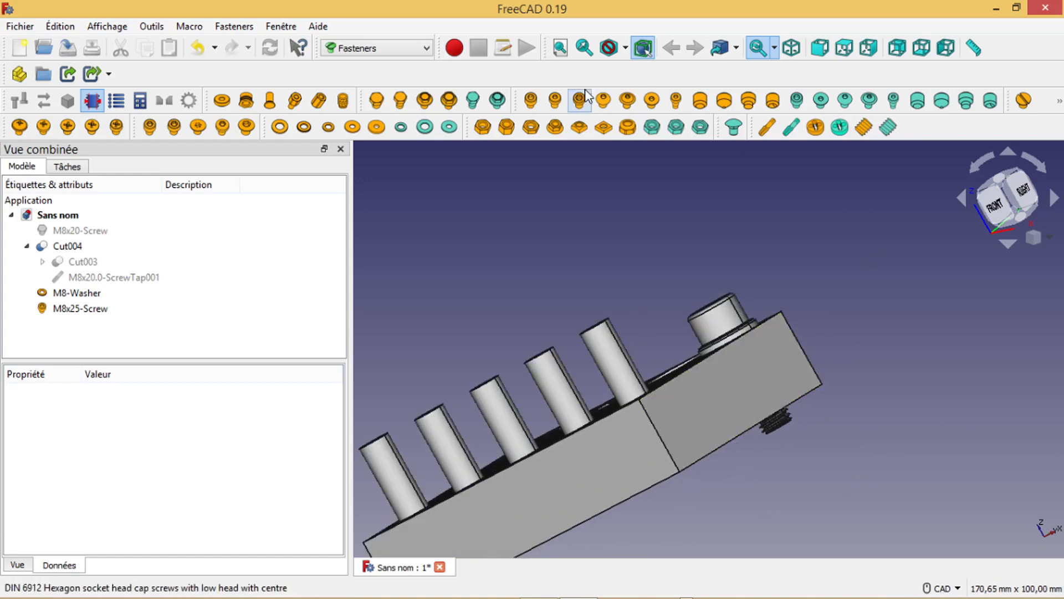
# Step: Examine the screw's threaded end up close and from beneath the plate
pyautogui.click(100, 310)
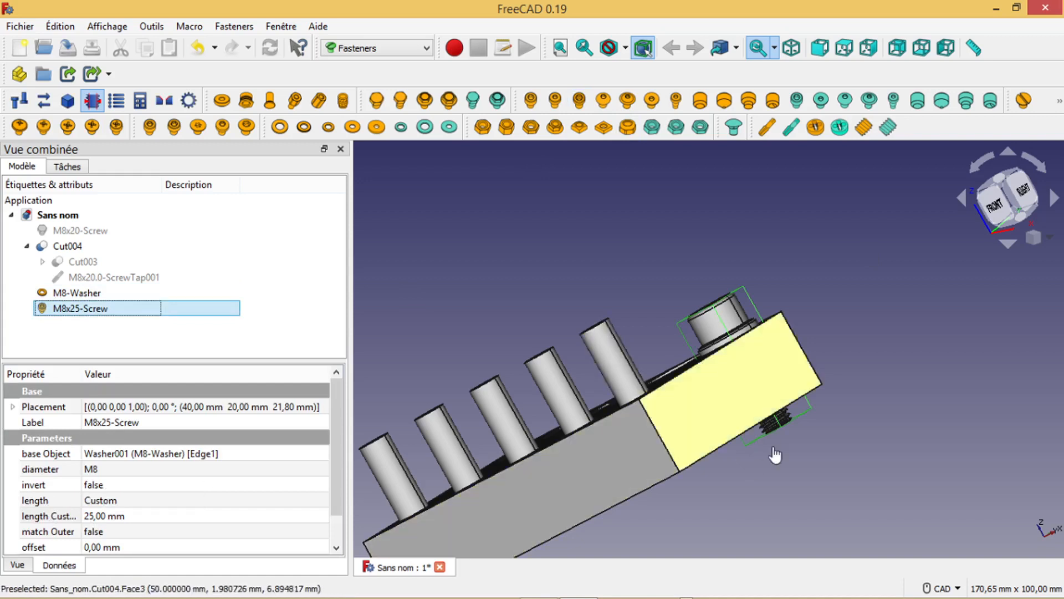
pyautogui.scroll(3, 776, 481)
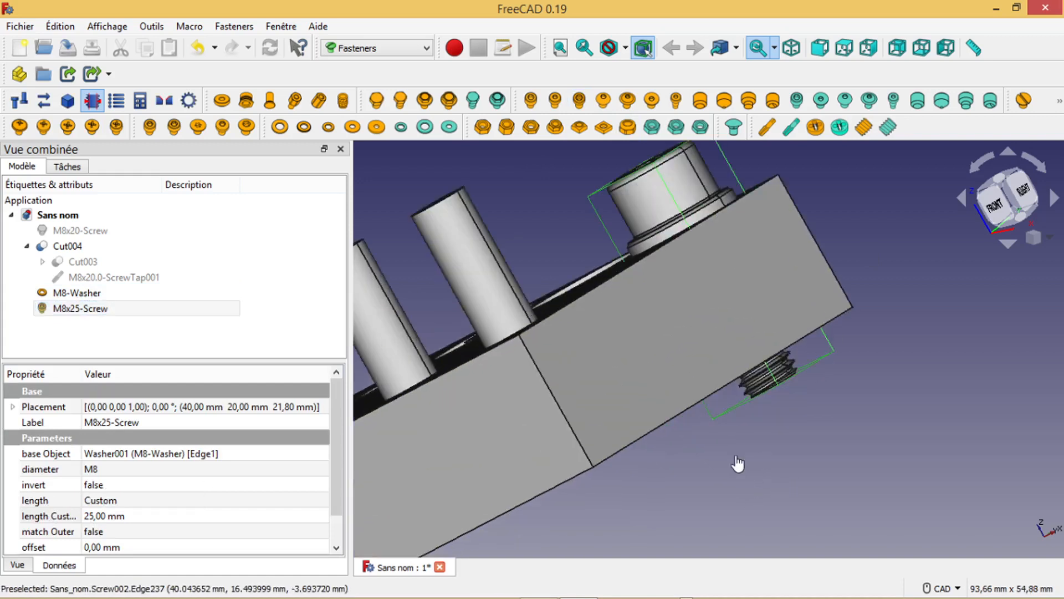
pyautogui.click(784, 465)
pyautogui.rightClick(776, 430)
pyautogui.click(760, 447)
pyautogui.moveTo(749, 441); pyautogui.dragTo(726, 401, button='middle')
pyautogui.moveTo(949, 389); pyautogui.dragTo(964, 211, button='middle')
pyautogui.moveTo(812, 437)
pyautogui.mouseDown(button='middle')
pyautogui.moveTo(815, 417)
pyautogui.moveTo(824, 517)
pyautogui.moveTo(921, 180)
pyautogui.moveTo(824, 356)
pyautogui.moveTo(801, 430)
pyautogui.mouseUp(button='middle')
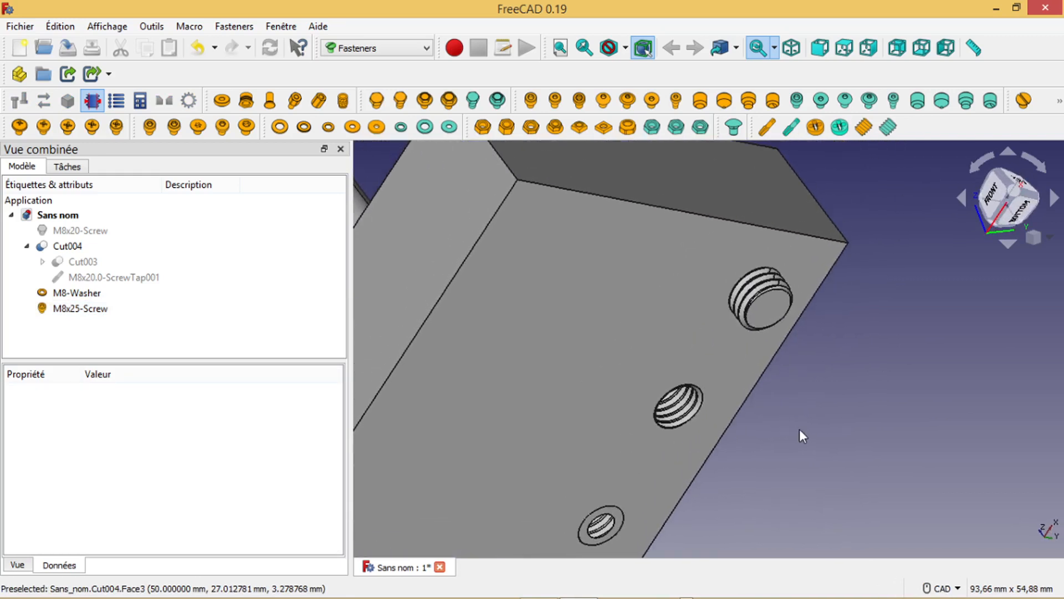
# Step: Undo the screw's last length change and insert an ISO 4762 screw on the underside edge of the corner hole
pyautogui.hotkey('ctrl', 'z')
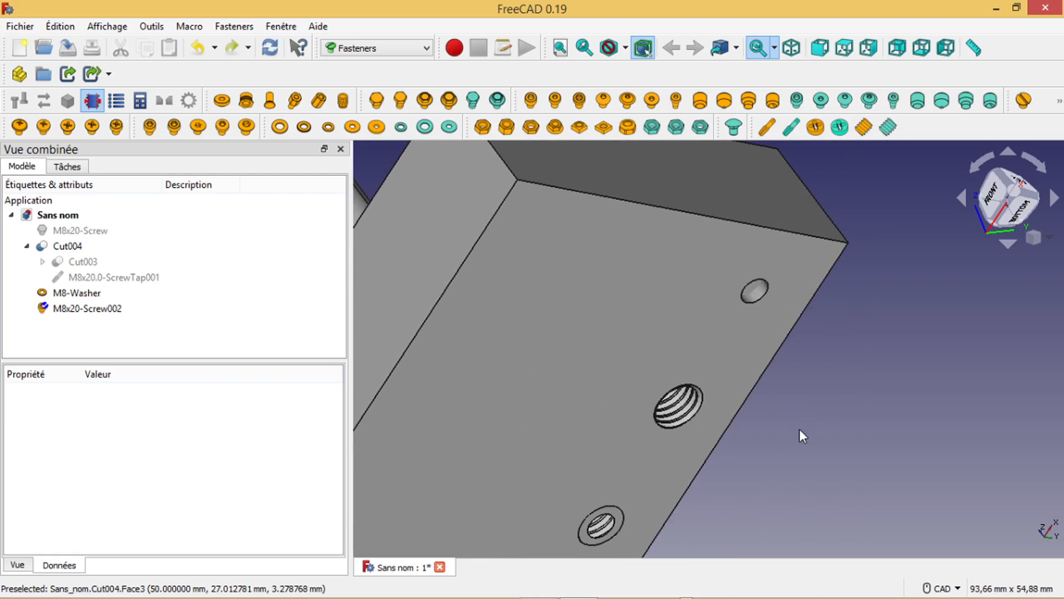
pyautogui.click(757, 299)
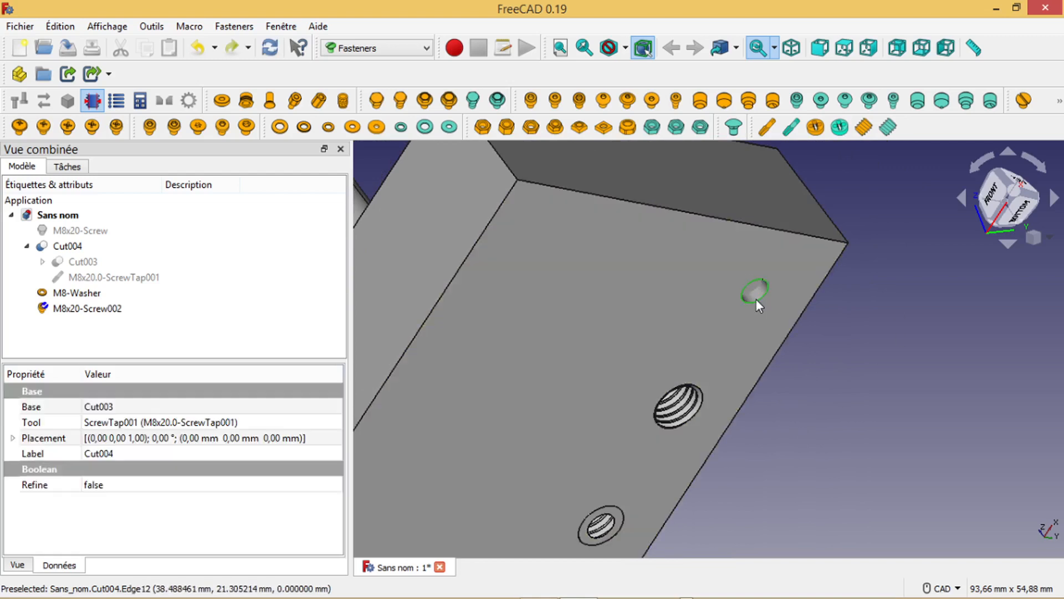
pyautogui.click(532, 101)
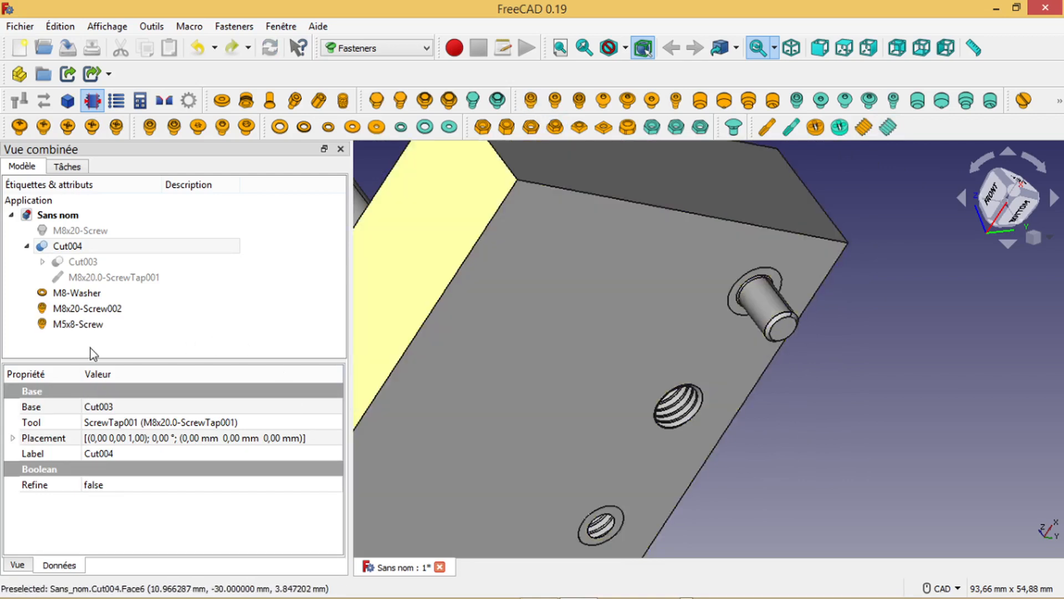
# Step: Set the invert property of the underside screw to true and recompute the document
pyautogui.click(65, 325)
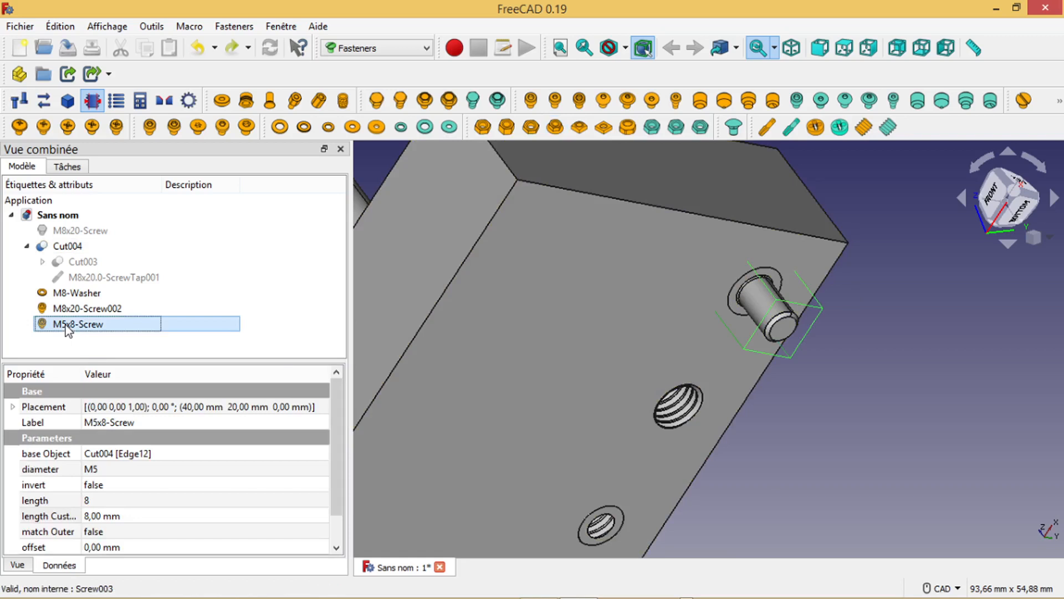
pyautogui.click(105, 484)
pyautogui.click(104, 484)
pyautogui.click(101, 510)
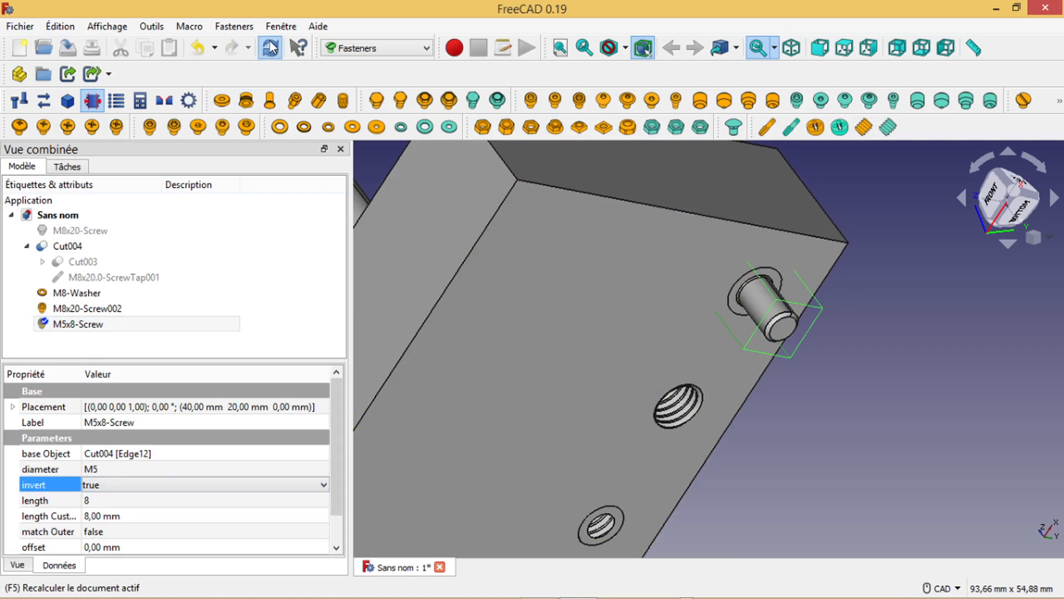
pyautogui.click(270, 48)
# Step: Insert a screw die on the top edge of the end cylinder farthest from the washer-mounted screw
pyautogui.moveTo(864, 295); pyautogui.dragTo(752, 443, button='middle')
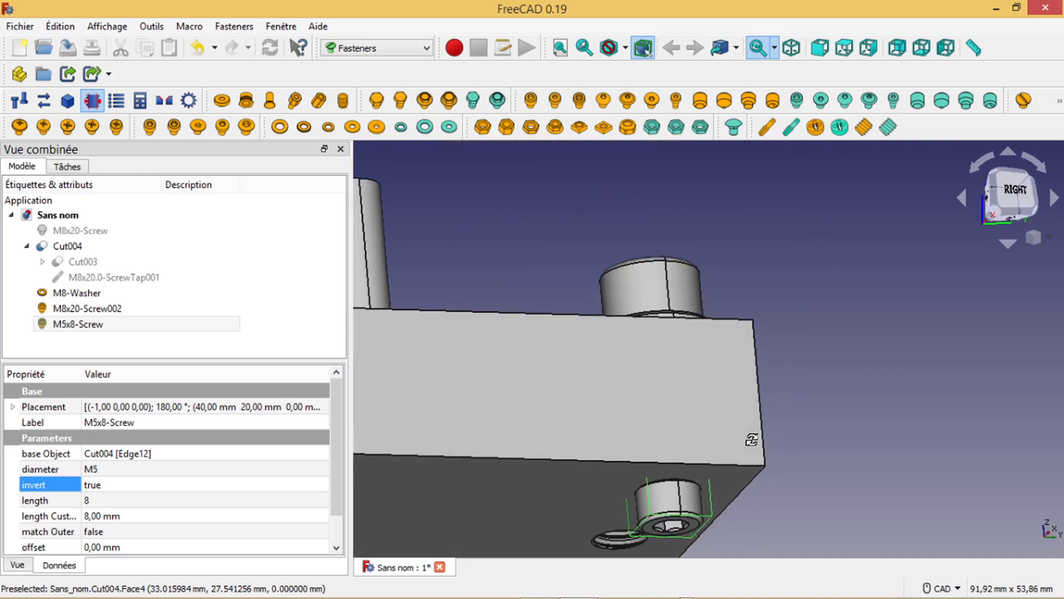
pyautogui.scroll(-5, 780, 321)
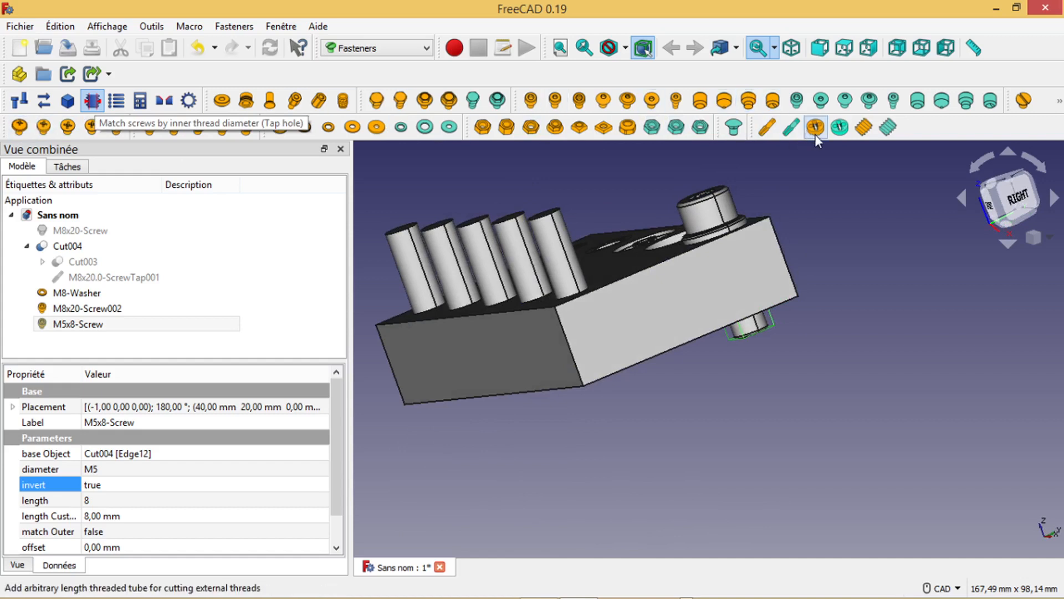
pyautogui.moveTo(546, 435); pyautogui.dragTo(678, 458, button='middle')
pyautogui.moveTo(447, 291); pyautogui.dragTo(516, 312, button='middle')
pyautogui.moveTo(425, 393); pyautogui.dragTo(464, 373, button='middle')
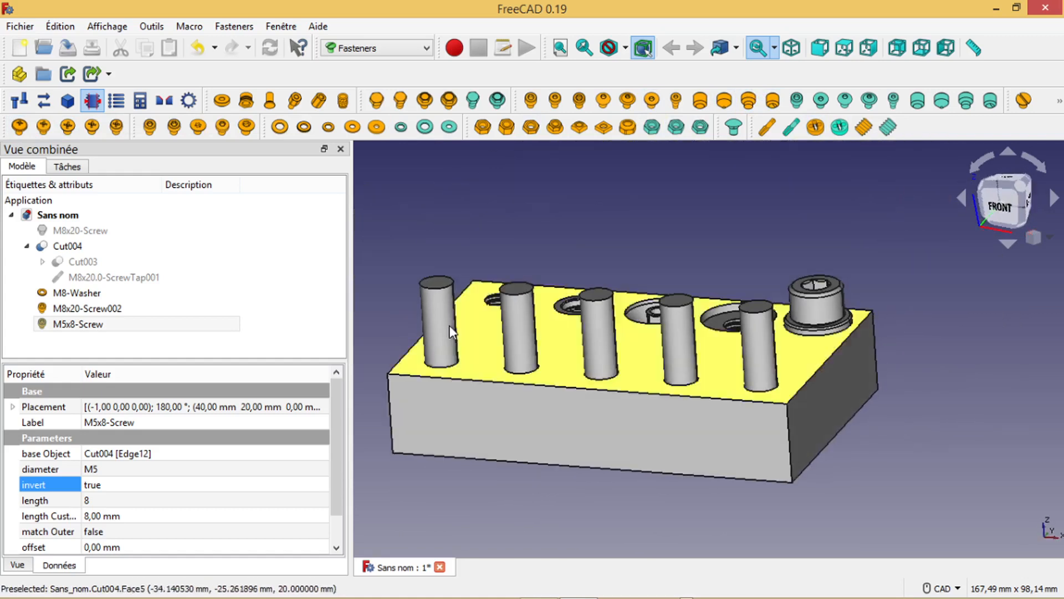
pyautogui.scroll(3, 452, 332)
pyautogui.click(424, 259)
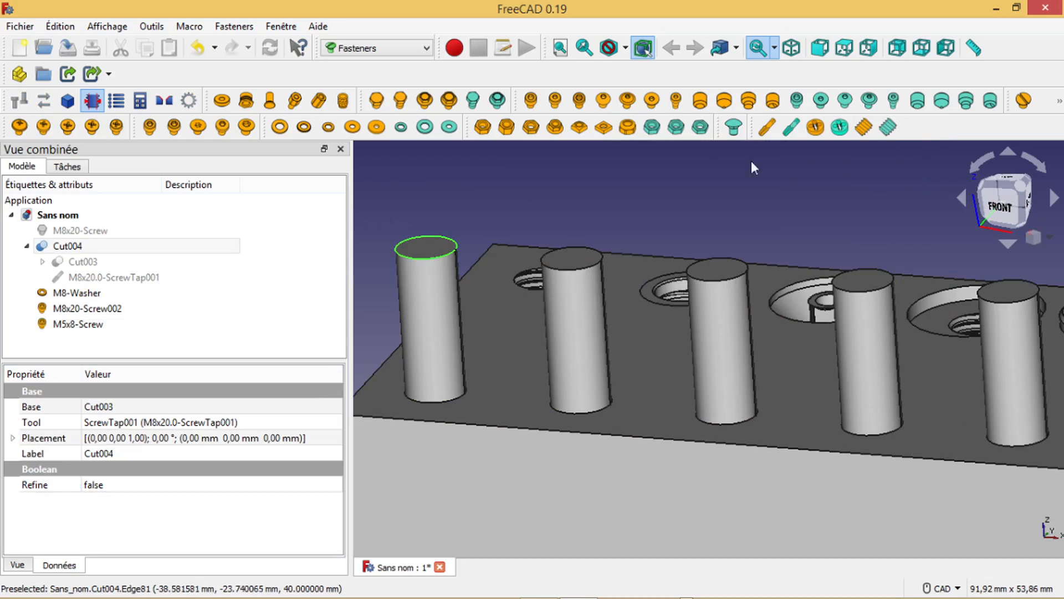
pyautogui.click(816, 126)
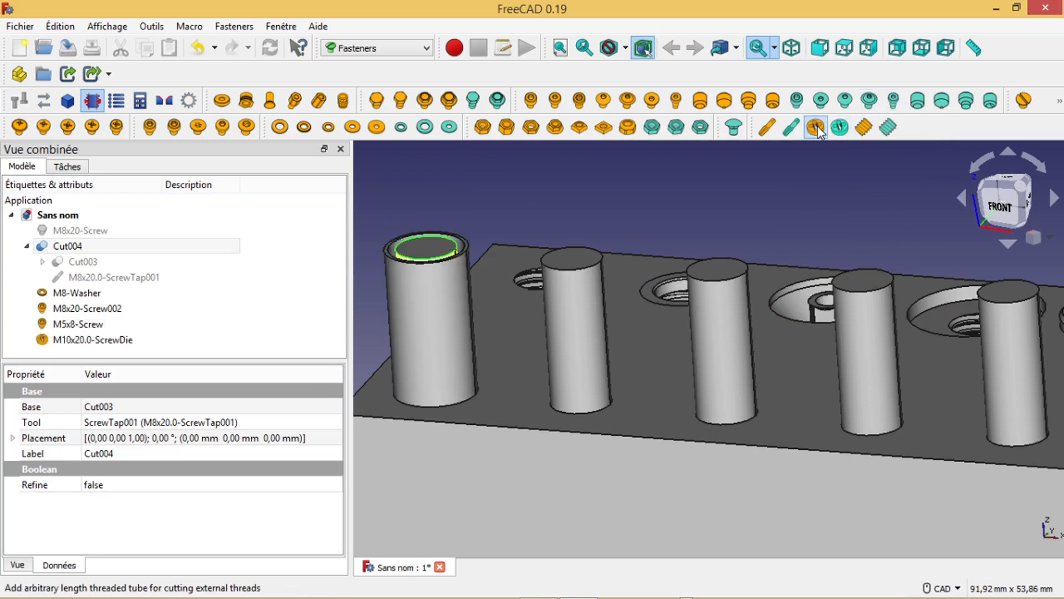
# Step: Set the screw die's length to 5 mm and its diameter to M8, and recompute the document
pyautogui.click(91, 339)
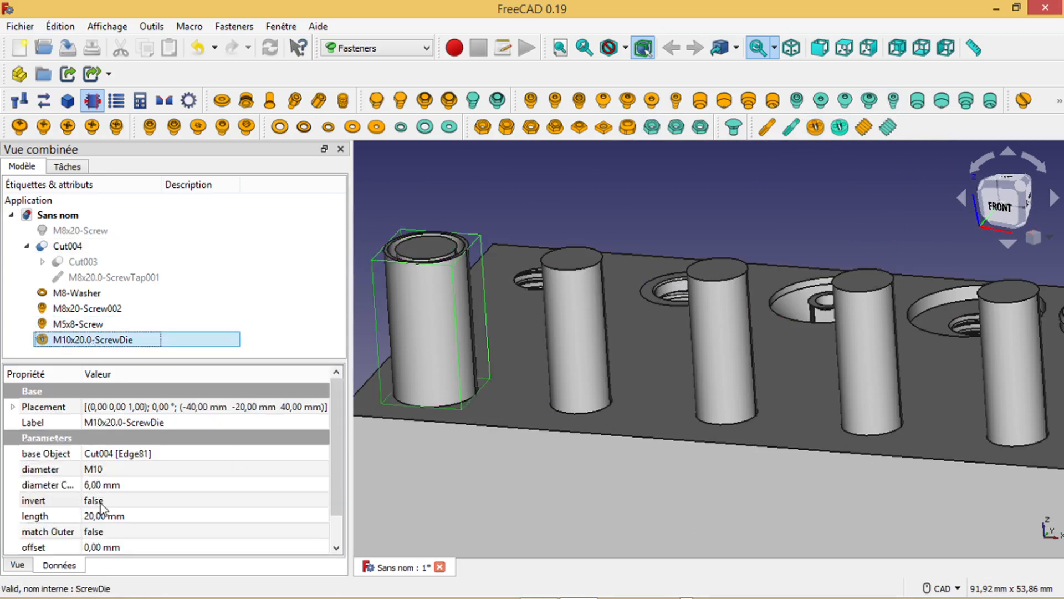
pyautogui.click(91, 516)
pyautogui.click(91, 515)
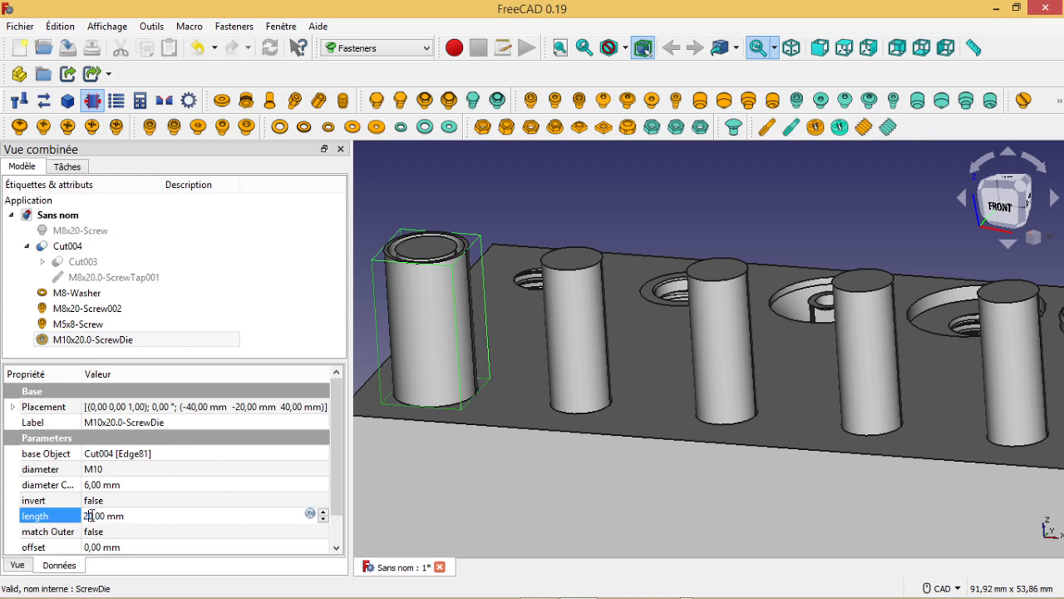
pyautogui.moveTo(91, 514); pyautogui.dragTo(77, 519)
pyautogui.write('5')
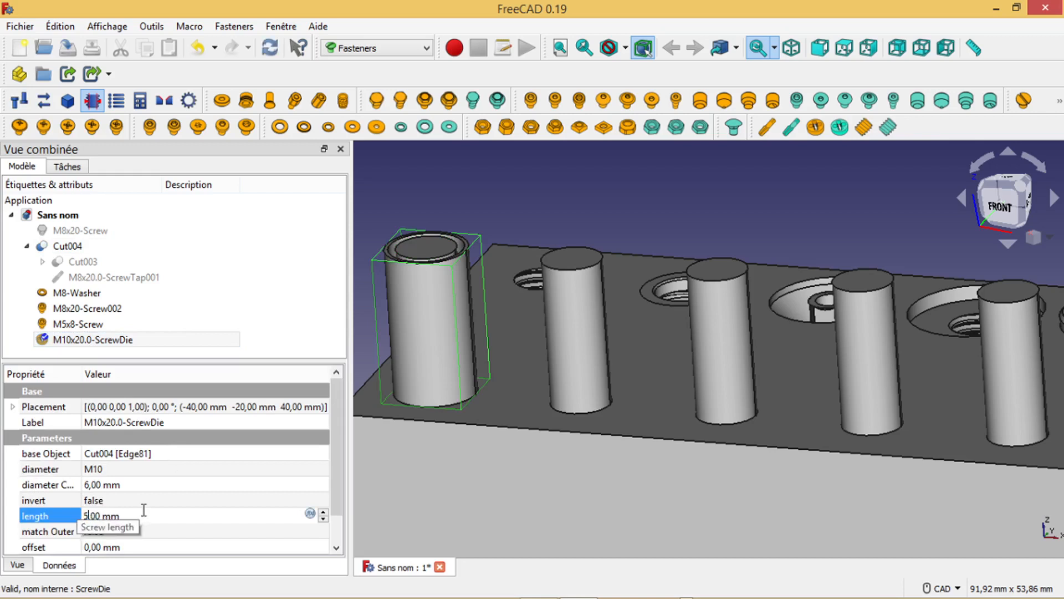
pyautogui.click(94, 469)
pyautogui.click(95, 468)
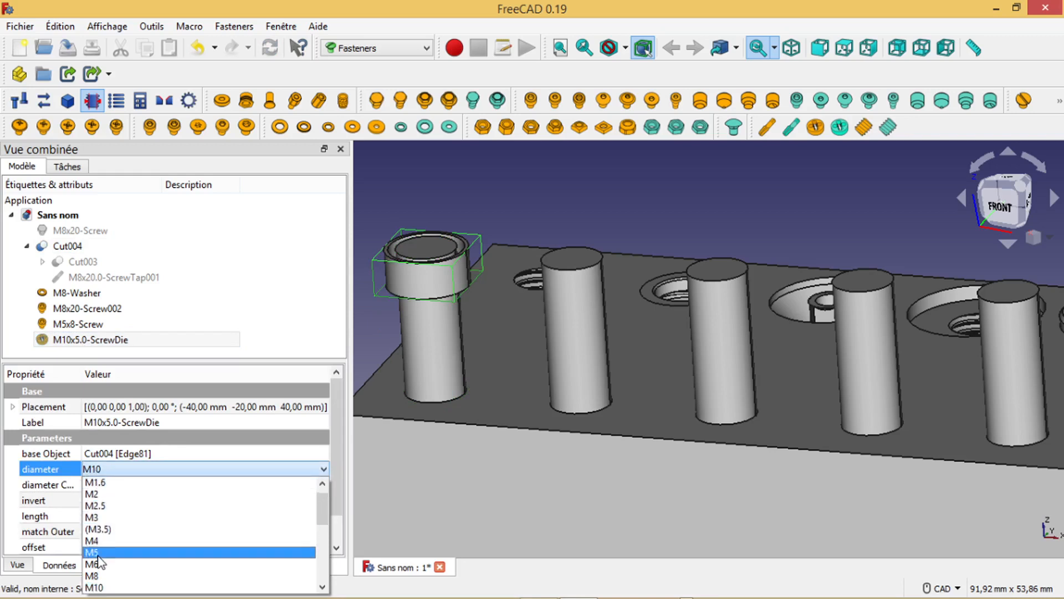
pyautogui.click(93, 575)
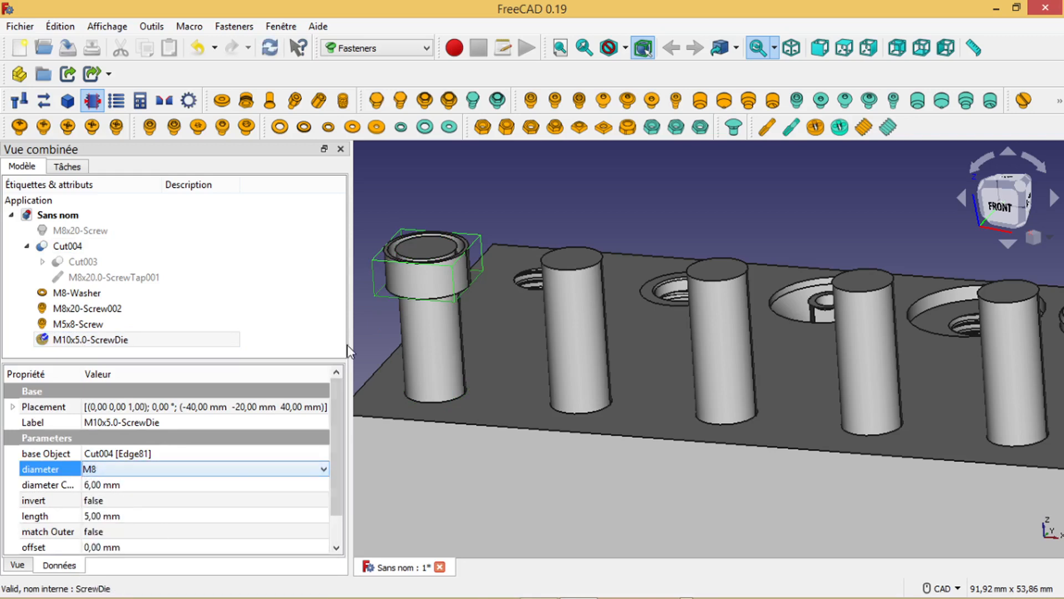
pyautogui.click(271, 51)
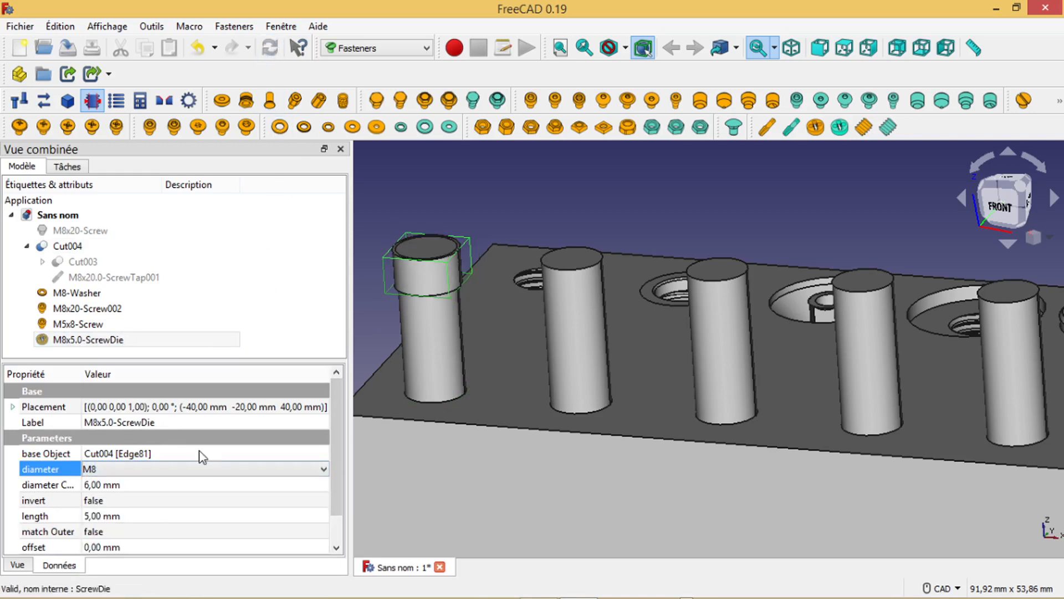
# Step: Set the thread property of the M8 screw die to true
pyautogui.scroll(-1, 340, 502)
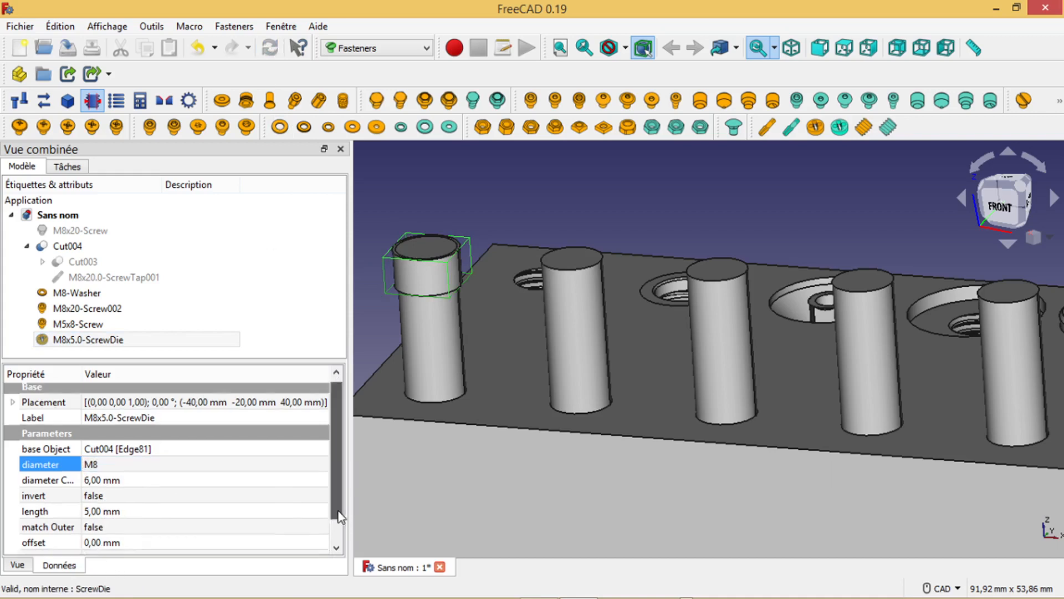
pyautogui.click(101, 544)
pyautogui.click(104, 547)
pyautogui.click(104, 571)
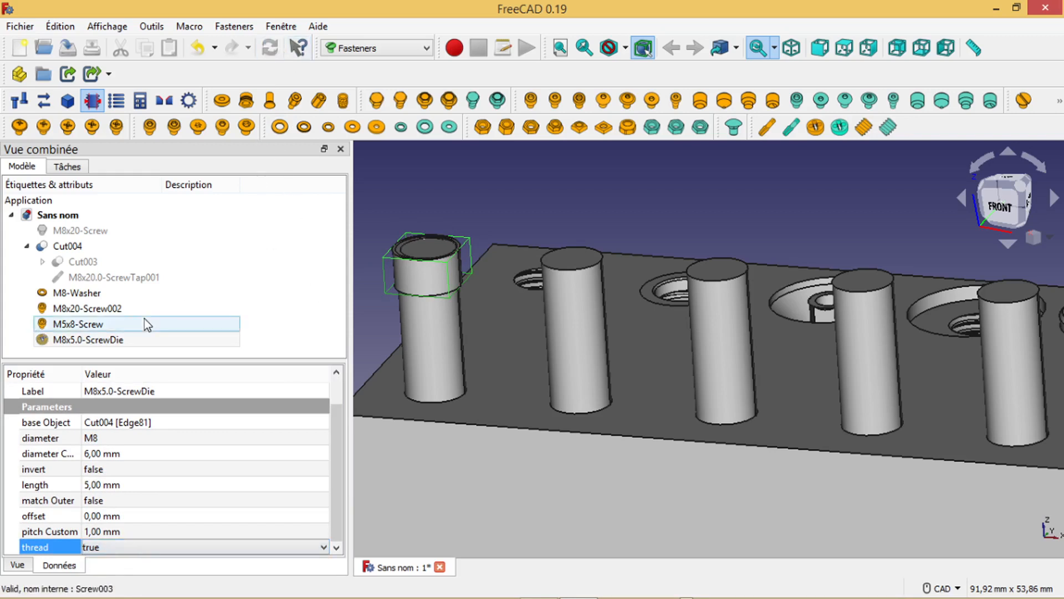
# Step: Switch to the Part workbench and cut the screw die from Cut004 to thread the top of the end cylinder
pyautogui.click(70, 252)
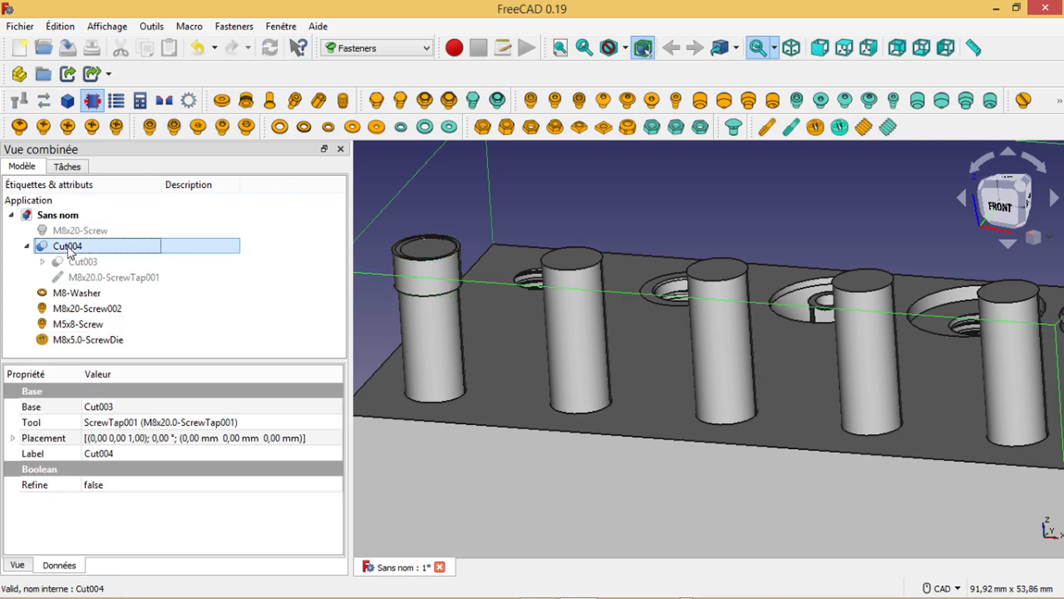
pyautogui.keyDown('ctrl'); pyautogui.click(78, 340); pyautogui.keyUp('ctrl')
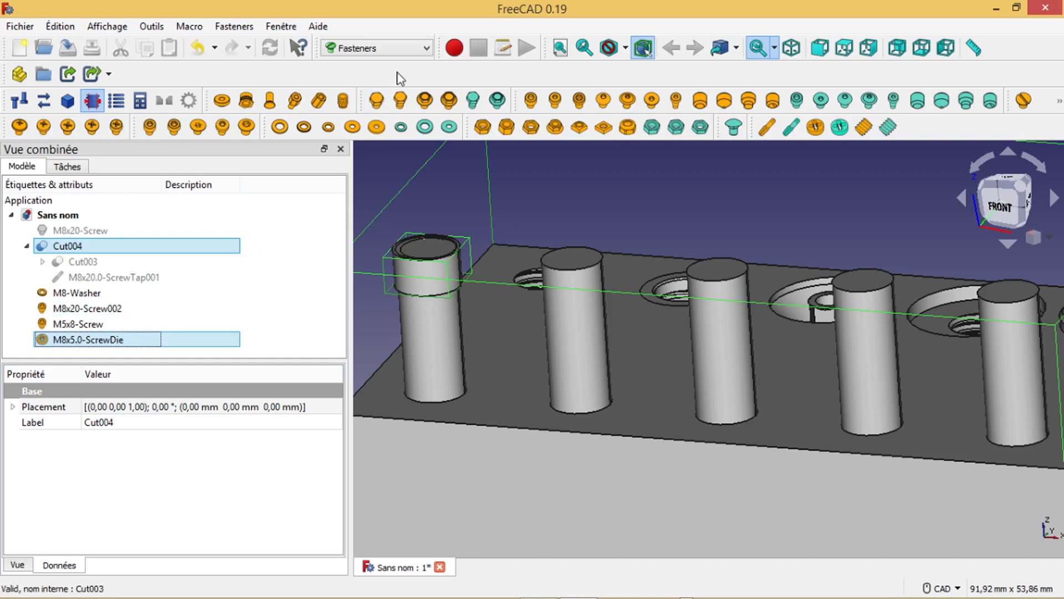
pyautogui.click(427, 49)
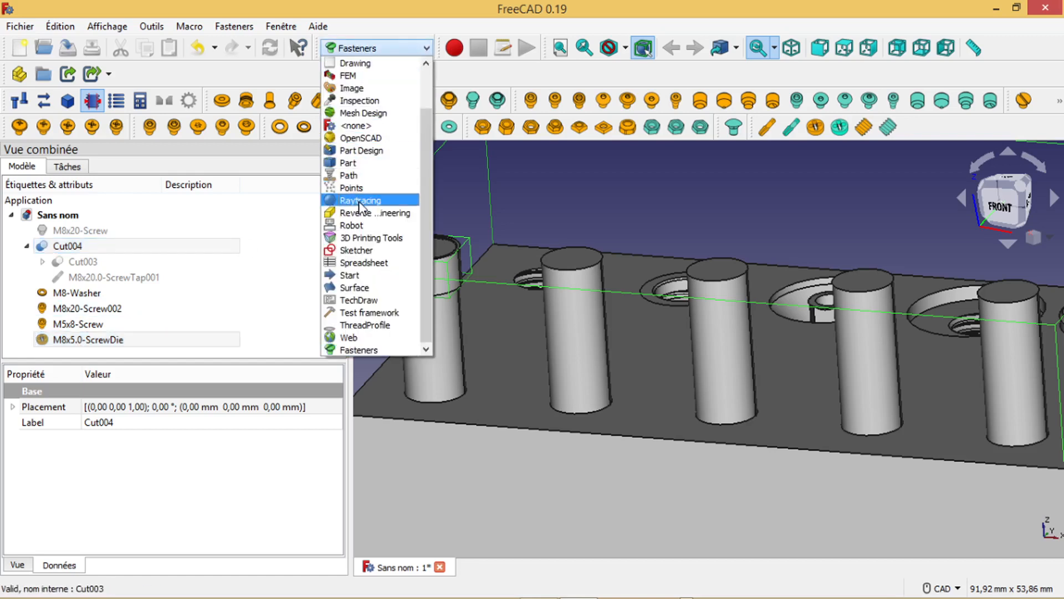
pyautogui.click(368, 161)
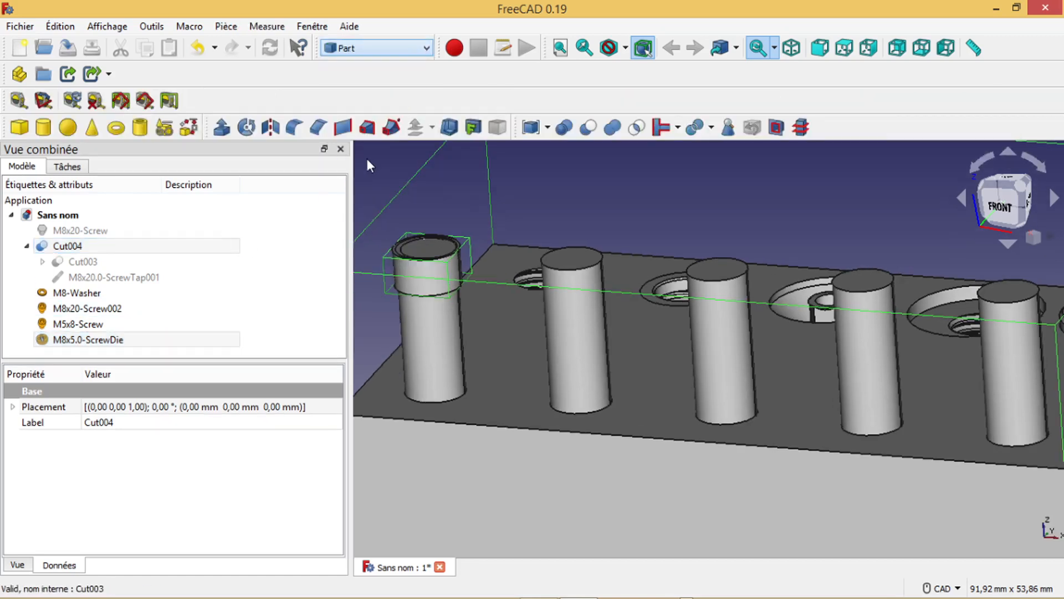
pyautogui.click(589, 128)
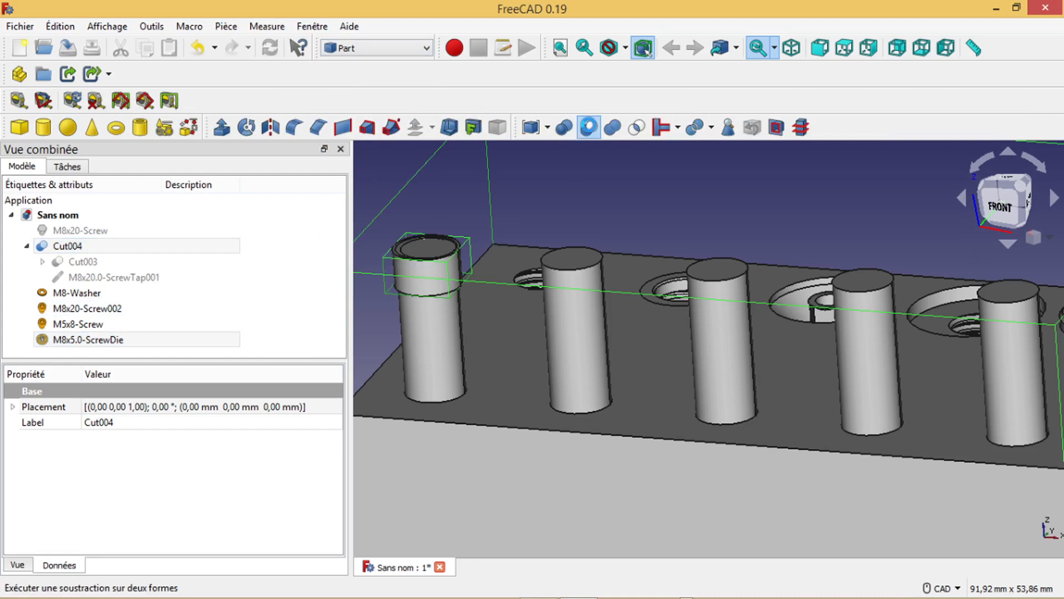
pyautogui.moveTo(463, 194); pyautogui.dragTo(538, 193, button='middle')
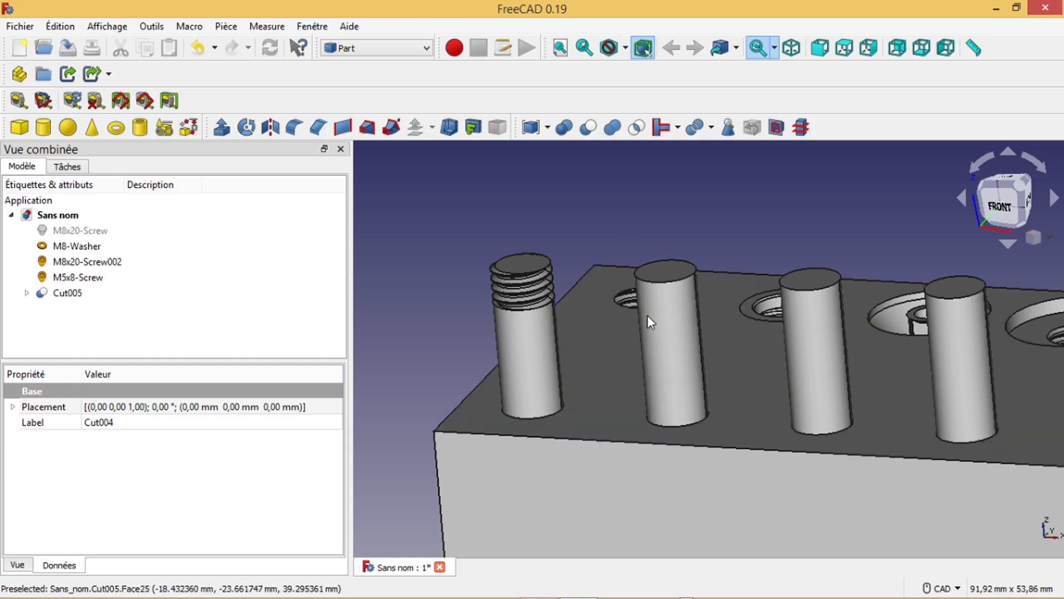
pyautogui.scroll(-2, 698, 328)
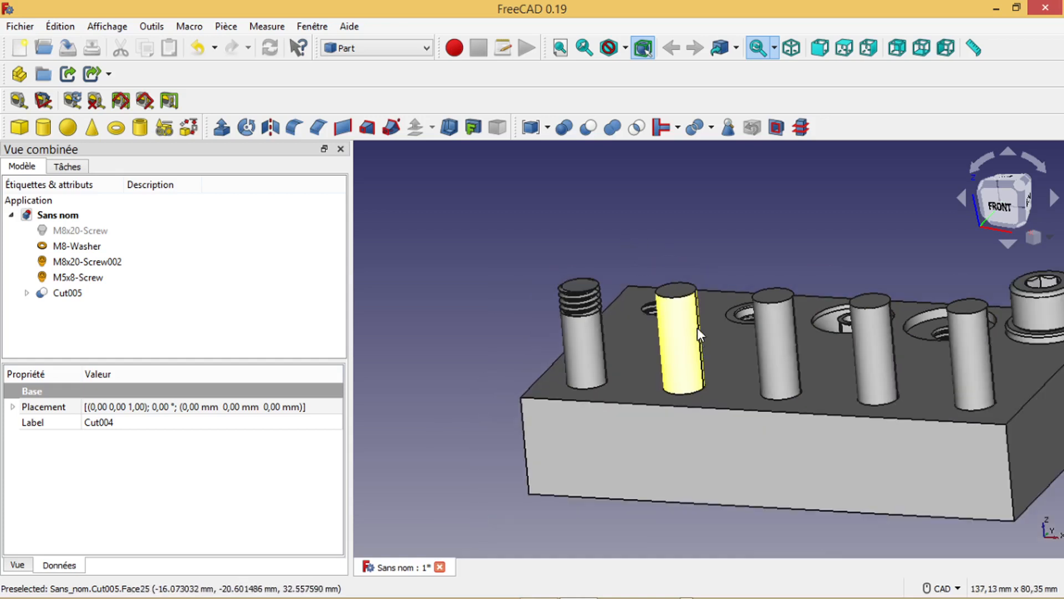
pyautogui.moveTo(726, 341); pyautogui.dragTo(706, 319, button='middle')
pyautogui.scroll(1, 663, 308)
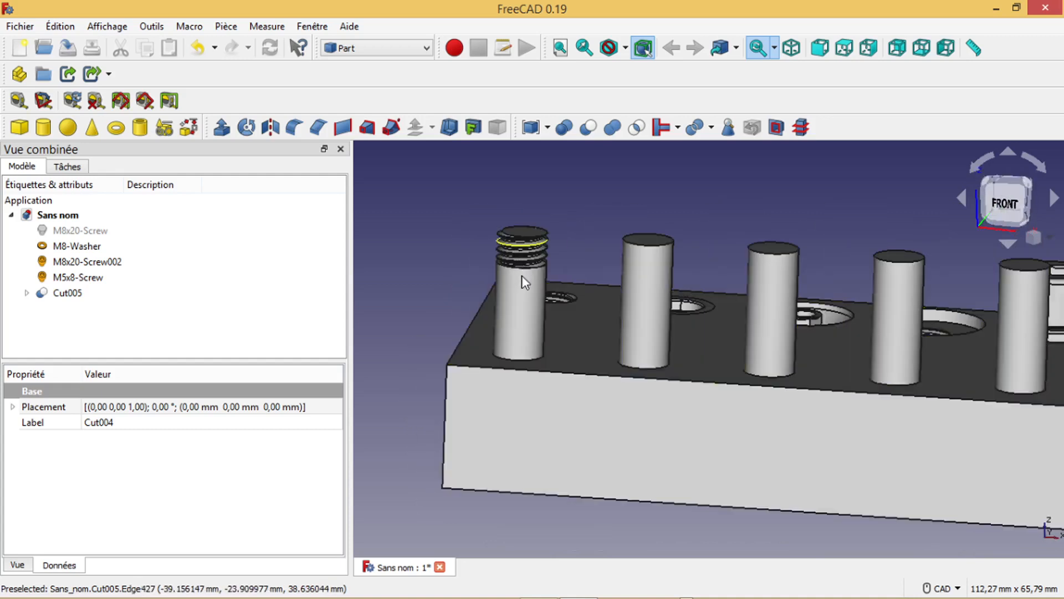
# Step: Return to the Fasteners workbench and bring the whole plate into view from above
pyautogui.click(427, 48)
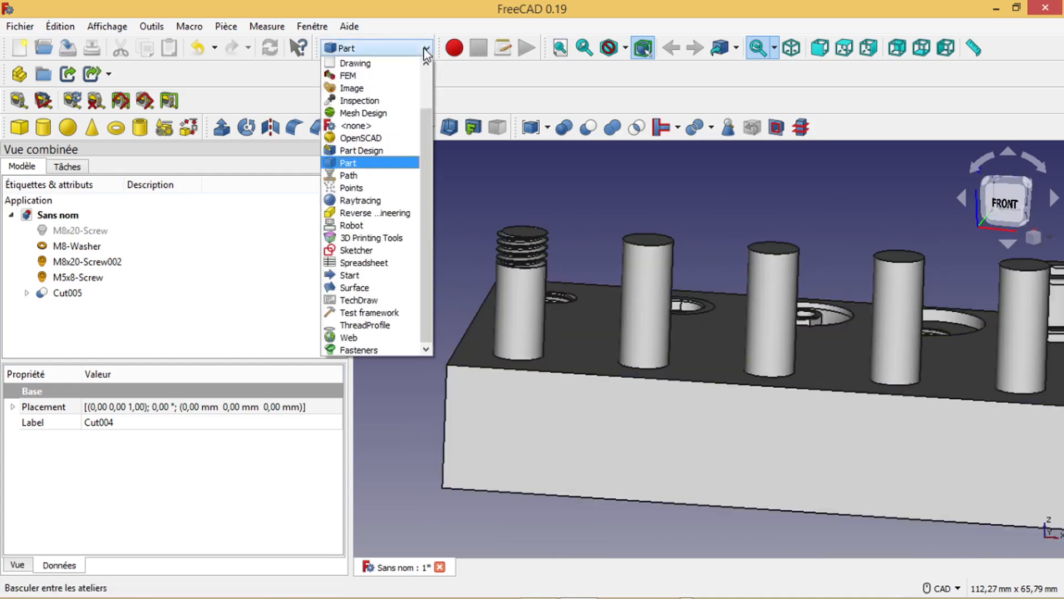
pyautogui.click(384, 350)
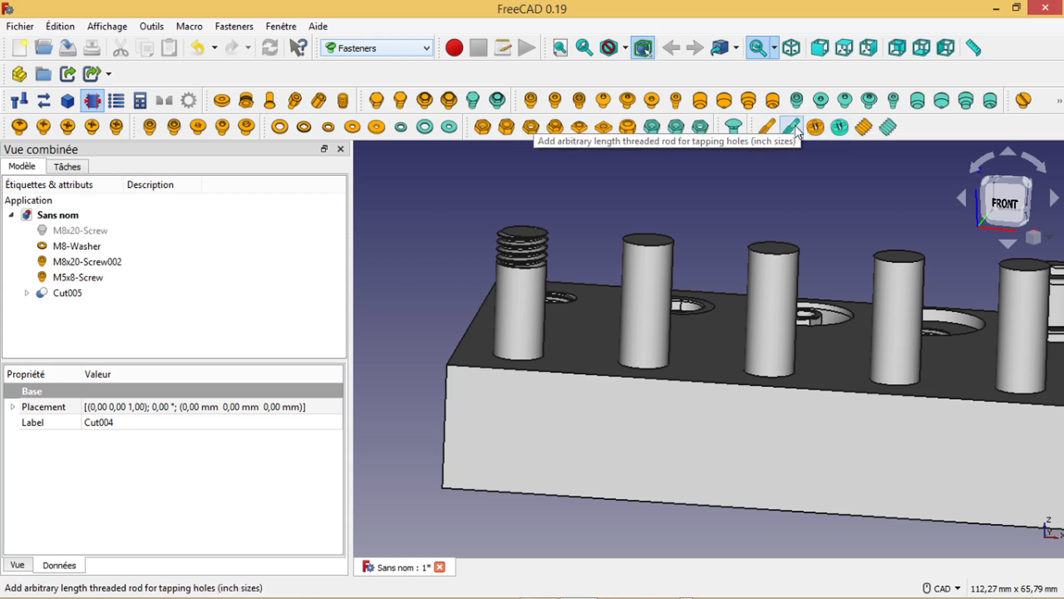
pyautogui.scroll(-1, 800, 229)
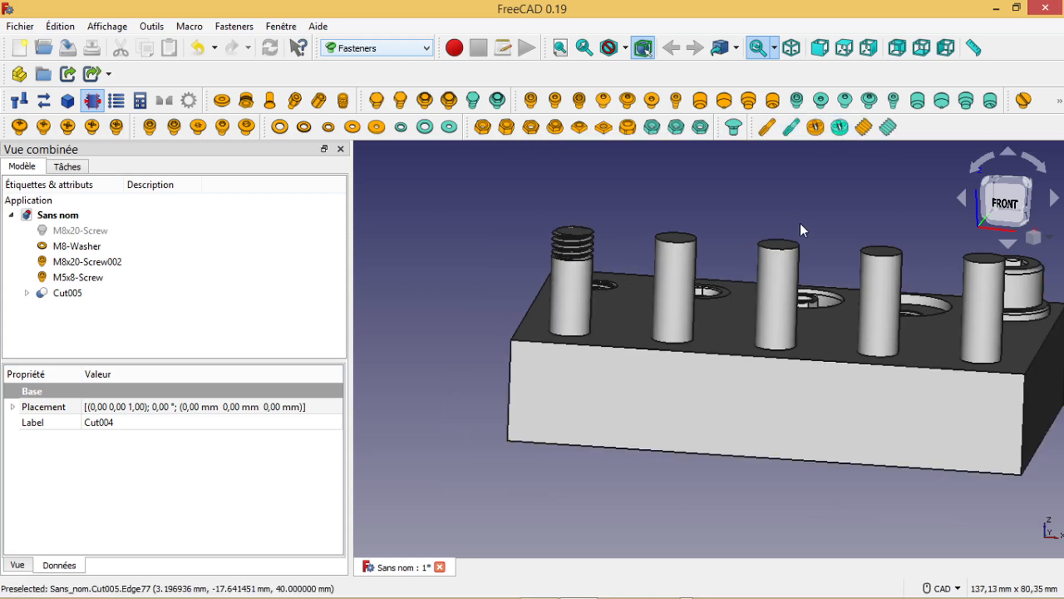
pyautogui.scroll(-1, 803, 211)
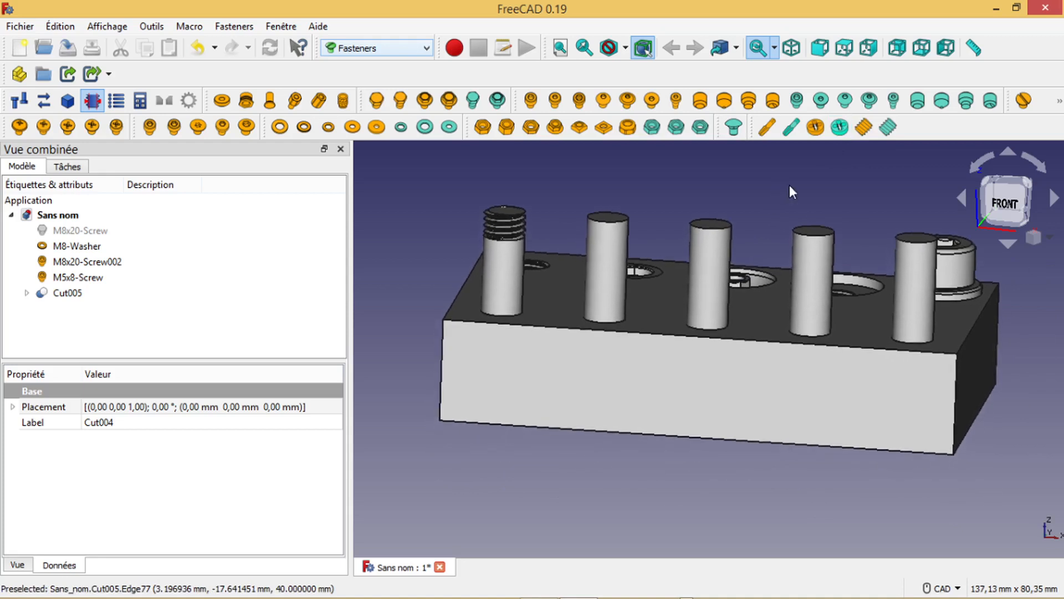
pyautogui.scroll(-1, 789, 190)
pyautogui.moveTo(789, 190); pyautogui.dragTo(769, 238, button='middle')
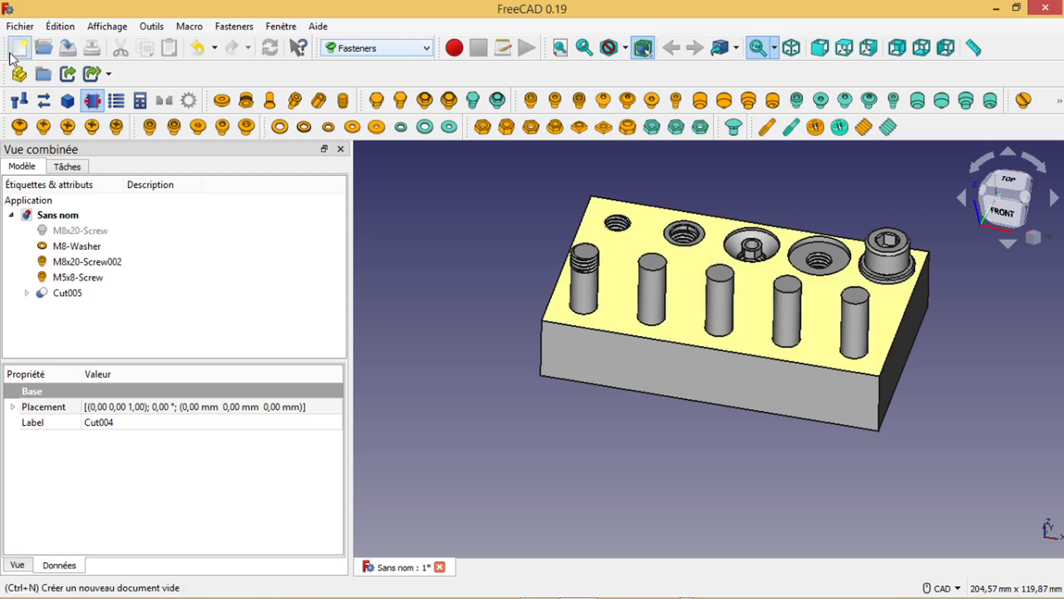
# Step: Create a new document and insert an ISO 4762 screw in it
pyautogui.click(16, 26)
pyautogui.click(47, 45)
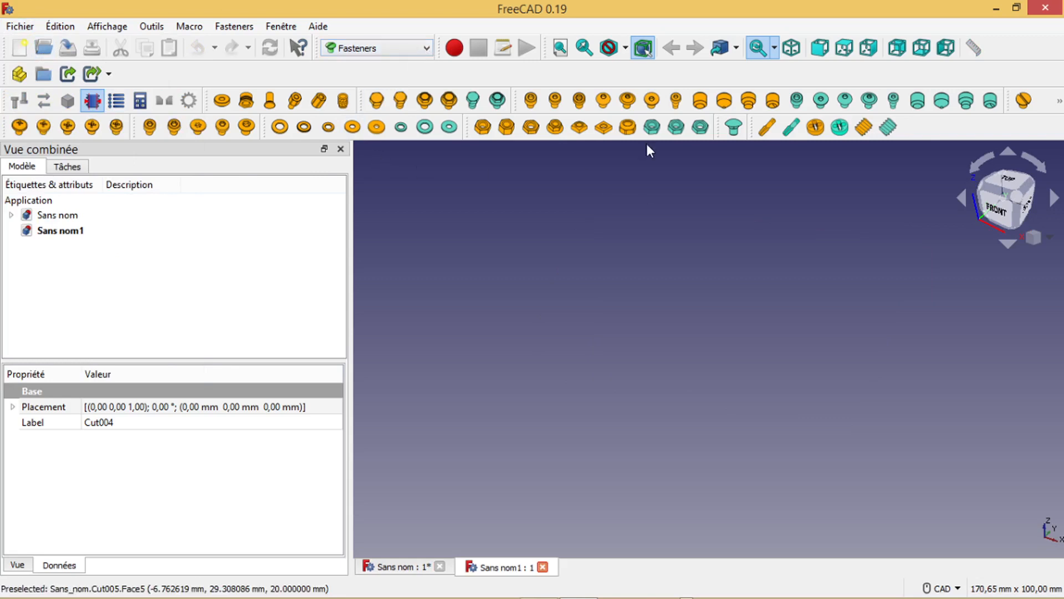
pyautogui.click(531, 102)
pyautogui.click(61, 246)
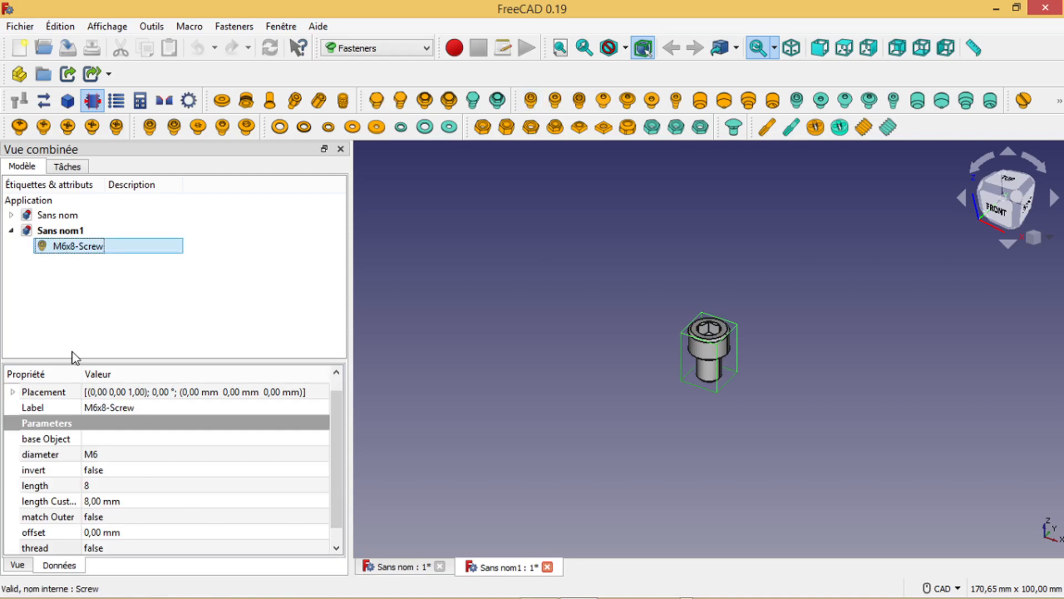
# Step: Set the new screw's diameter to M8 and recompute the document
pyautogui.click(98, 455)
pyautogui.click(97, 456)
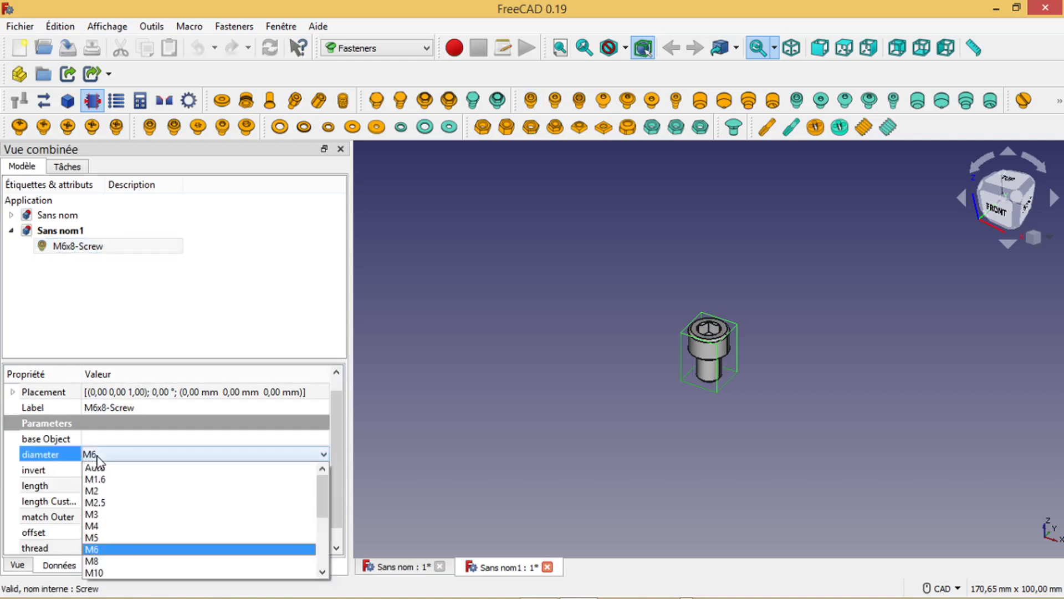
pyautogui.click(99, 558)
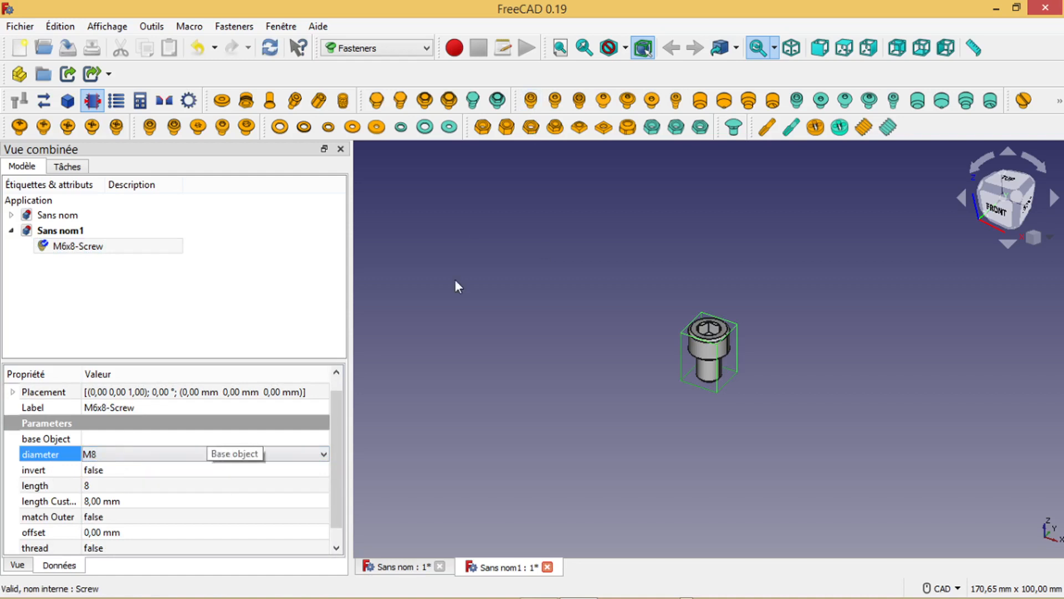
pyautogui.click(270, 49)
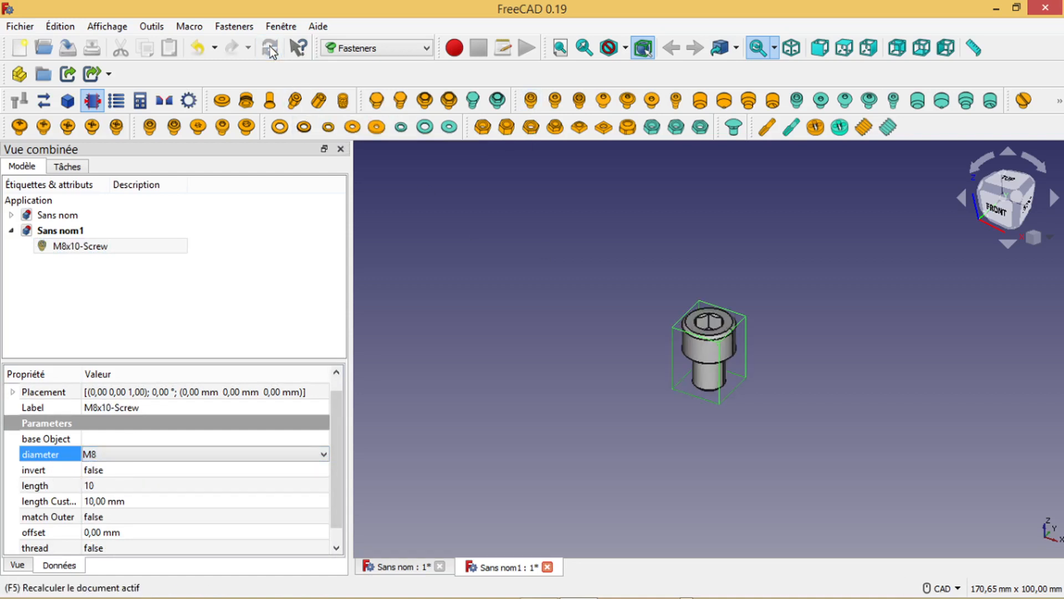
# Step: Give the M8 screw a custom length of 25 mm and recompute the document
pyautogui.moveTo(669, 413); pyautogui.dragTo(683, 373, button='middle')
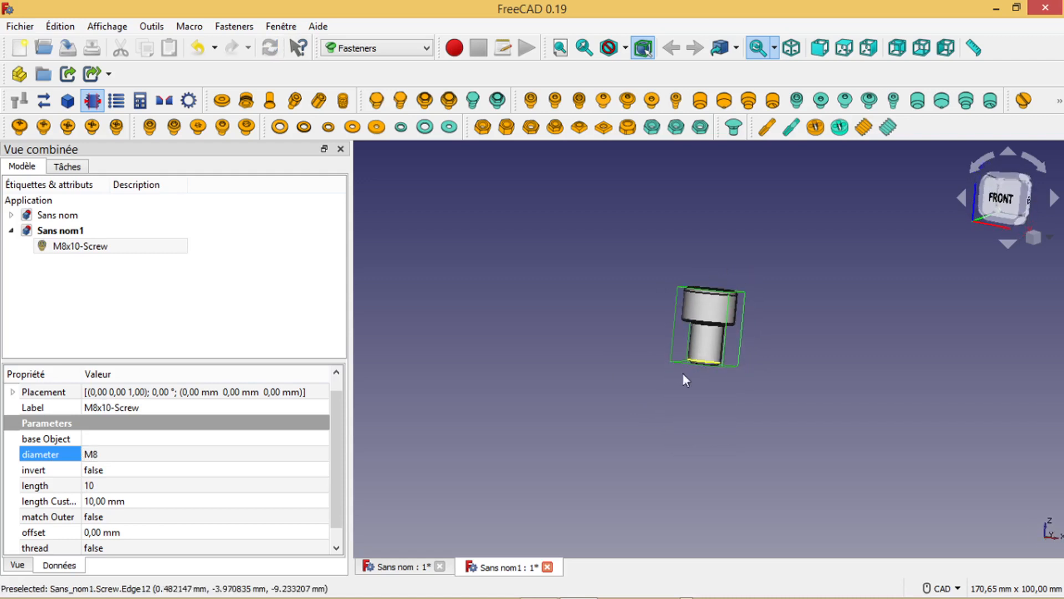
pyautogui.click(92, 503)
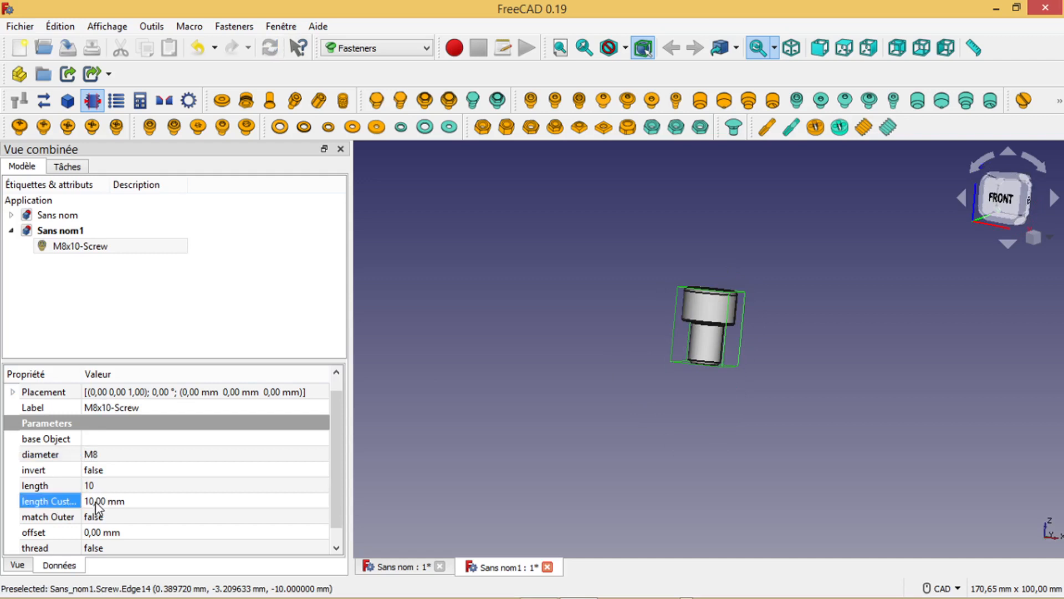
pyautogui.click(87, 502)
pyautogui.write('2')
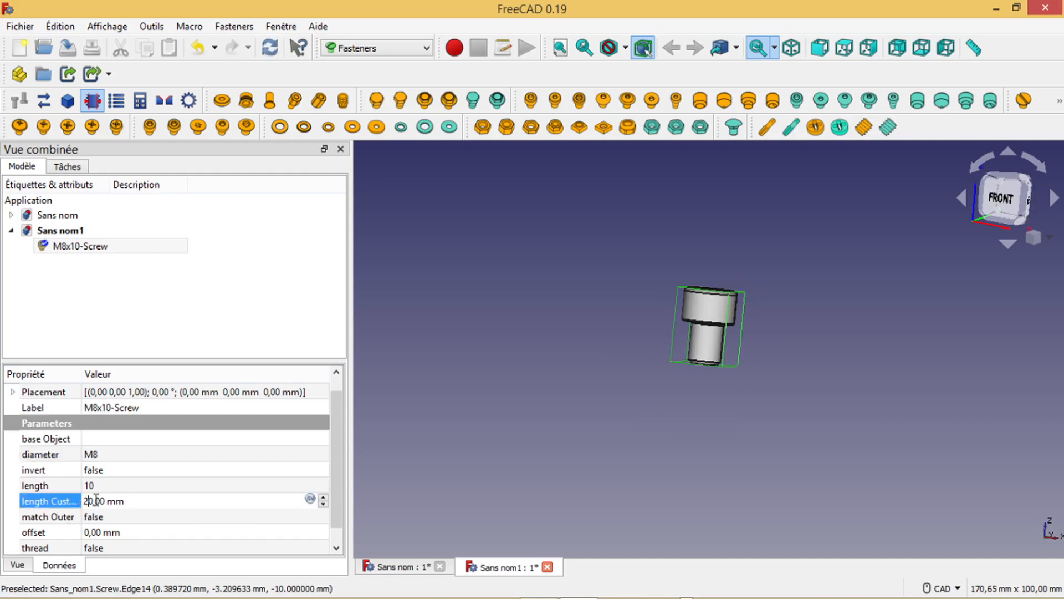
pyautogui.write('5')
pyautogui.click(270, 49)
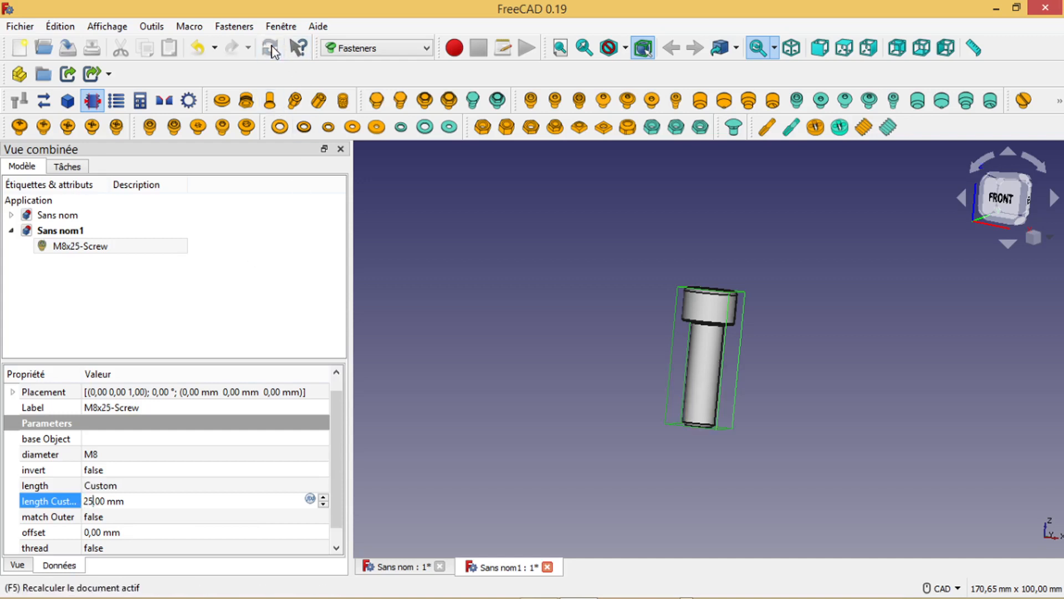
# Step: Set the thread property of the M8x25 screw to true and recompute the document
pyautogui.scroll(-1, 330, 480)
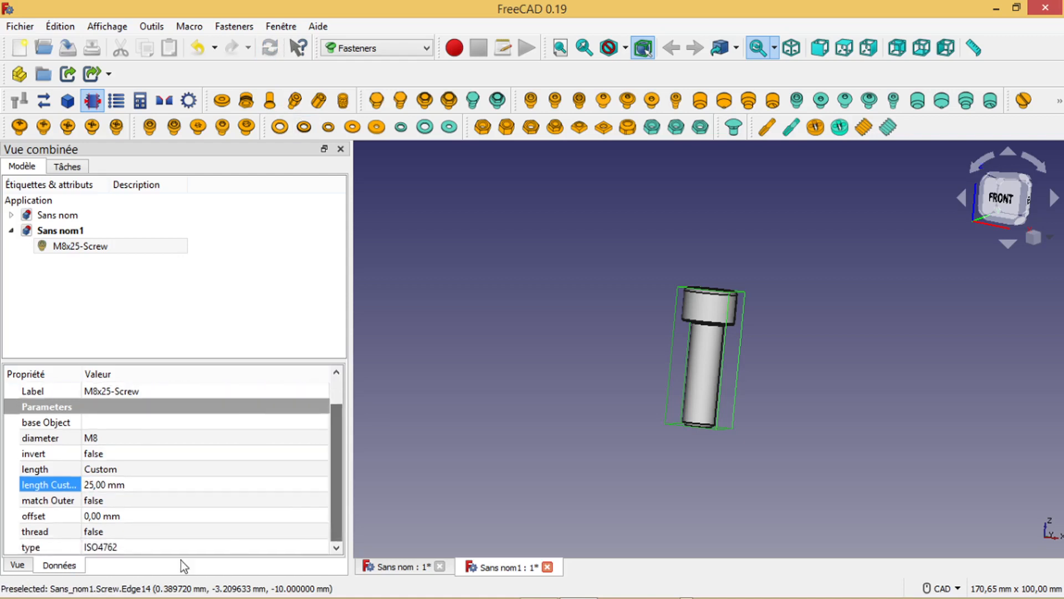
pyautogui.click(105, 532)
pyautogui.click(104, 533)
pyautogui.click(103, 557)
pyautogui.click(267, 52)
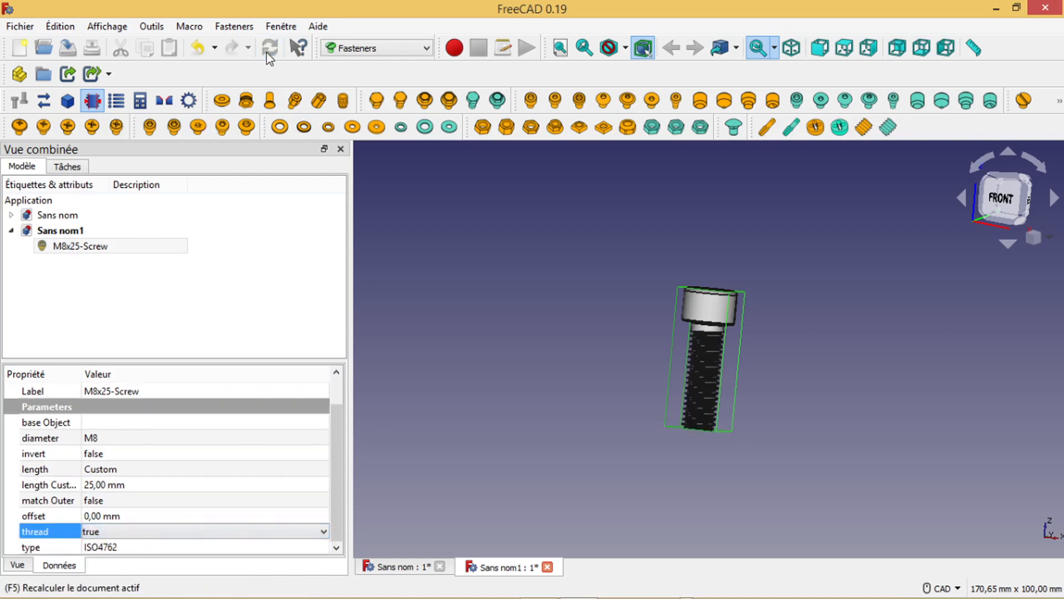
# Step: Switch to the Part workbench and add a cylinder primitive to the document with the M8x25 screw
pyautogui.moveTo(589, 363); pyautogui.dragTo(627, 393, button='middle')
pyautogui.click(1008, 204)
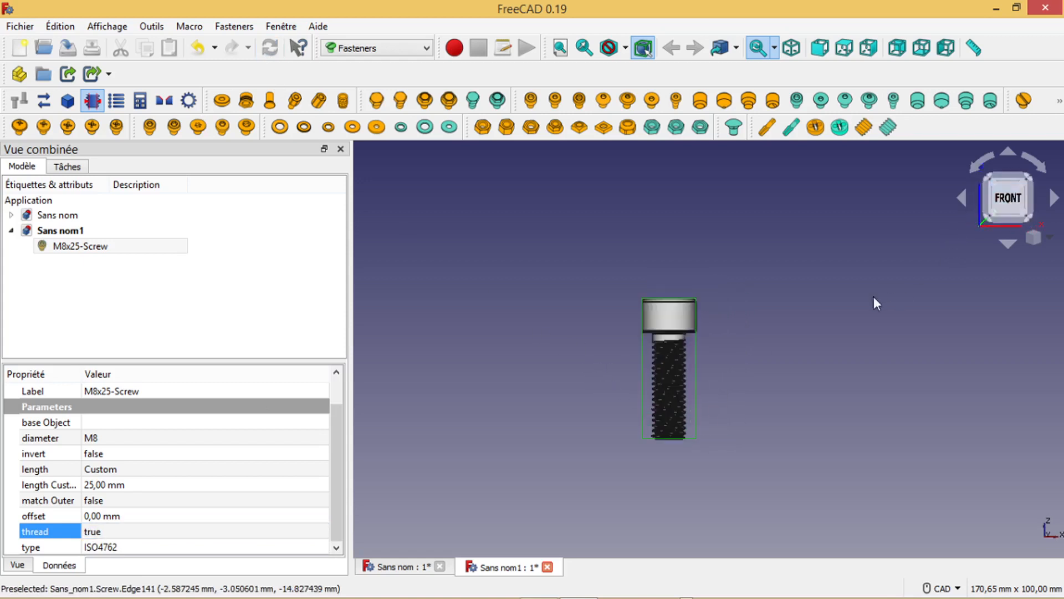
pyautogui.moveTo(813, 407); pyautogui.dragTo(825, 365, button='middle')
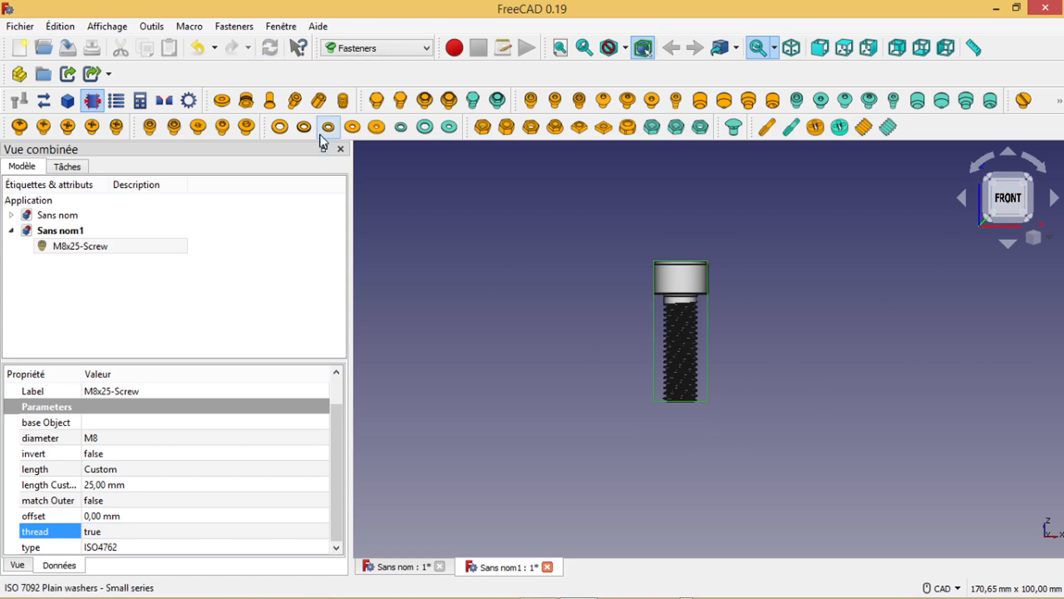
pyautogui.click(426, 50)
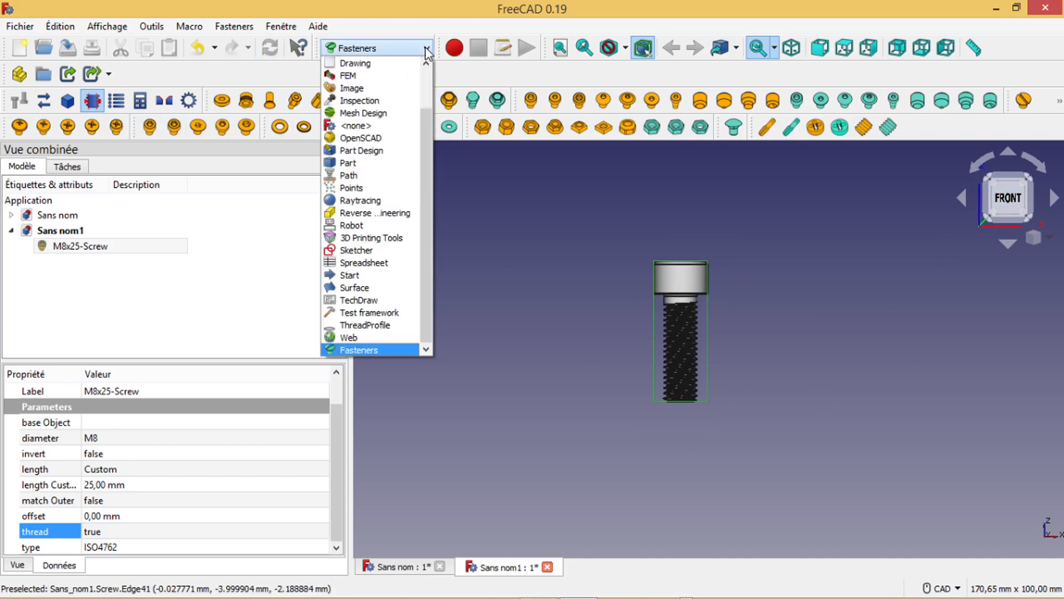
pyautogui.click(377, 159)
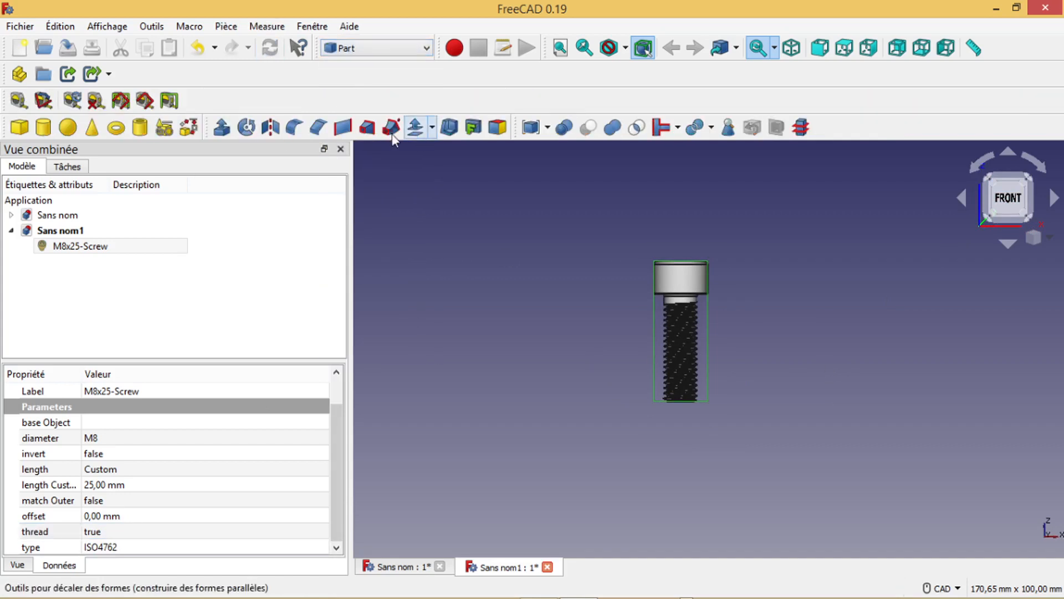
pyautogui.click(44, 127)
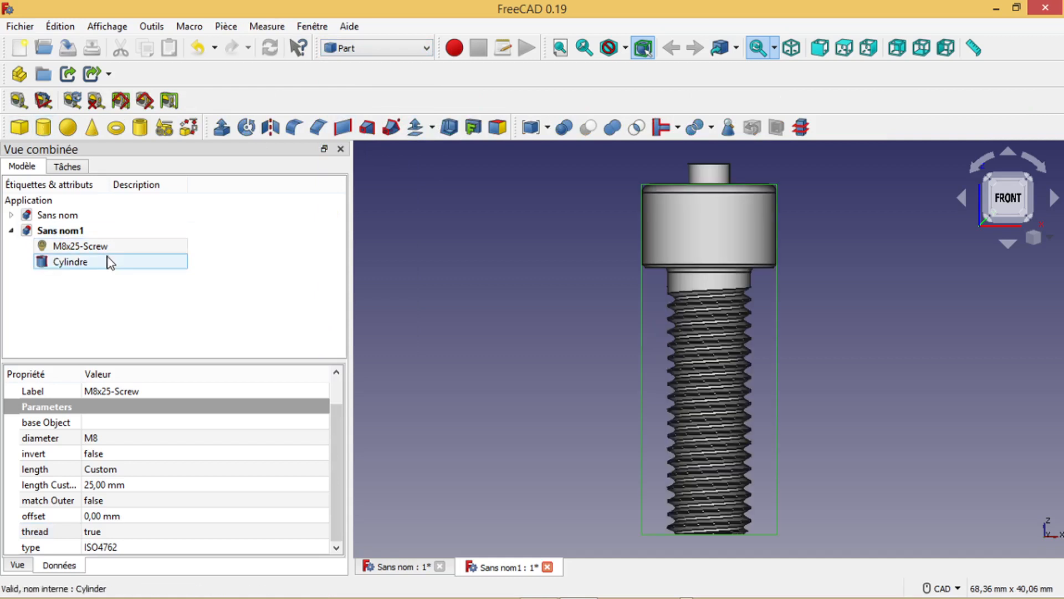
# Step: Enlarge the cylinder around the screw head, trying a 5 mm radius and settling on 10 mm
pyautogui.click(72, 264)
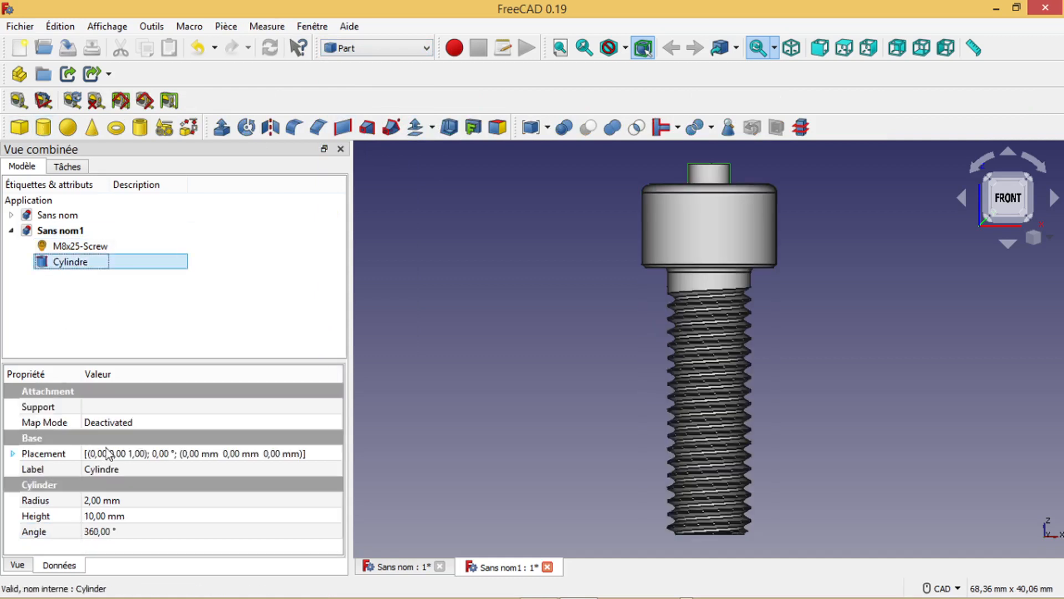
pyautogui.click(88, 500)
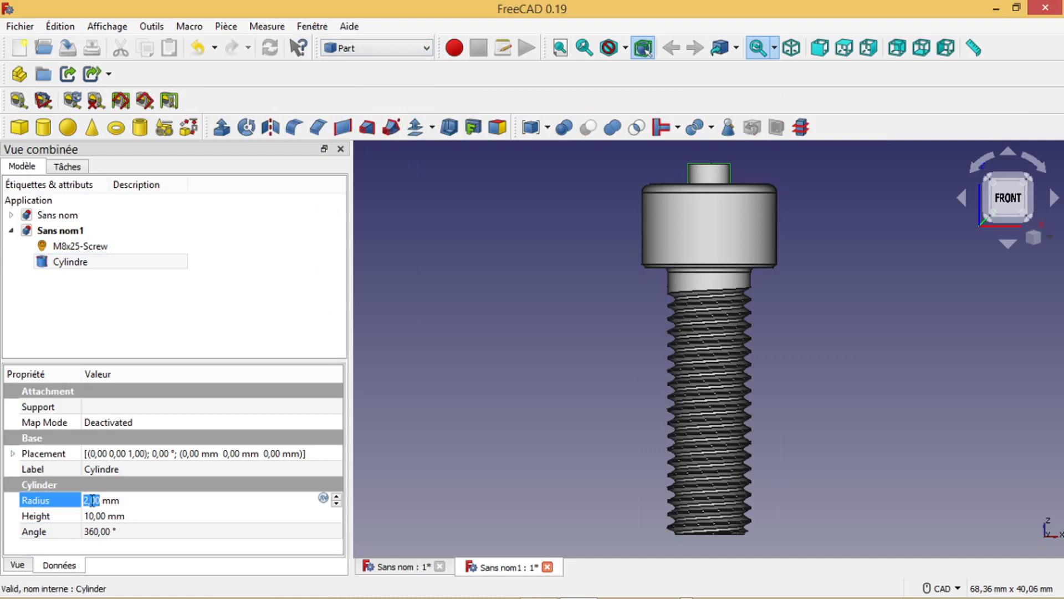
pyautogui.click(89, 500)
pyautogui.write('5')
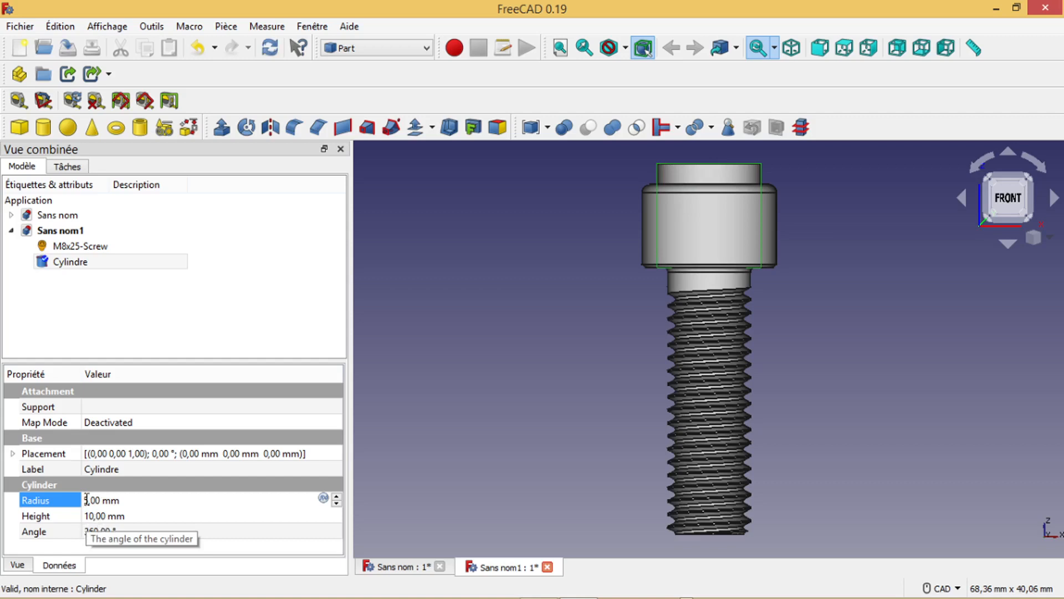
pyautogui.moveTo(87, 500); pyautogui.dragTo(81, 502)
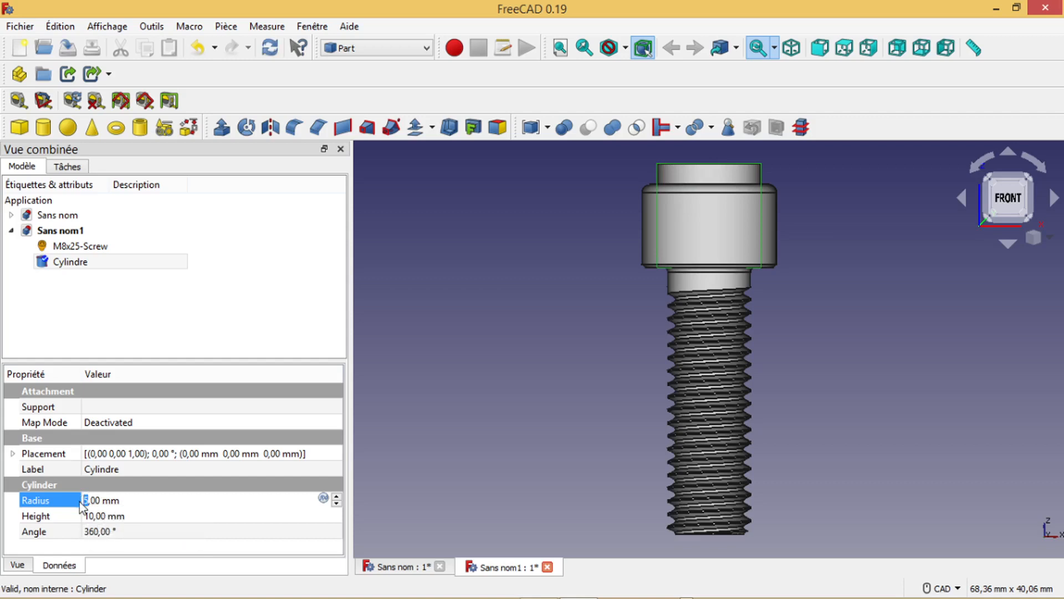
pyautogui.write('10')
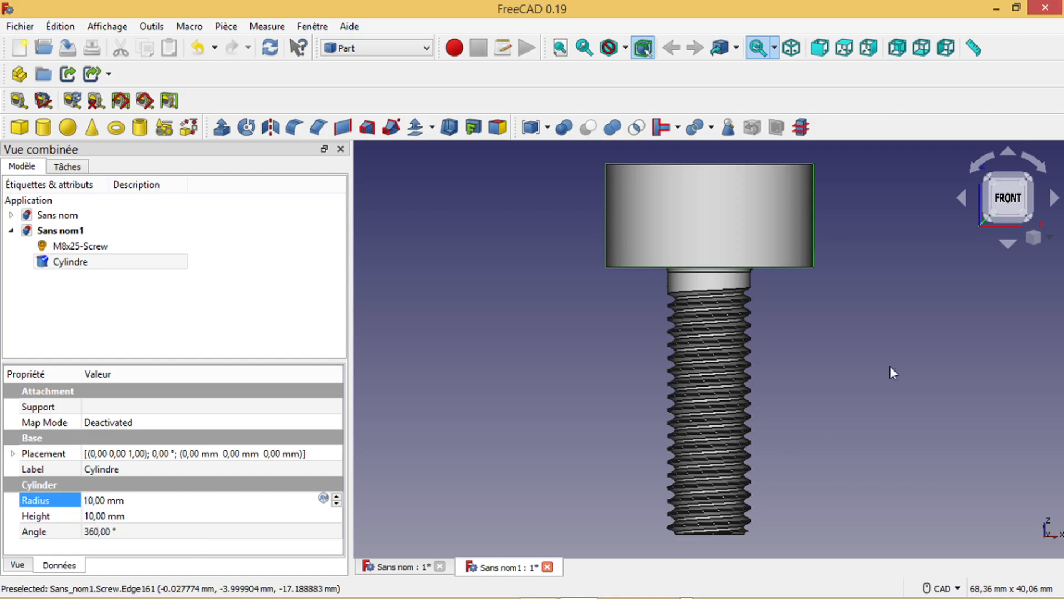
pyautogui.scroll(-2, 889, 366)
pyautogui.moveTo(868, 353); pyautogui.dragTo(827, 398, button='middle')
pyautogui.moveTo(810, 423)
pyautogui.mouseDown(button='middle')
pyautogui.moveTo(841, 423)
pyautogui.moveTo(815, 404)
pyautogui.mouseUp(button='middle')
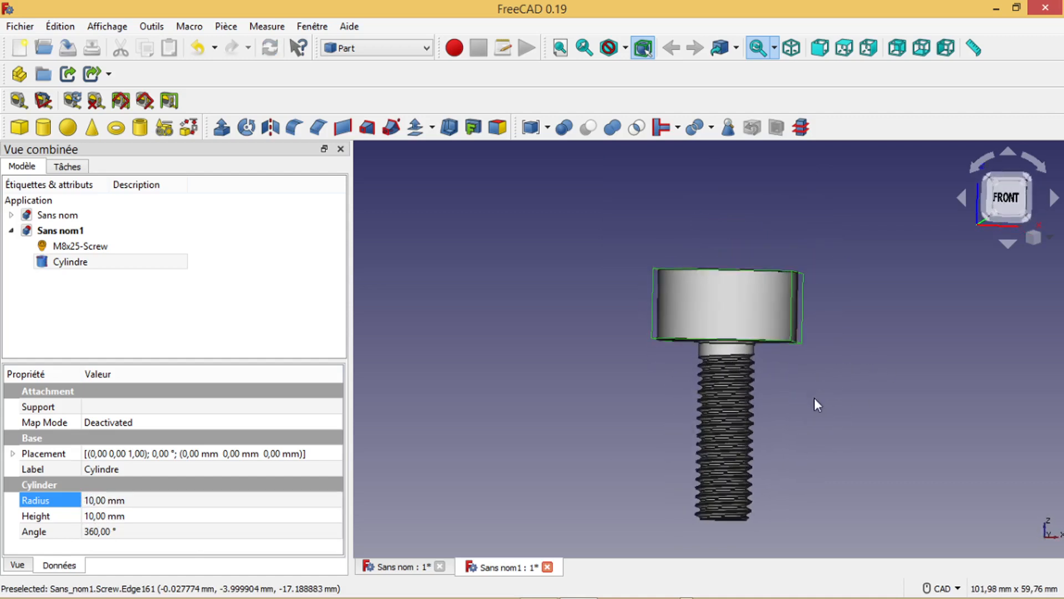
# Step: Add a second cylinder at the origin and set its height to 20 mm
pyautogui.click(42, 127)
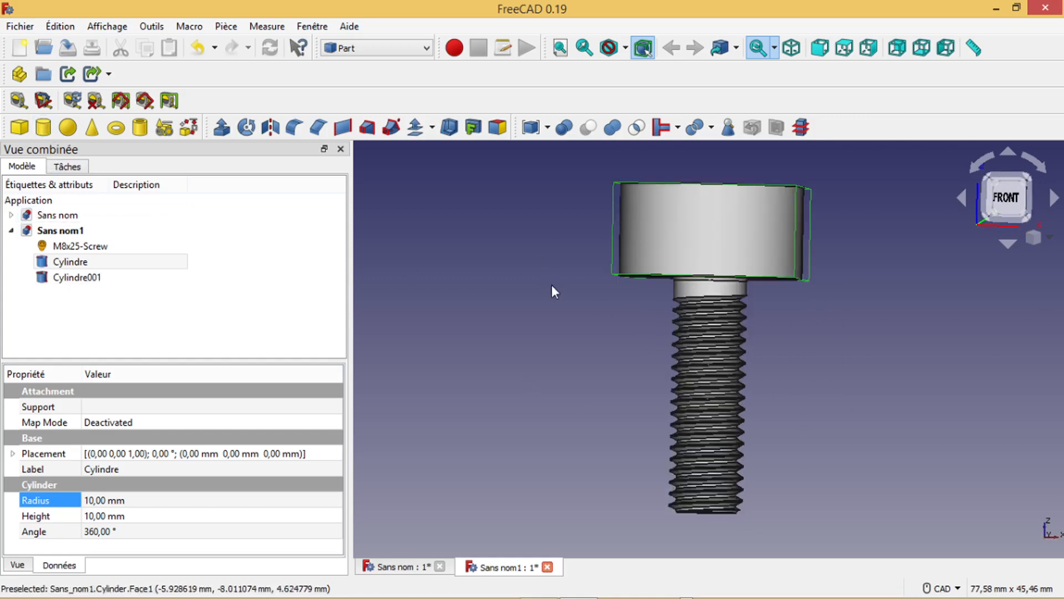
pyautogui.click(73, 277)
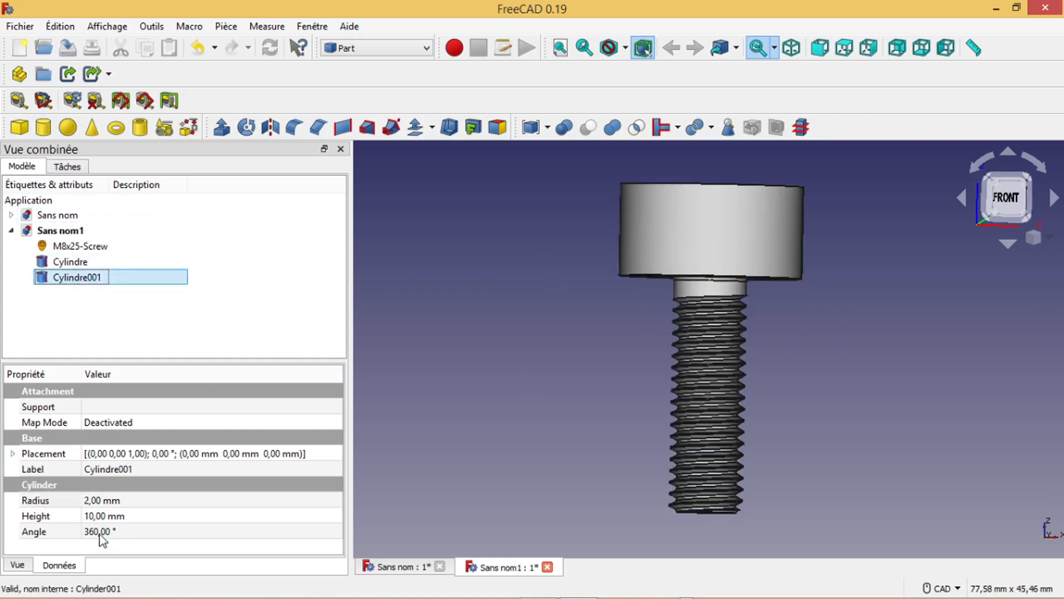
pyautogui.click(91, 520)
pyautogui.click(80, 516)
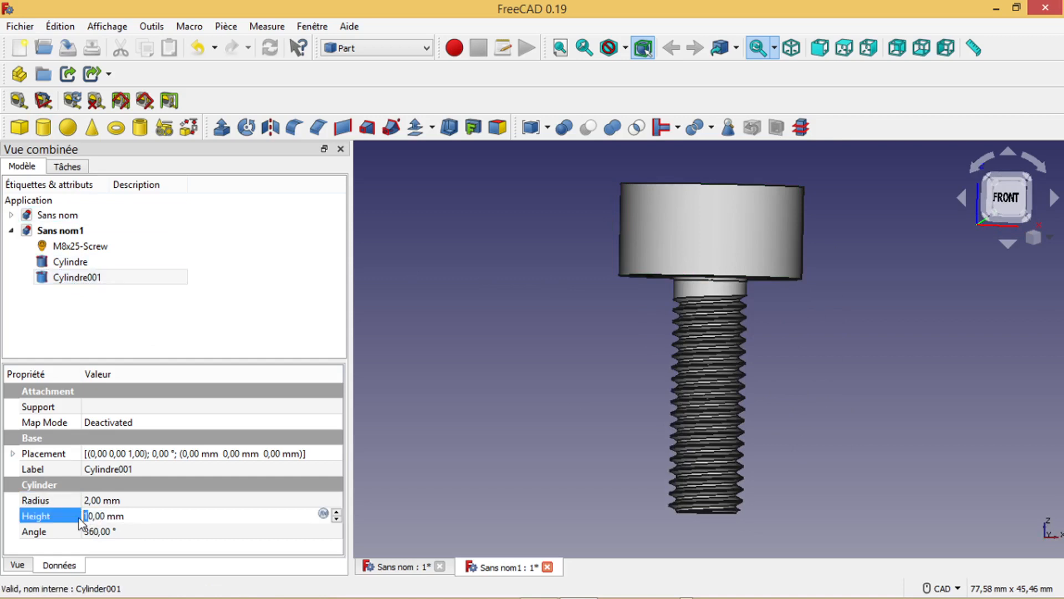
pyautogui.write('2')
pyautogui.scroll(-3, 443, 370)
pyautogui.moveTo(467, 368); pyautogui.dragTo(475, 377, button='middle')
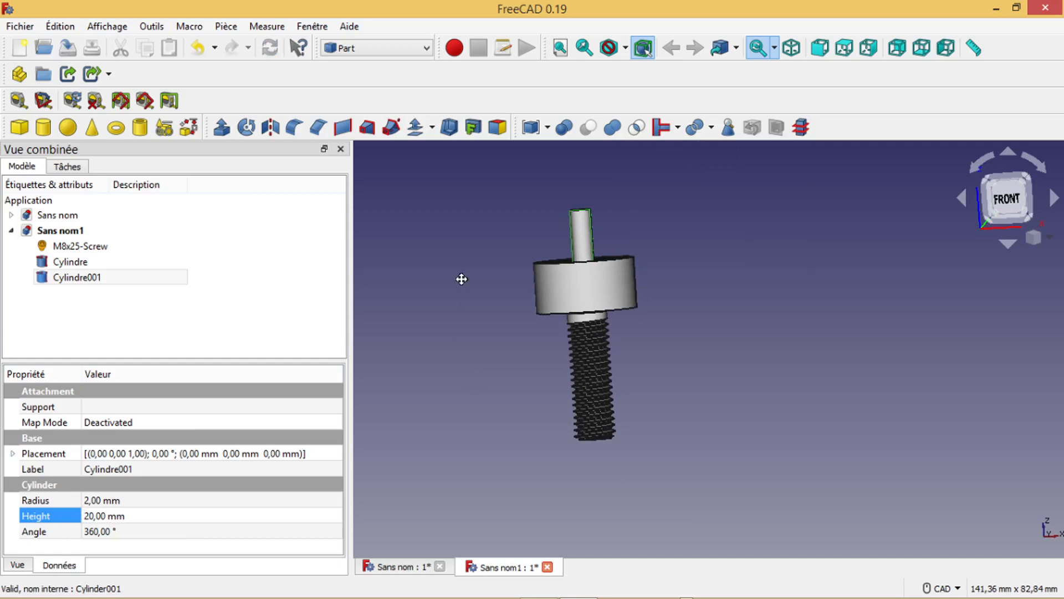
pyautogui.moveTo(462, 275); pyautogui.dragTo(463, 274, button='middle')
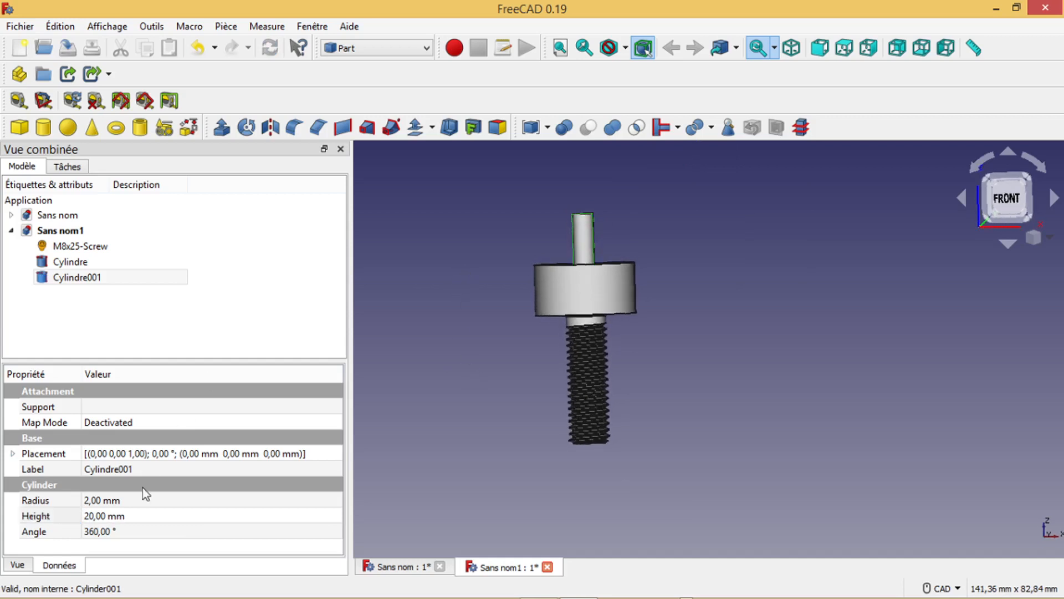
# Step: Set the second cylinder's radius to 1 mm and recompute the document
pyautogui.click(90, 507)
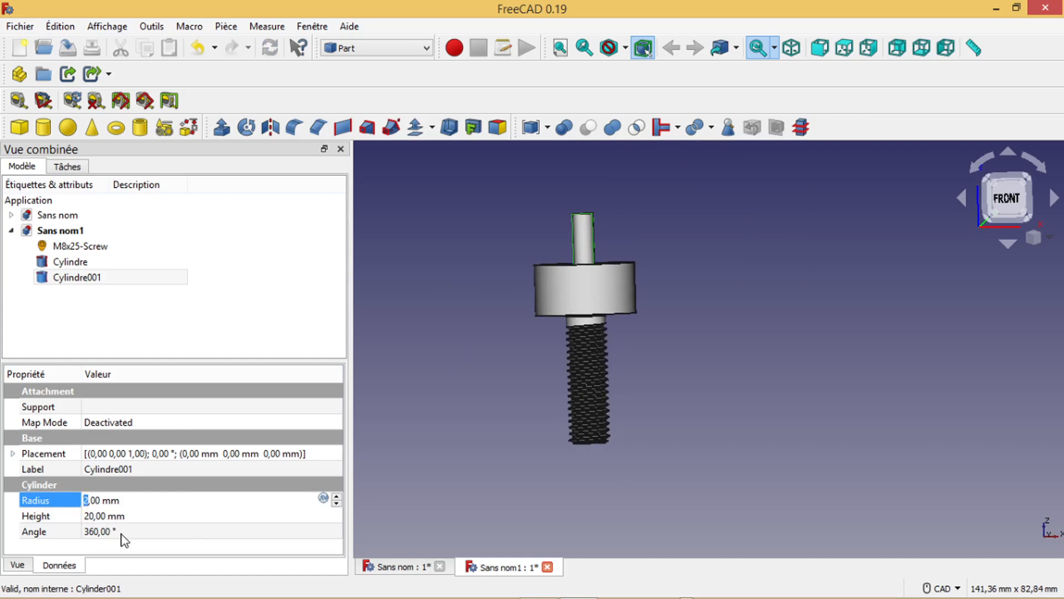
pyautogui.write('1')
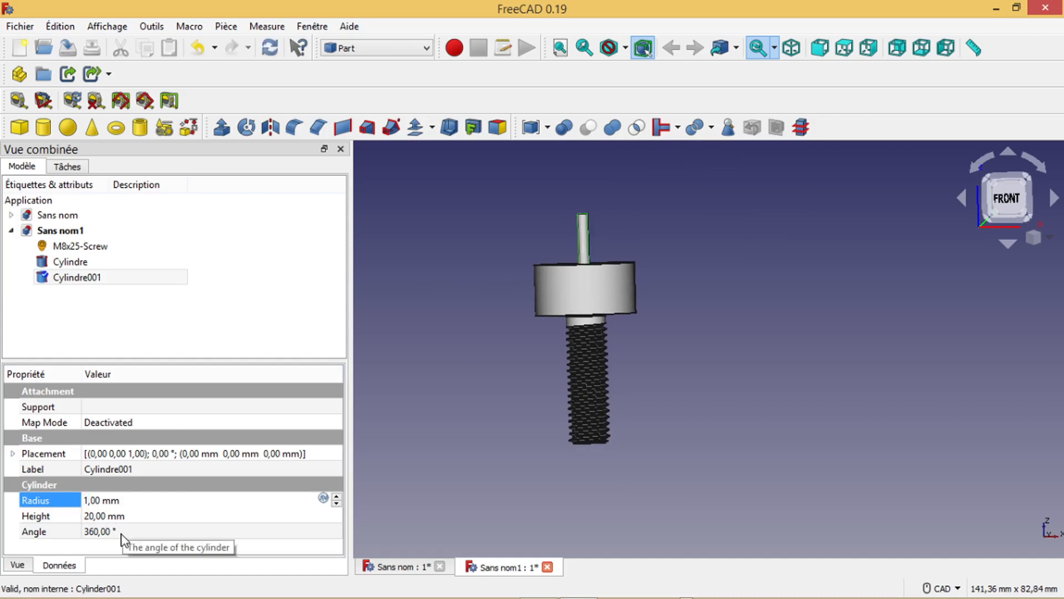
pyautogui.click(270, 47)
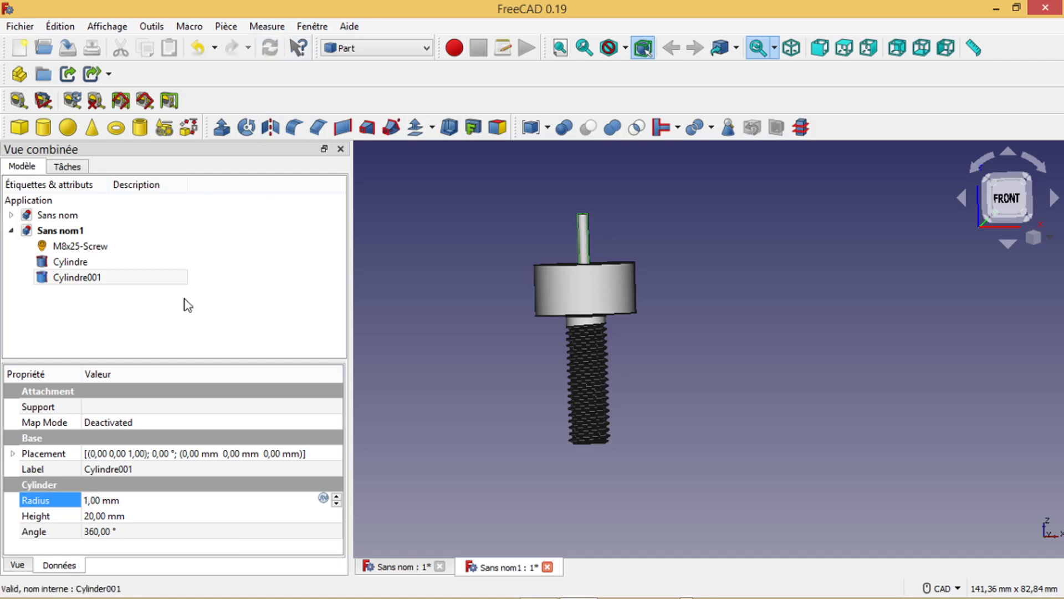
# Step: Transform the thin cylinder, moving it 10 mm along X onto the edge of the large cylinder
pyautogui.click(85, 280)
pyautogui.rightClick(83, 280)
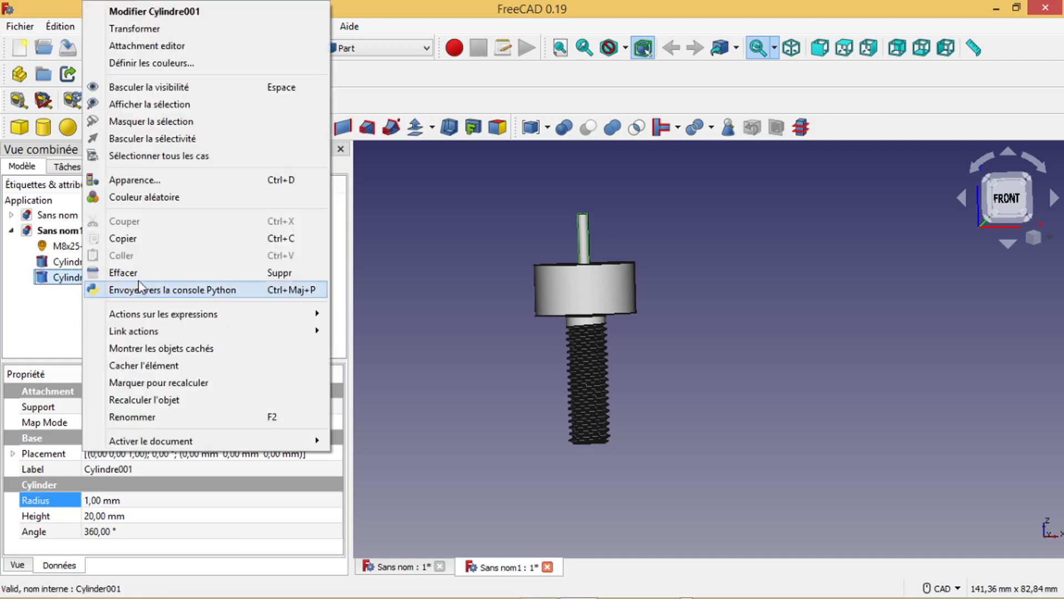
pyautogui.click(138, 29)
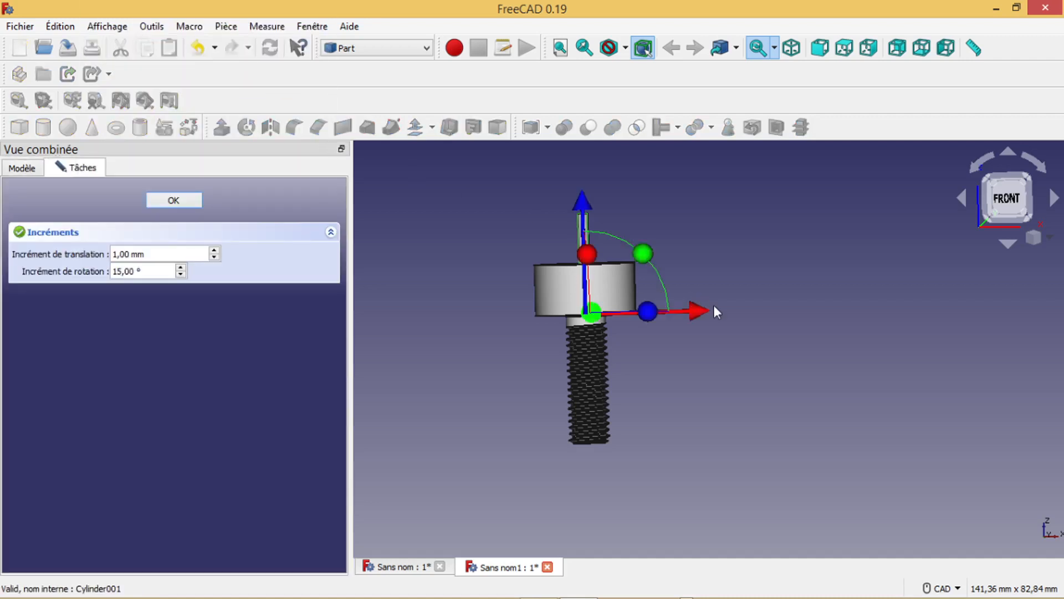
pyautogui.moveTo(697, 311); pyautogui.dragTo(742, 315)
pyautogui.scroll(5, 677, 324)
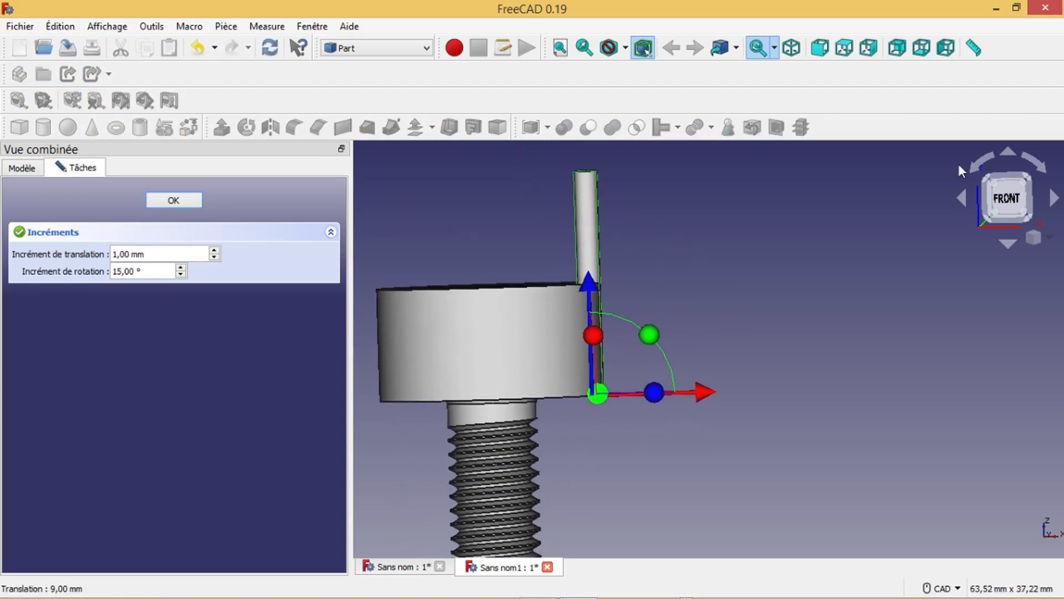
pyautogui.click(1011, 198)
pyautogui.moveTo(701, 392); pyautogui.dragTo(710, 396)
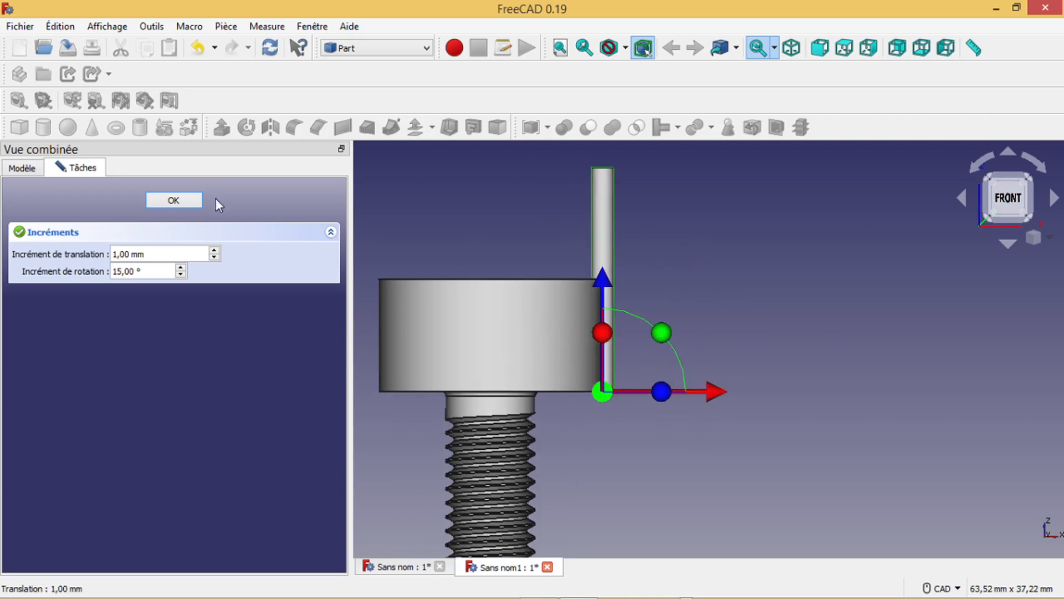
pyautogui.click(174, 200)
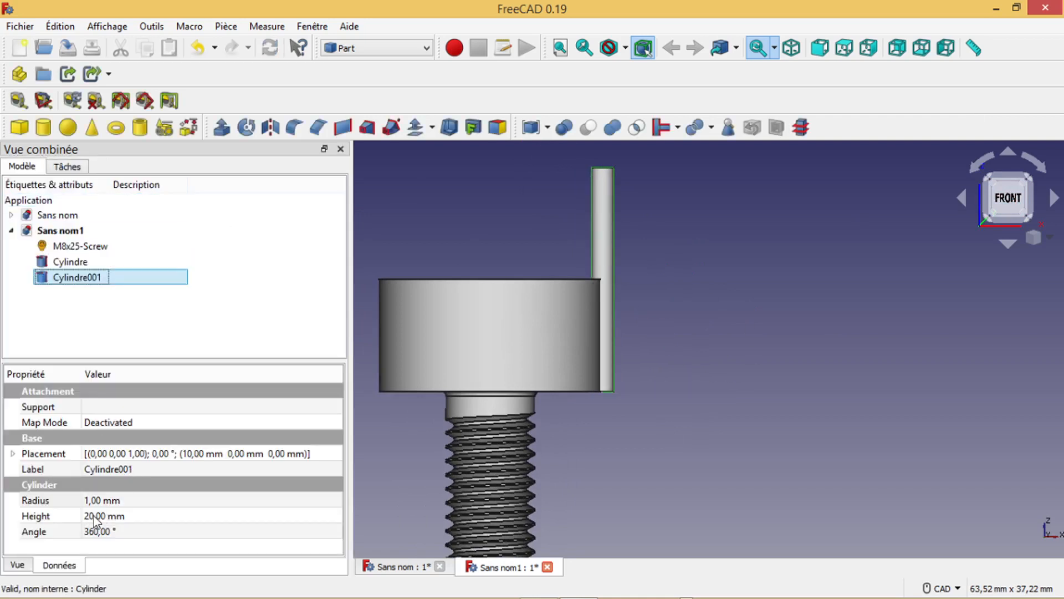
# Step: Set the thin cylinder's height to 10 mm and deselect it
pyautogui.click(92, 516)
pyautogui.click(91, 515)
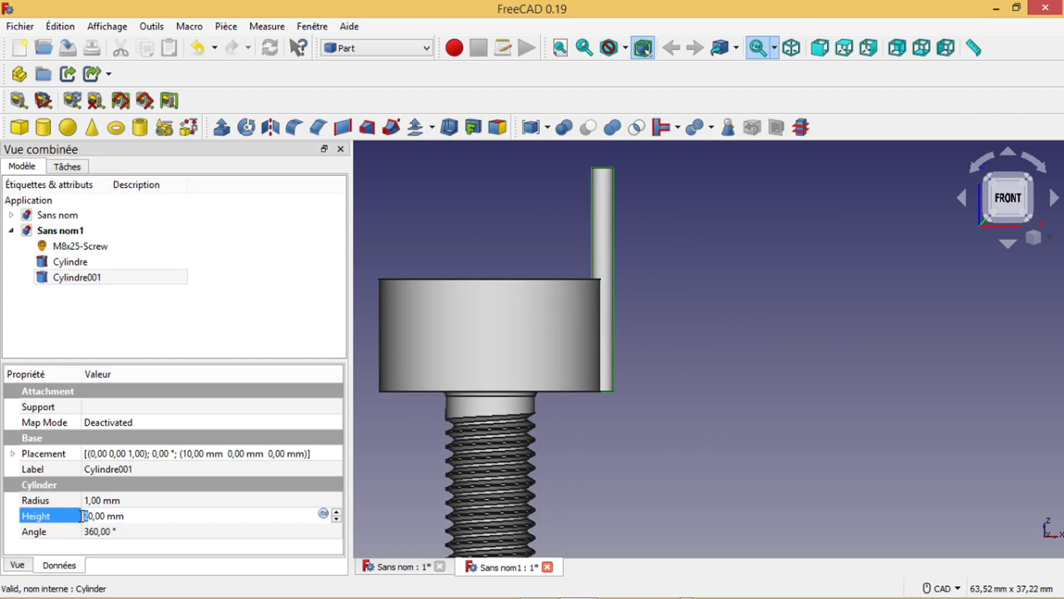
pyautogui.write('1')
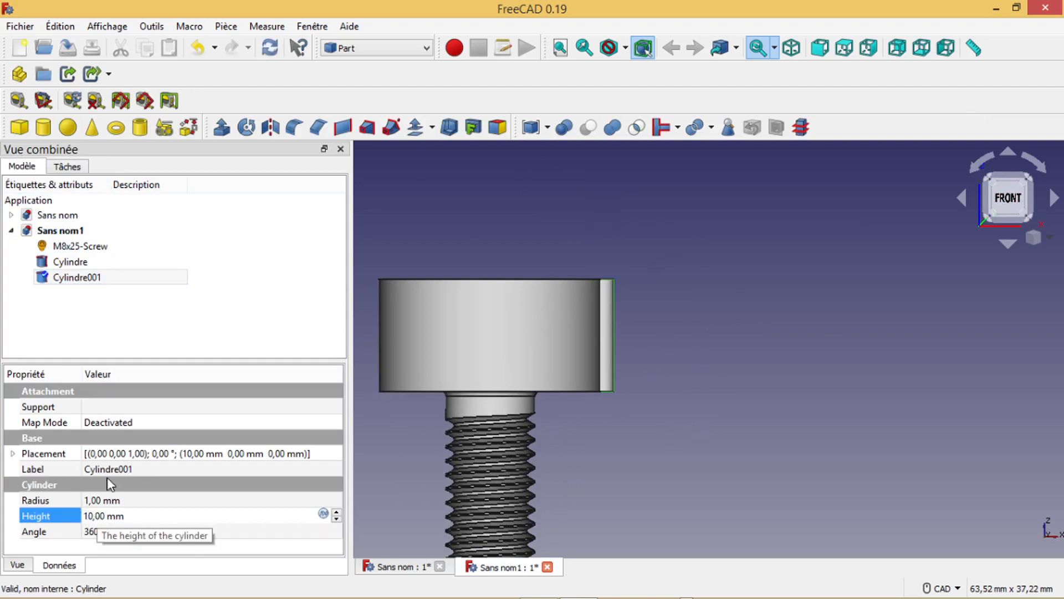
pyautogui.click(468, 224)
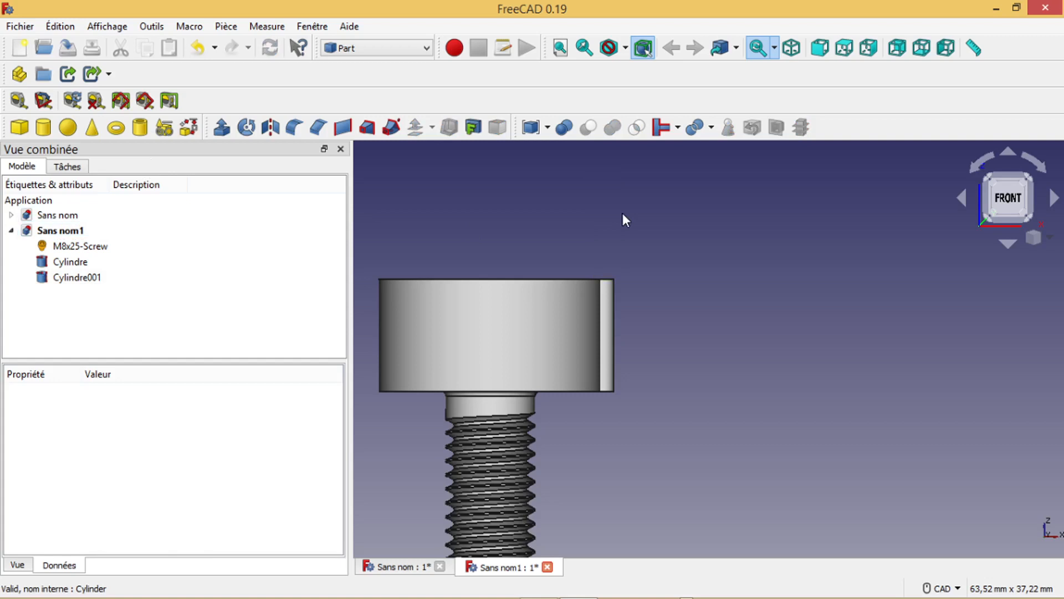
pyautogui.scroll(-3, 671, 260)
pyautogui.moveTo(650, 339); pyautogui.dragTo(685, 357, button='middle')
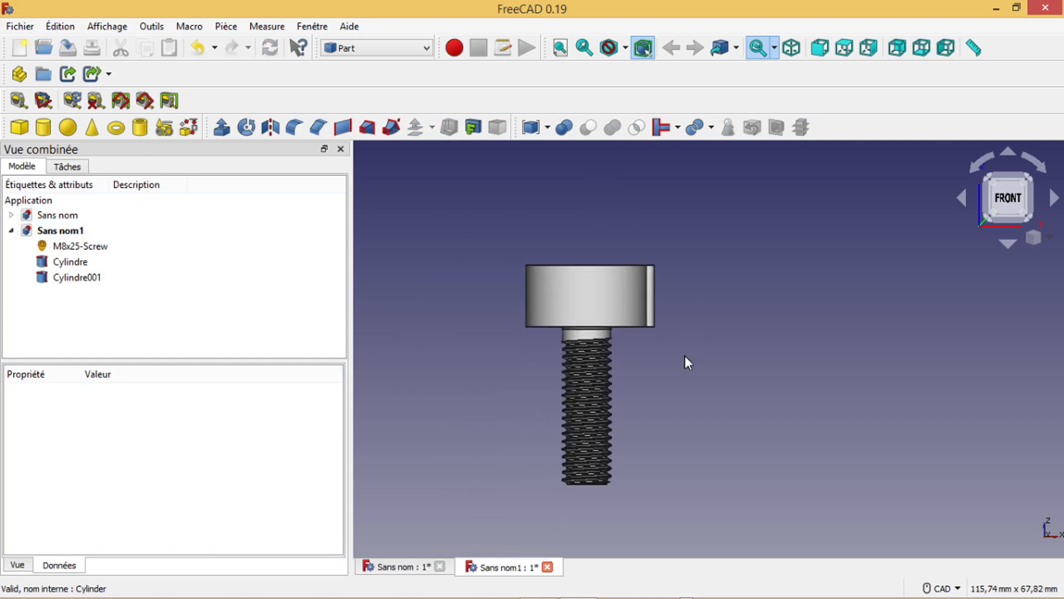
# Step: Switch to the Draft workbench and create an orthogonal array of the thin cylinder with 2 × 2 × 1 elements and 100 mm X and Y intervals
pyautogui.click(83, 279)
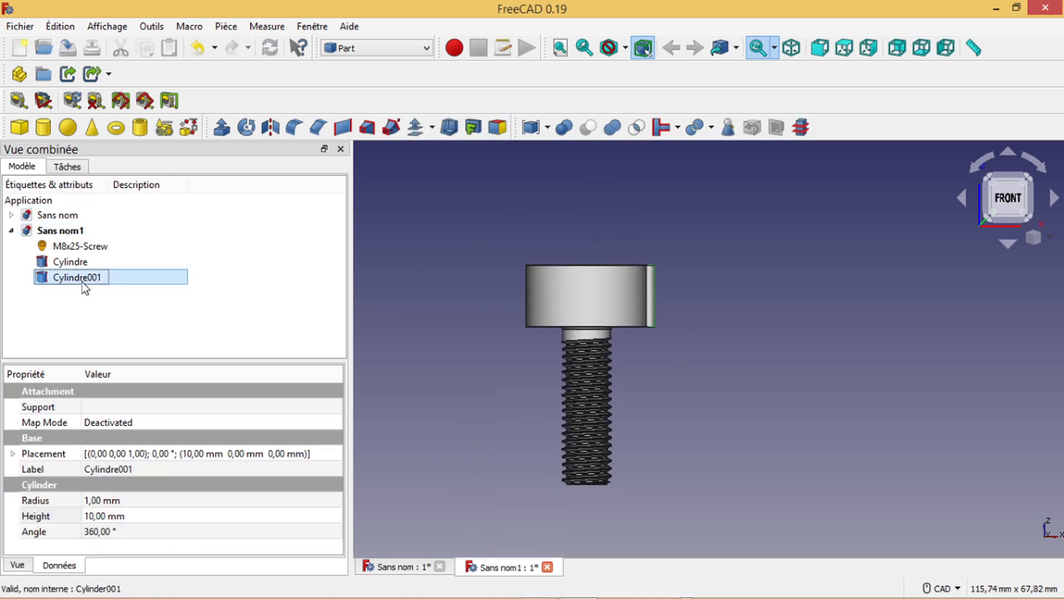
pyautogui.click(424, 48)
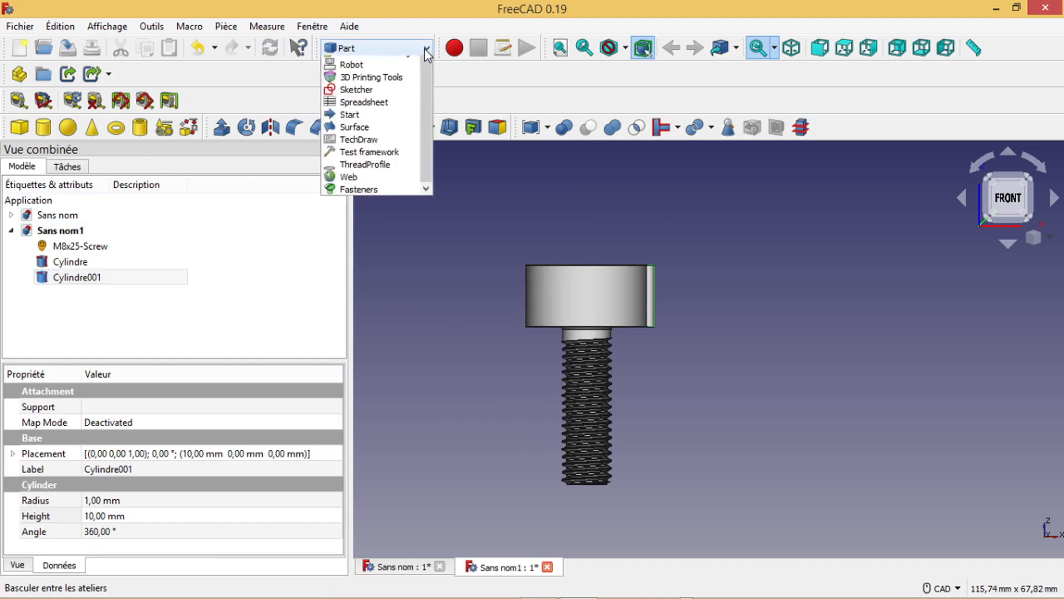
pyautogui.moveTo(427, 142); pyautogui.dragTo(430, 91)
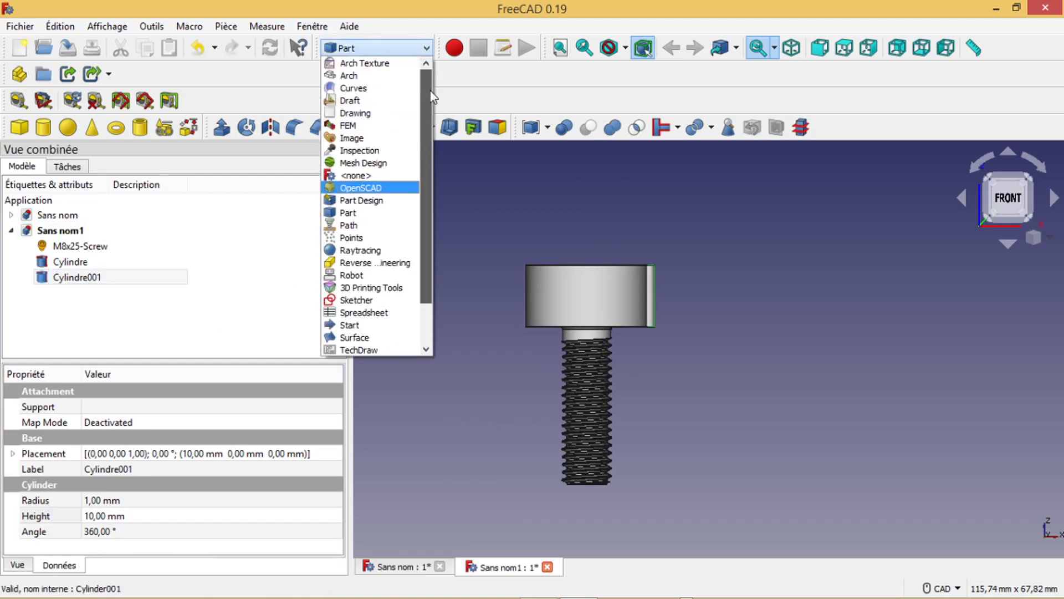
pyautogui.click(349, 100)
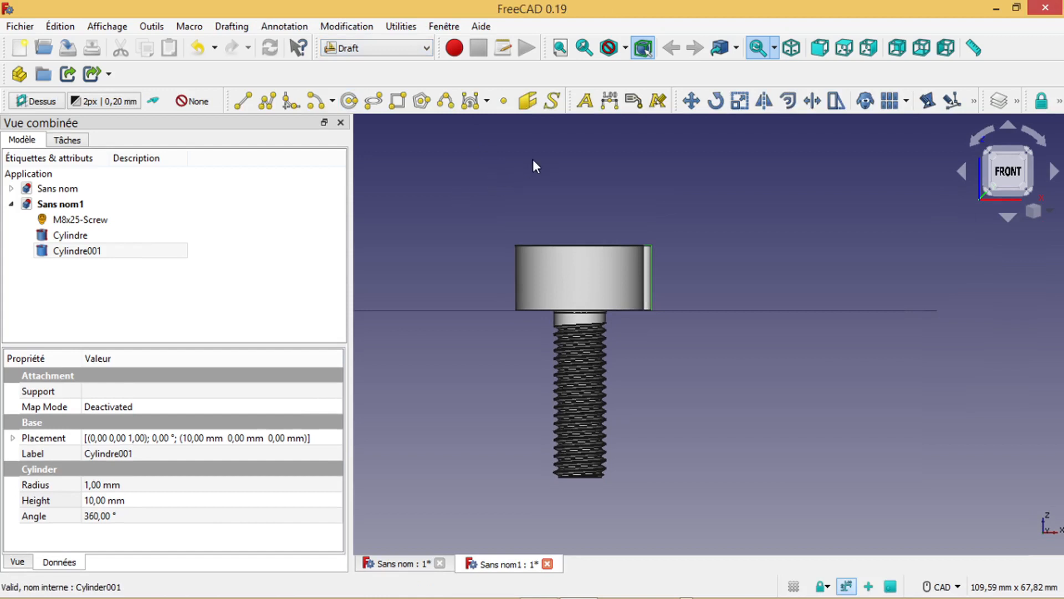
pyautogui.click(891, 102)
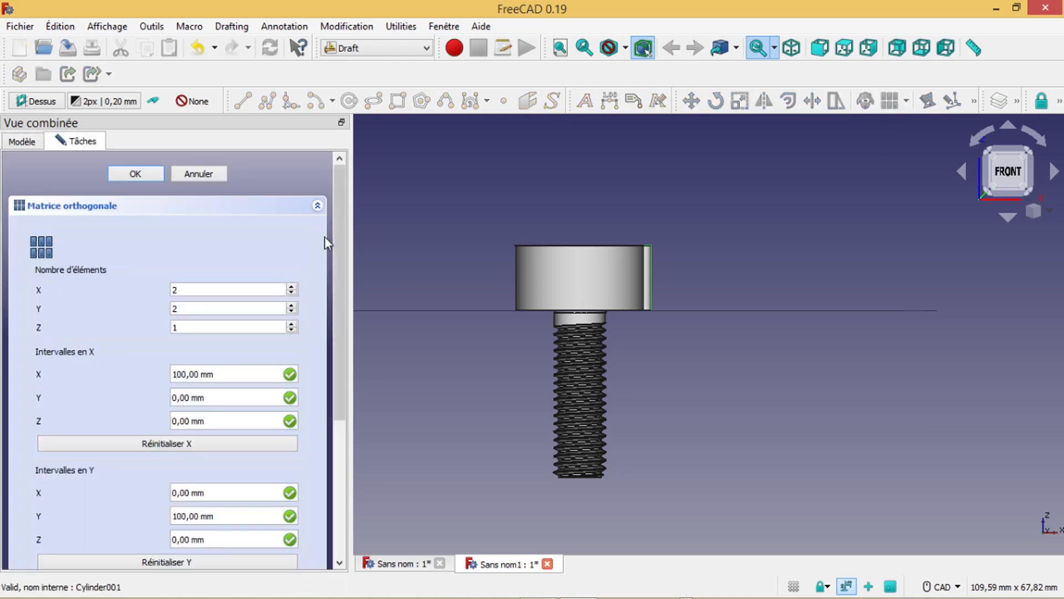
pyautogui.click(136, 174)
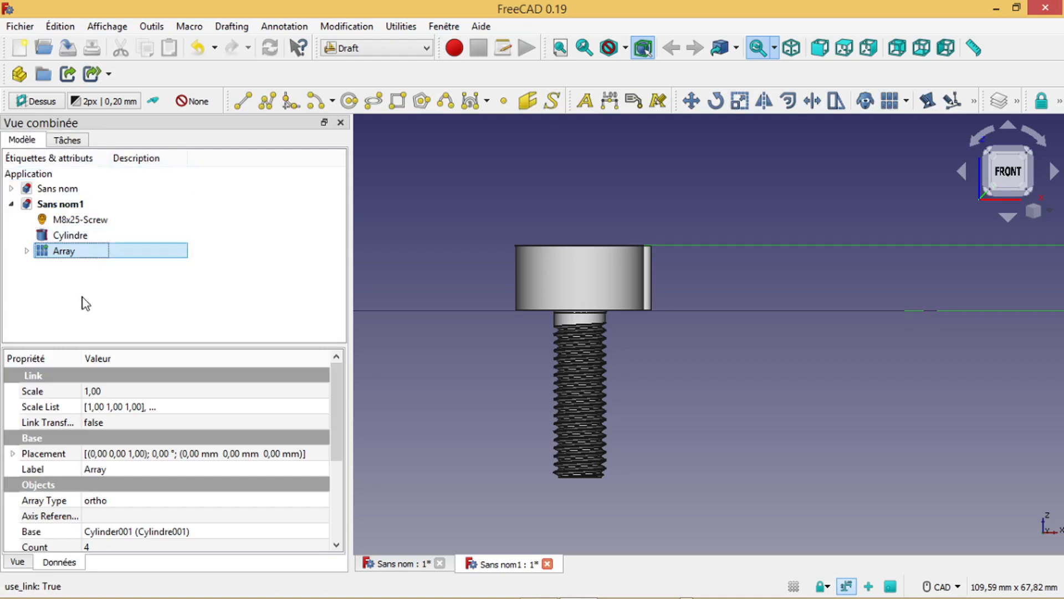
# Step: Change the thin cylinder array's type from orthogonal to polar
pyautogui.click(96, 469)
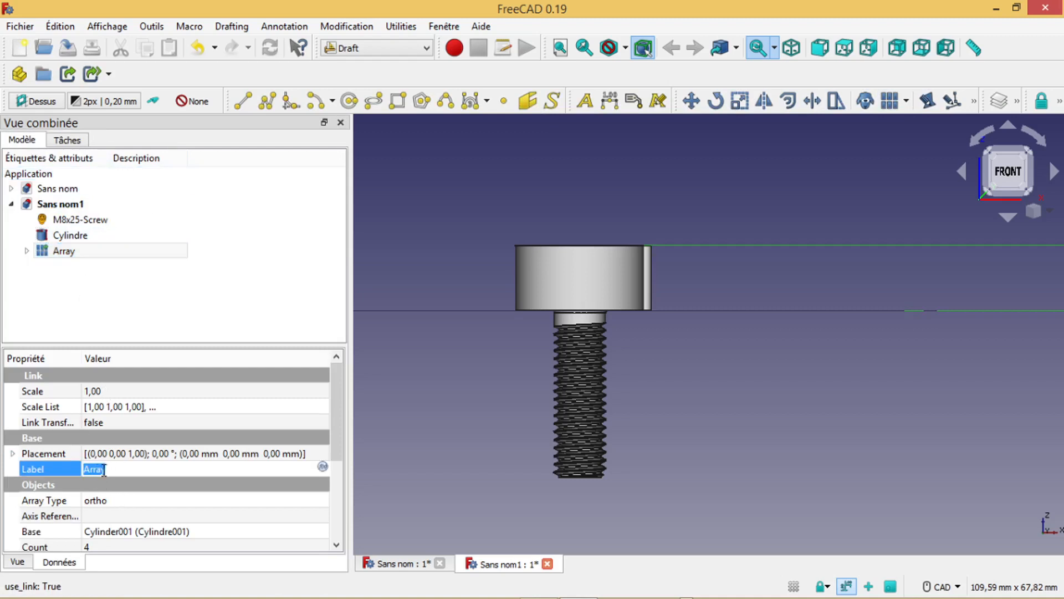
pyautogui.click(102, 502)
pyautogui.click(104, 502)
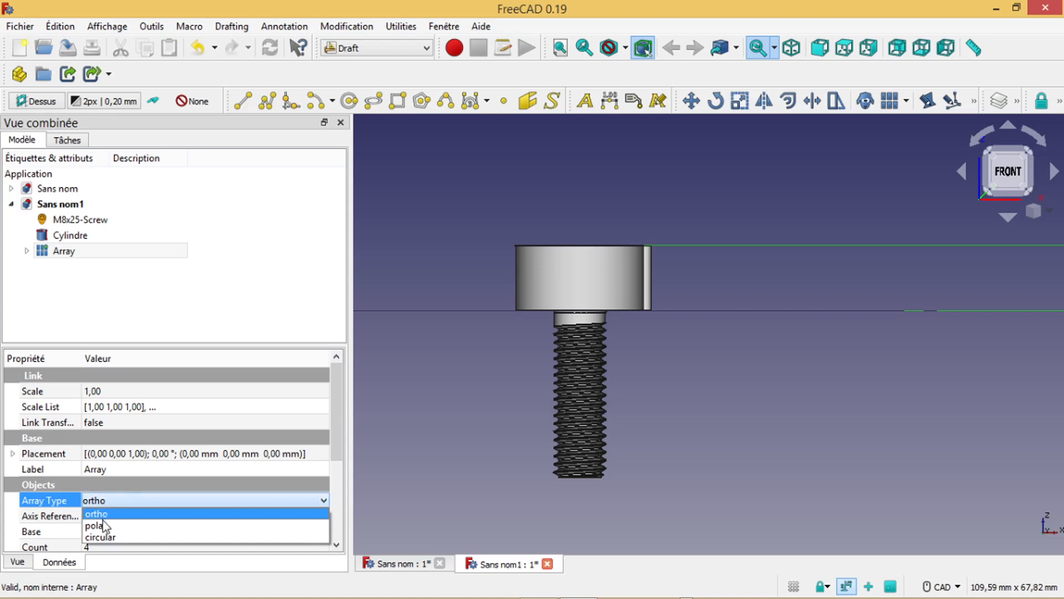
pyautogui.click(103, 526)
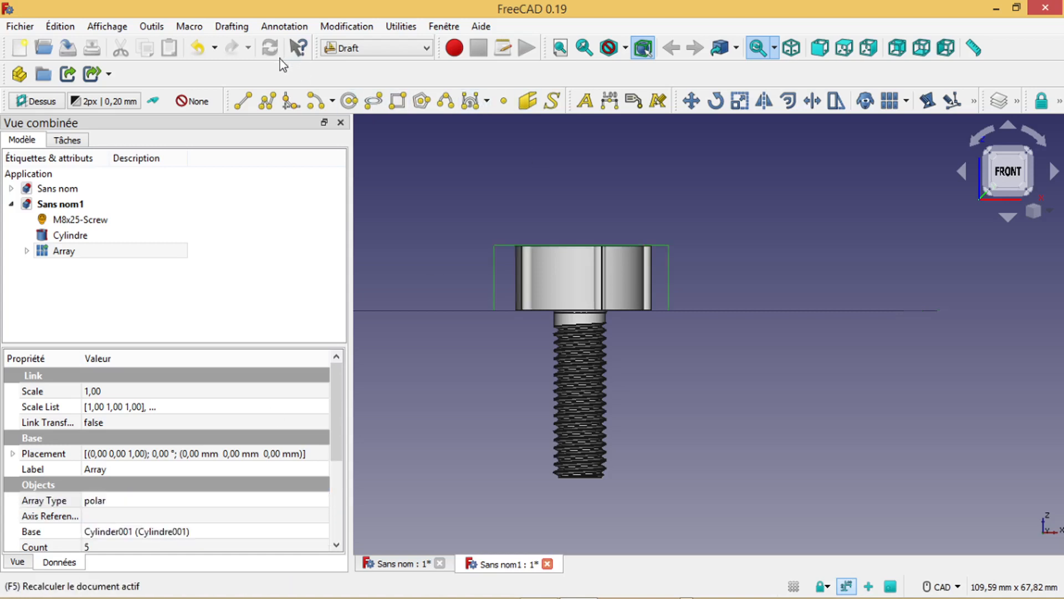
# Step: Set the polar array's number of elements to 20 so the small cylinders surround the head
pyautogui.scroll(-2, 650, 271)
pyautogui.moveTo(647, 364); pyautogui.dragTo(676, 322, button='middle')
pyautogui.moveTo(338, 414); pyautogui.dragTo(343, 484)
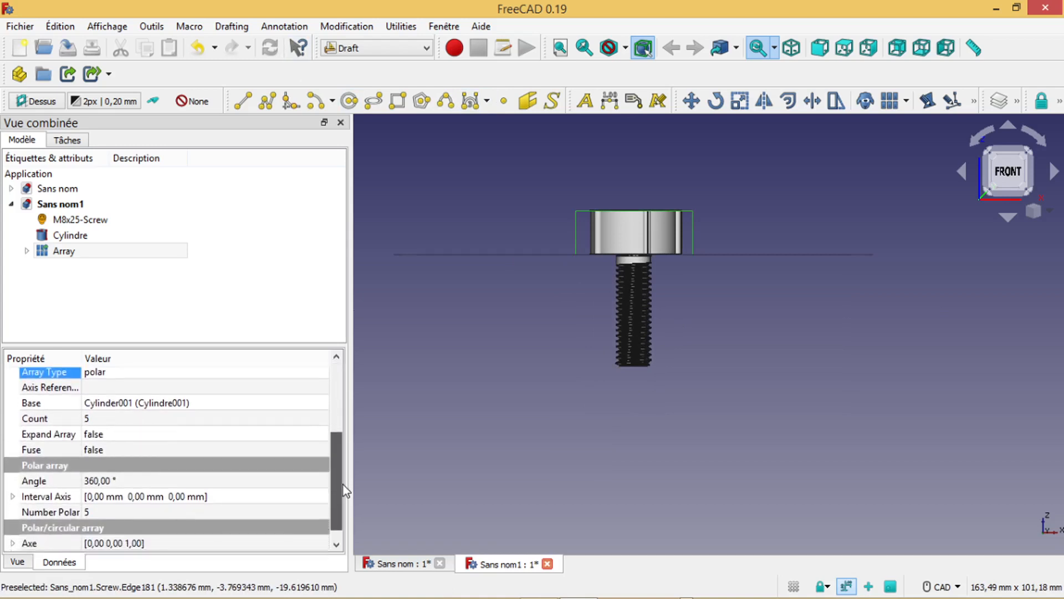
pyautogui.click(93, 512)
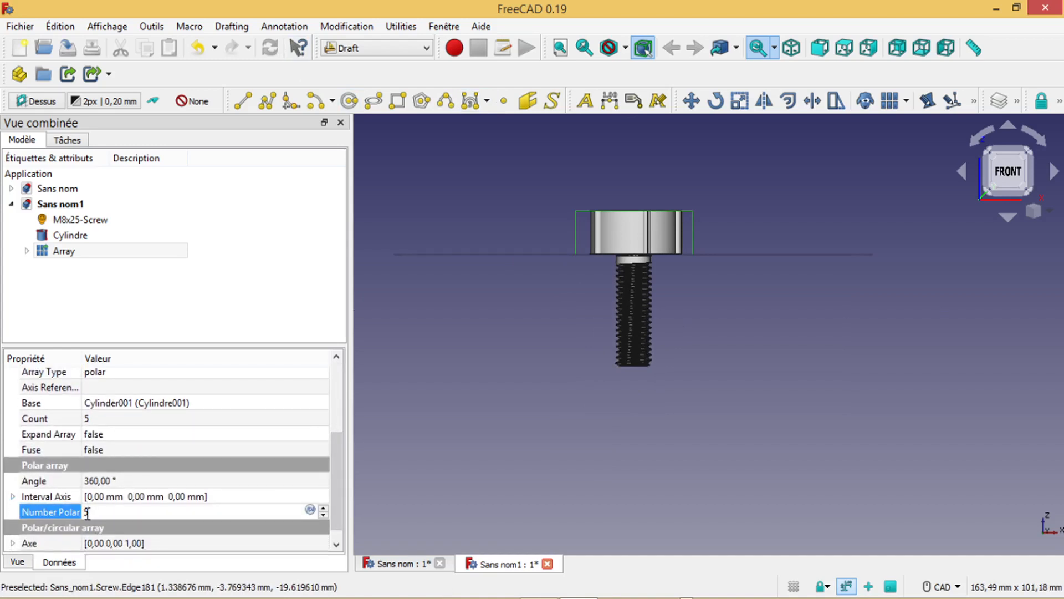
pyautogui.write('20')
pyautogui.press('Return')
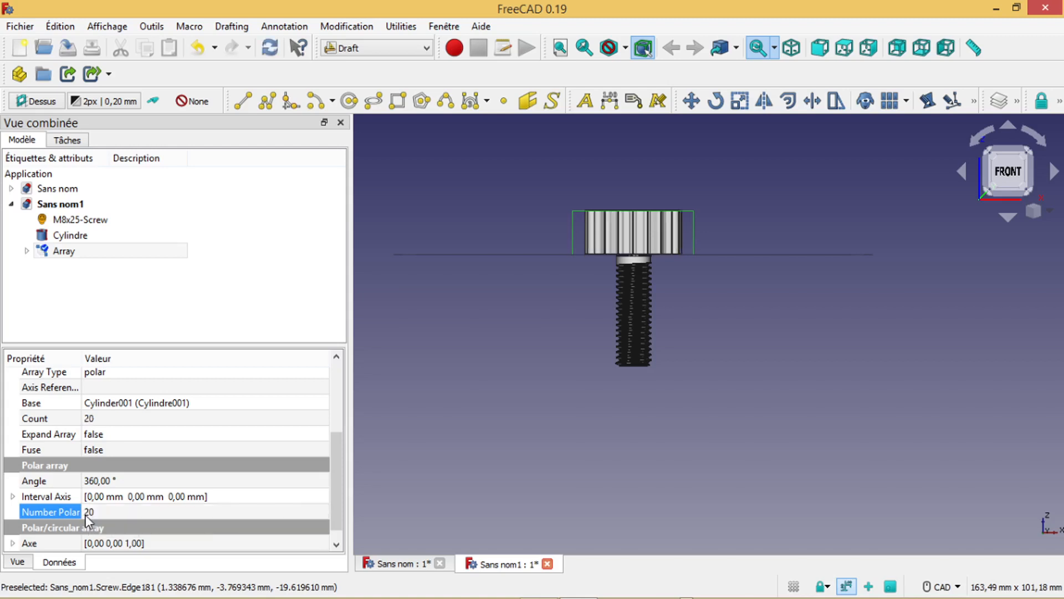
pyautogui.moveTo(687, 183); pyautogui.dragTo(611, 278, button='middle')
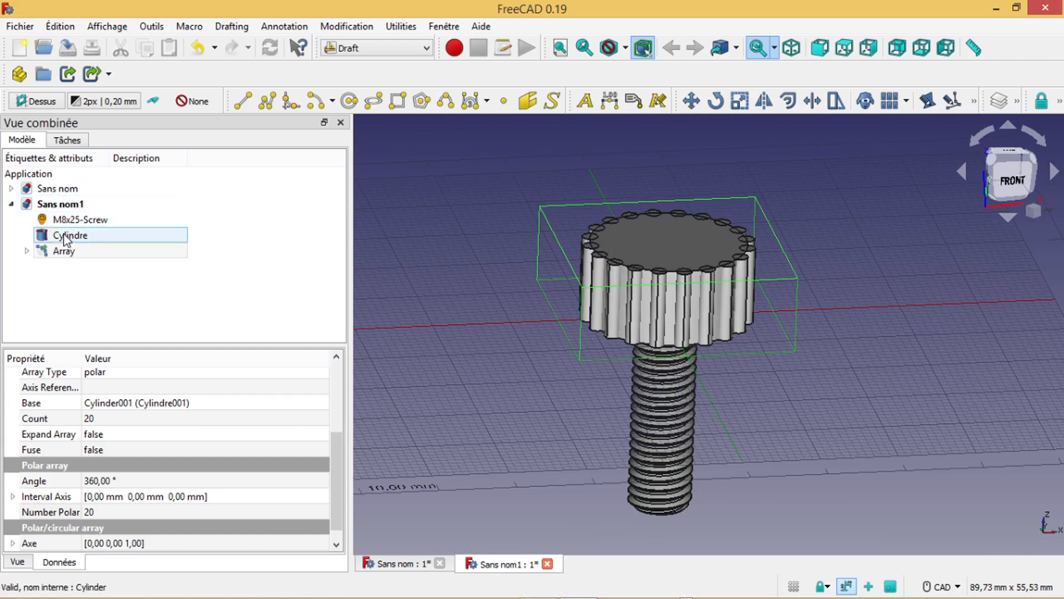
# Step: Switch to the Part workbench and fuse the M8x25 screw with the large head cylinder using Union
pyautogui.click(75, 219)
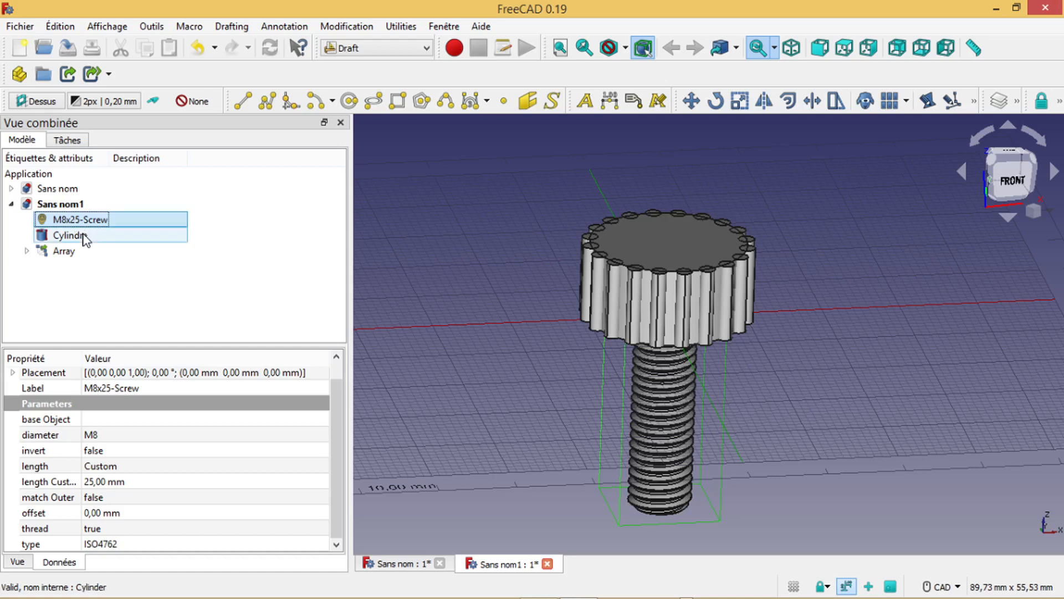
pyautogui.keyDown('ctrl'); pyautogui.click(80, 239); pyautogui.keyUp('ctrl')
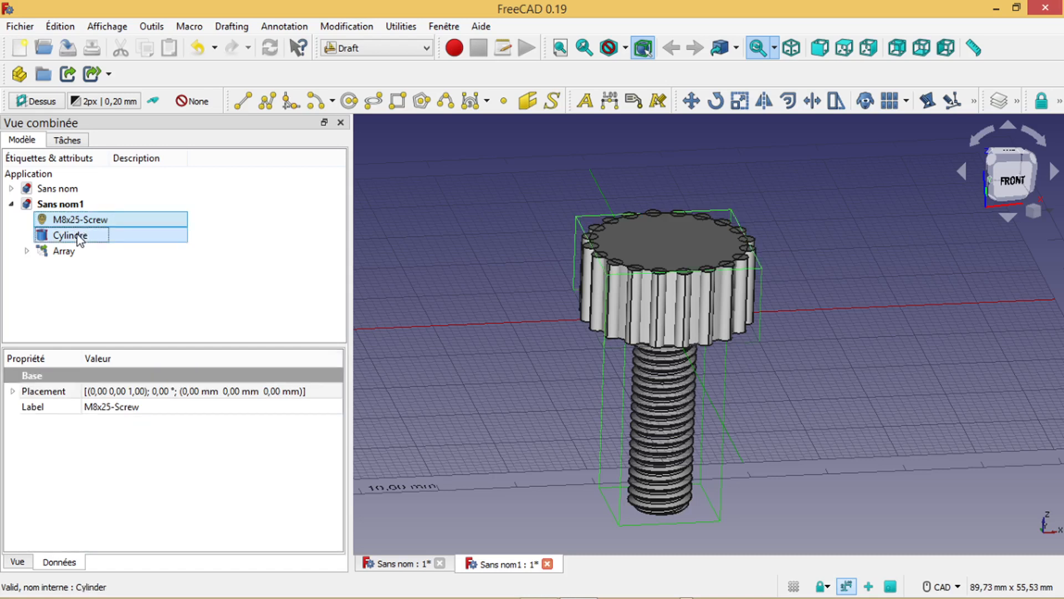
pyautogui.click(426, 49)
pyautogui.click(349, 212)
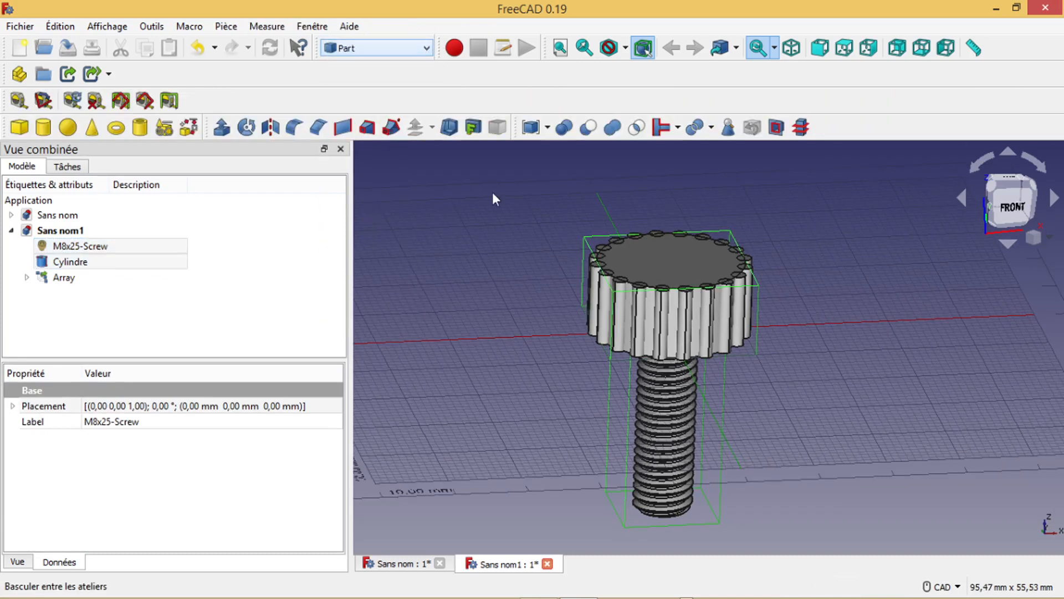
pyautogui.click(610, 127)
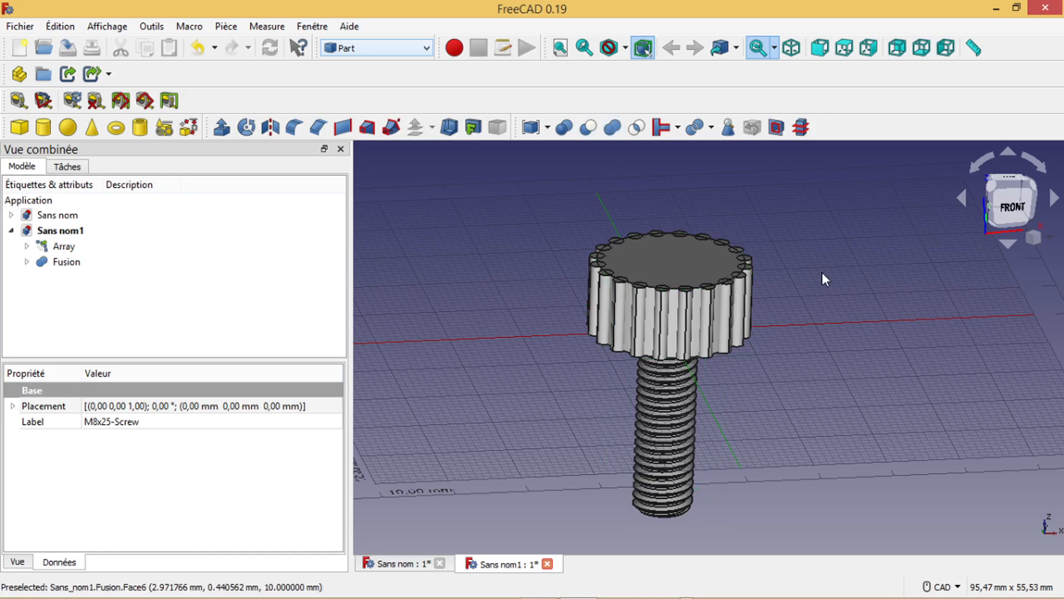
# Step: Subtract the polar array of thin cylinders from the fused screw and head with a Boolean Cut
pyautogui.click(72, 264)
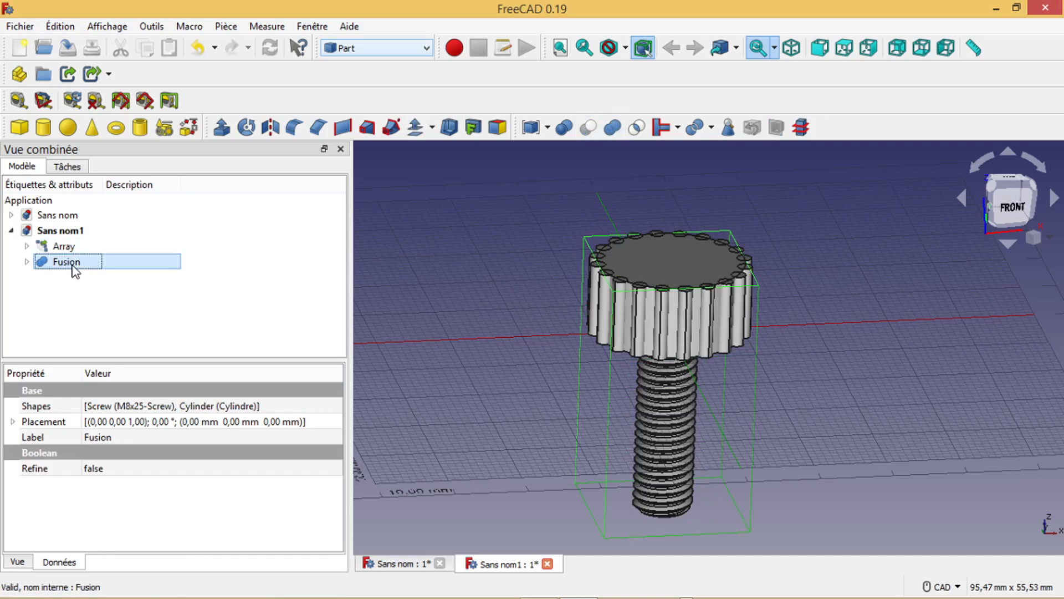
pyautogui.keyDown('ctrl'); pyautogui.click(62, 247); pyautogui.keyUp('ctrl')
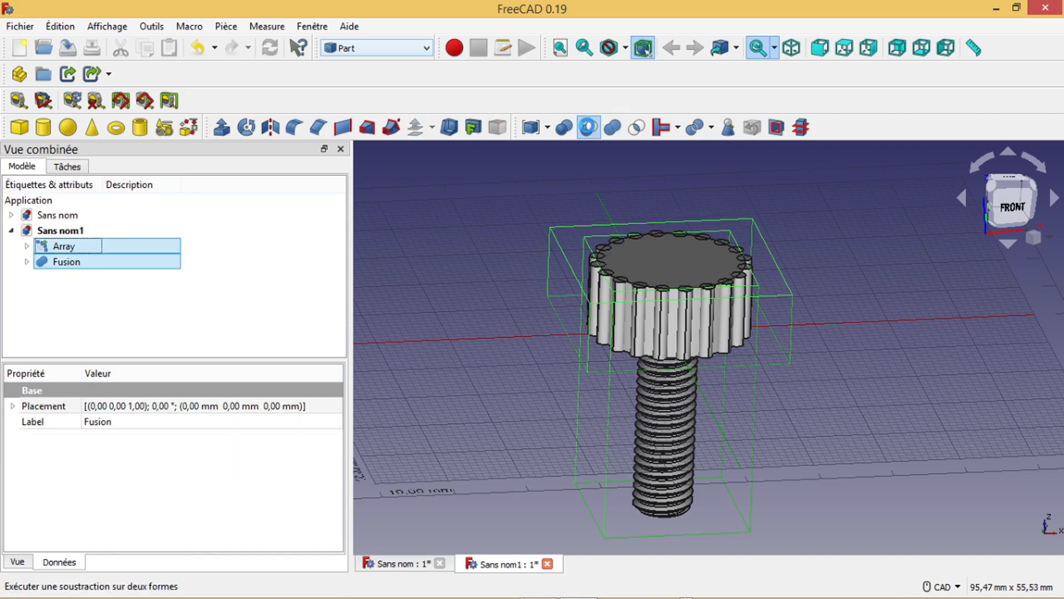
pyautogui.click(588, 127)
pyautogui.moveTo(795, 195); pyautogui.dragTo(831, 314, button='middle')
# Step: Start exporting the Cut object and choose the folder named only with A's inside Documents > AAAAA-freecad as the destination
pyautogui.click(60, 247)
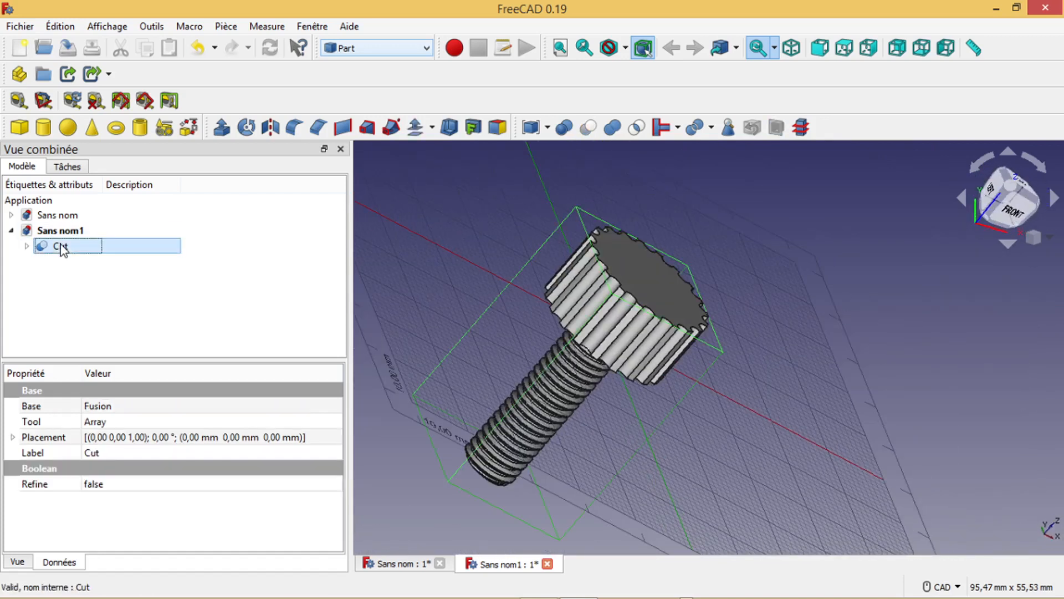
pyautogui.click(19, 29)
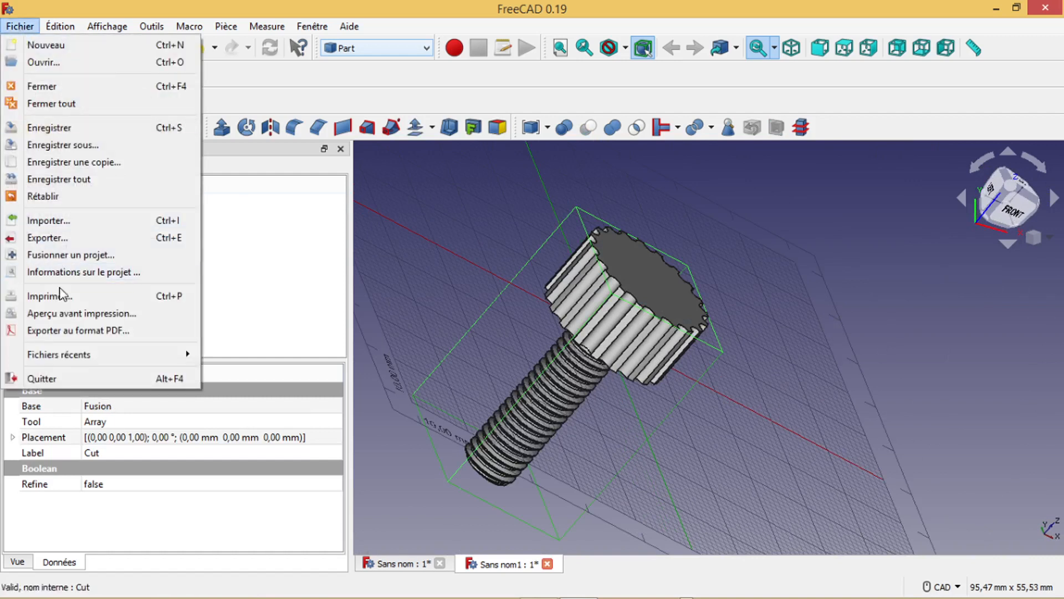
pyautogui.click(55, 243)
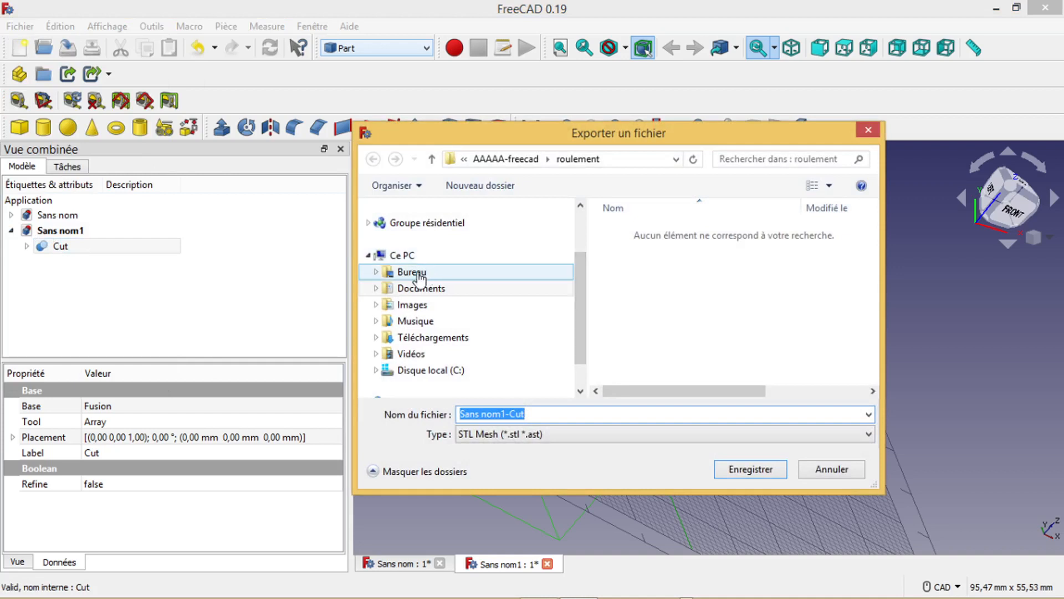
pyautogui.click(419, 272)
pyautogui.moveTo(873, 233)
pyautogui.mouseDown()
pyautogui.moveTo(872, 264)
pyautogui.moveTo(879, 225)
pyautogui.mouseUp()
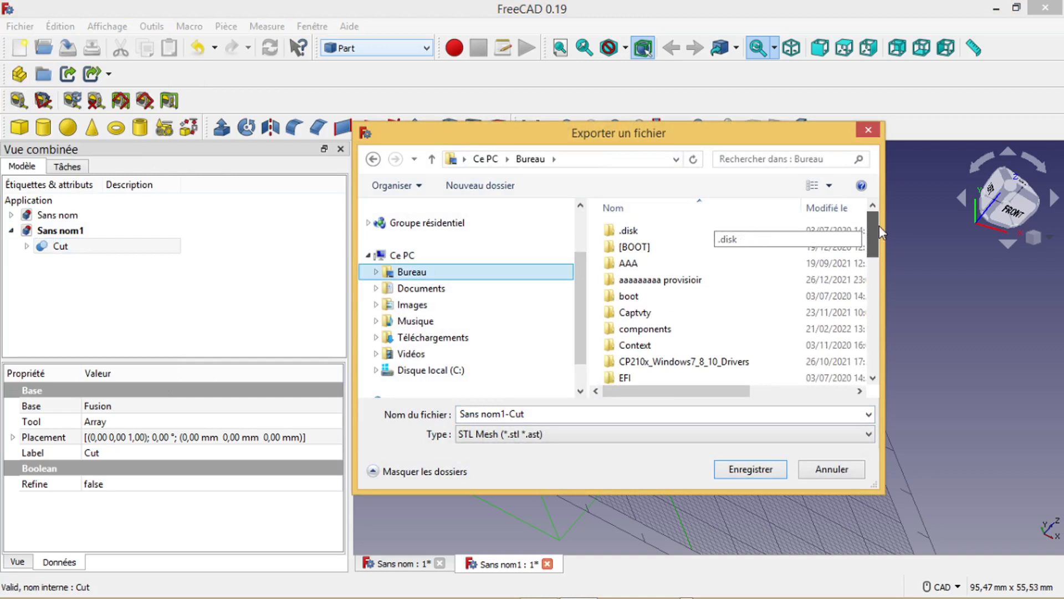
pyautogui.click(643, 206)
pyautogui.click(640, 205)
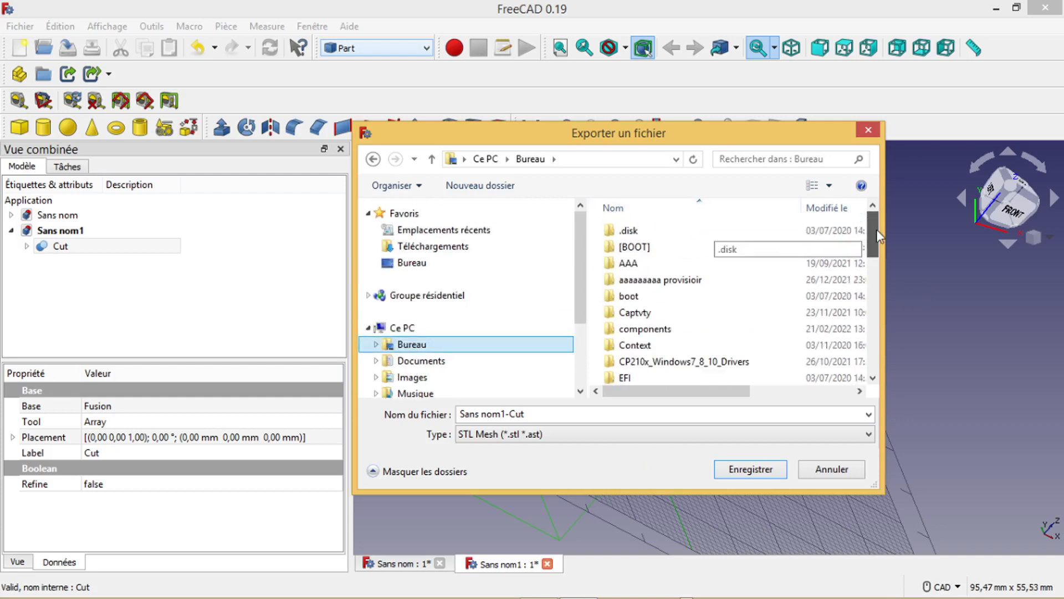
pyautogui.click(417, 363)
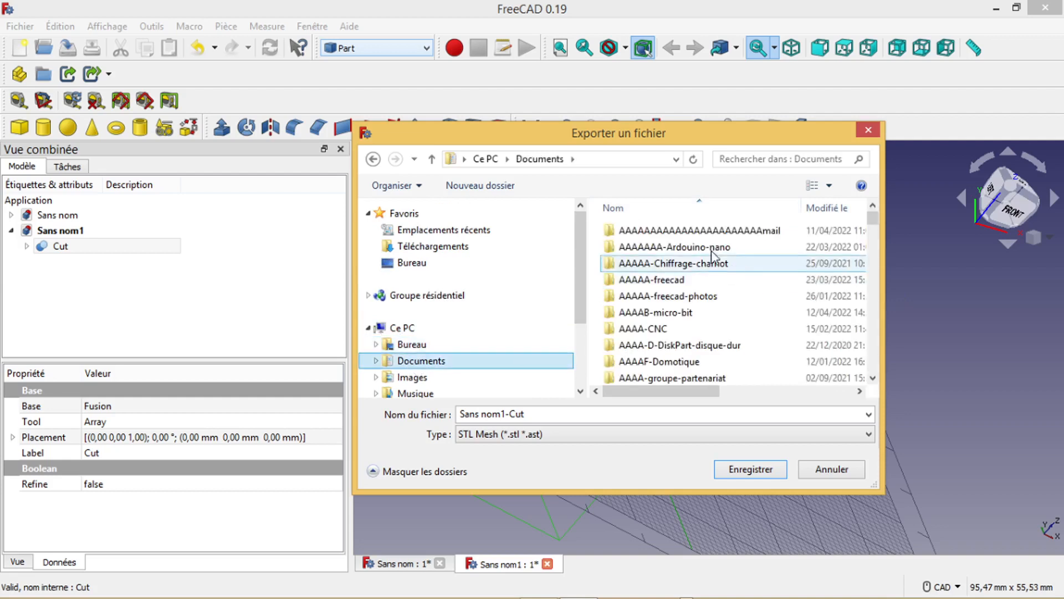
pyautogui.doubleClick(646, 283)
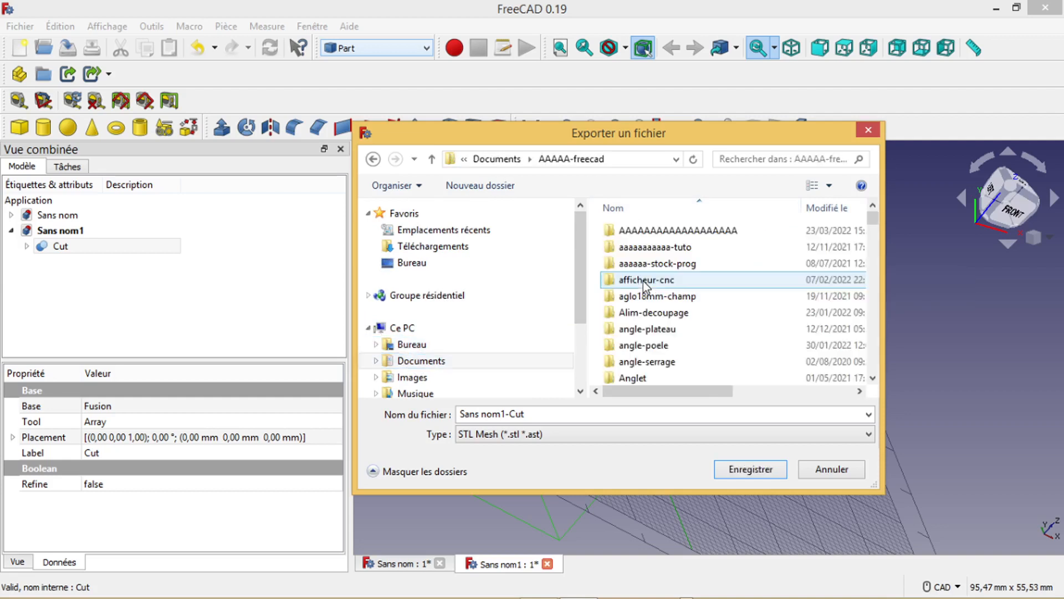
pyautogui.doubleClick(636, 237)
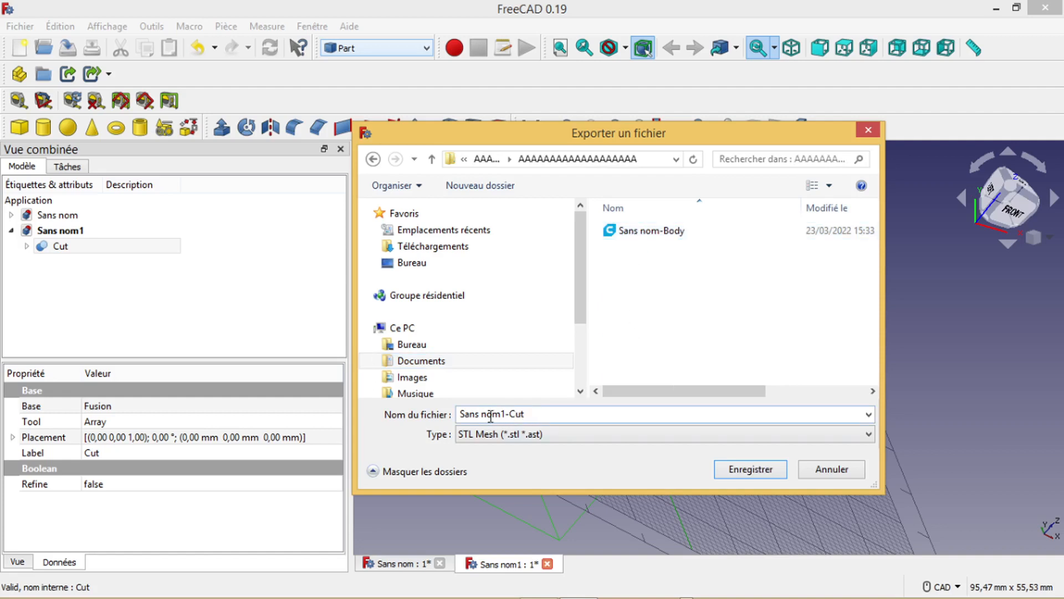
# Step: Name the export file vis.stl and save it as an STL Mesh
pyautogui.click(540, 415)
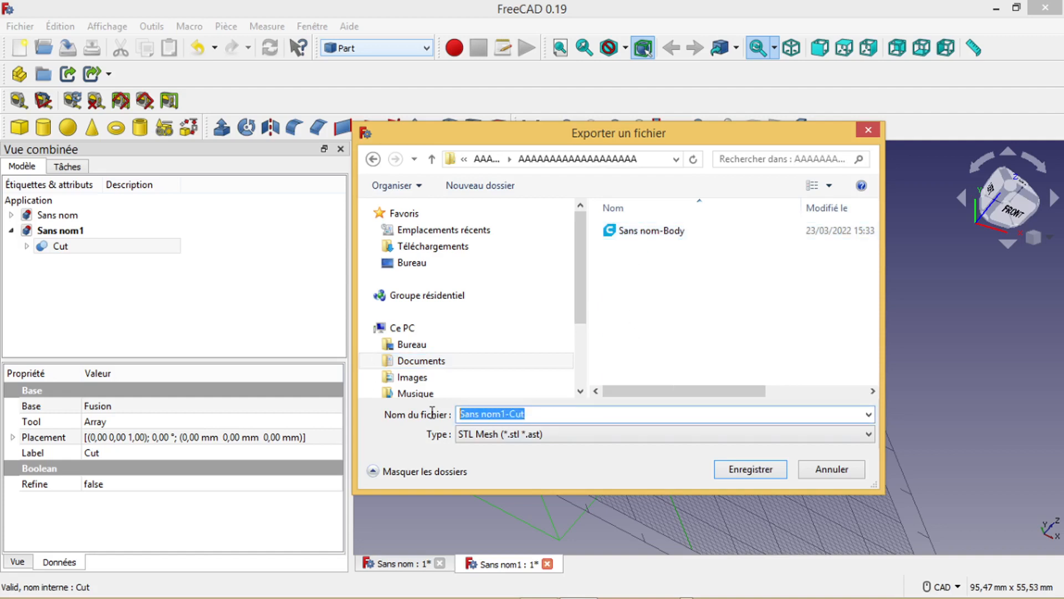
pyautogui.write('vis.stl')
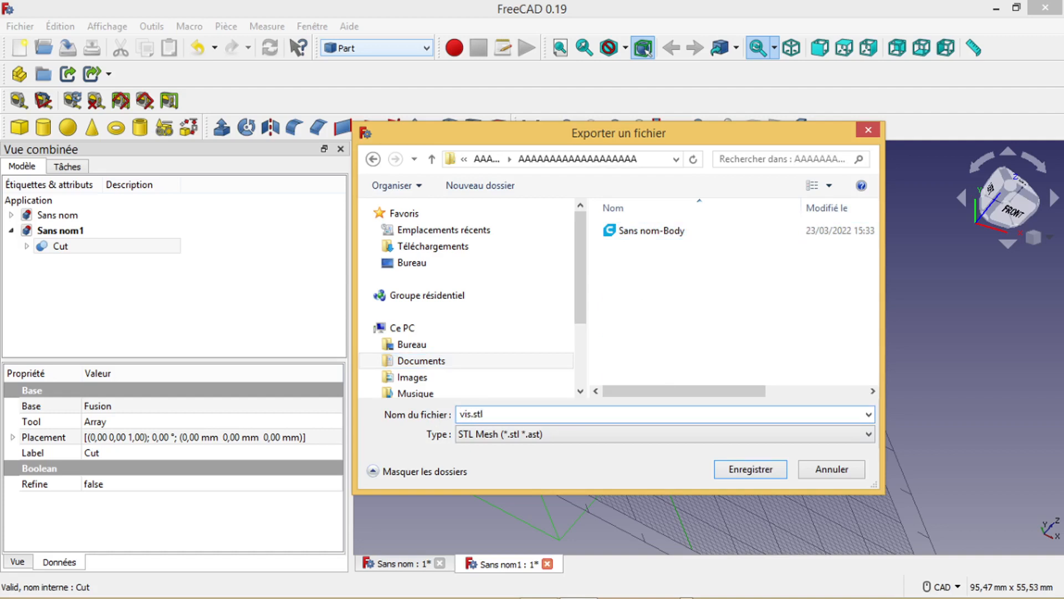
pyautogui.click(753, 470)
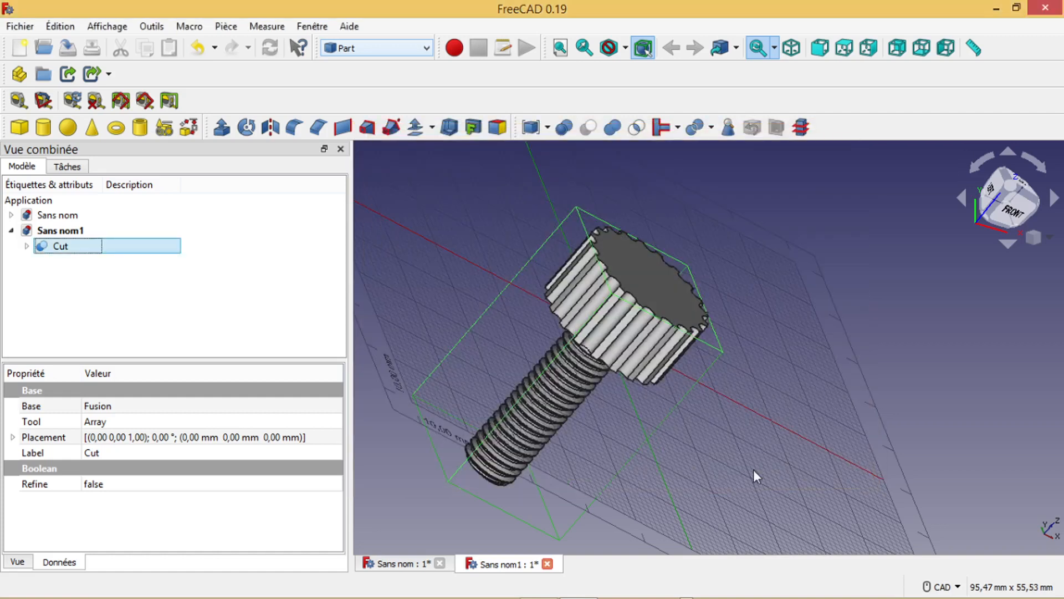
# Step: Minimise the OBS recording window and switch to Ultimaker Cura with its empty build plate
pyautogui.hotkey('alt', 'Tab')
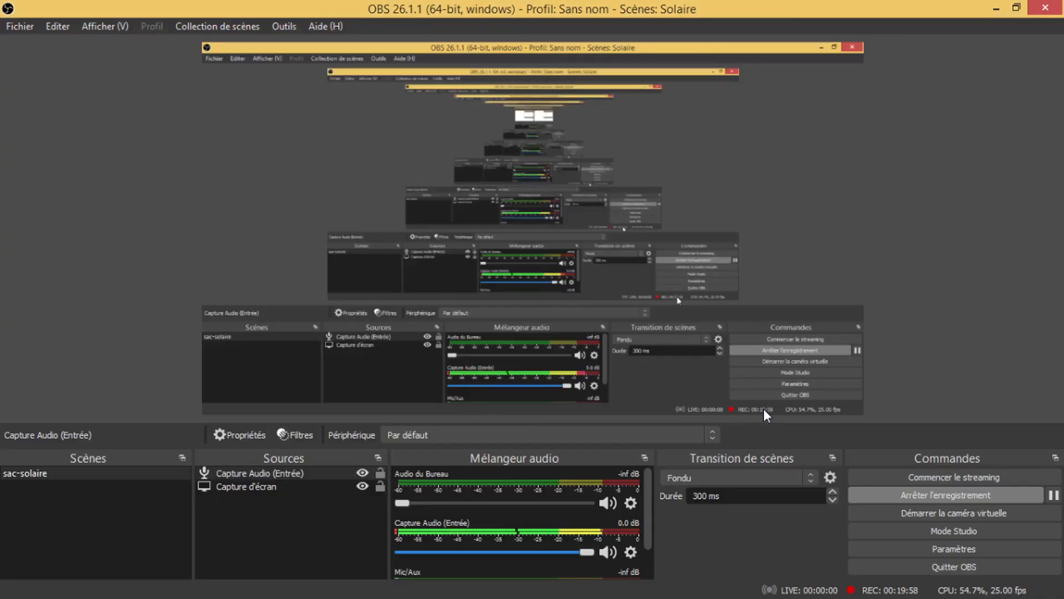
pyautogui.hotkey('alt', 'Tab')
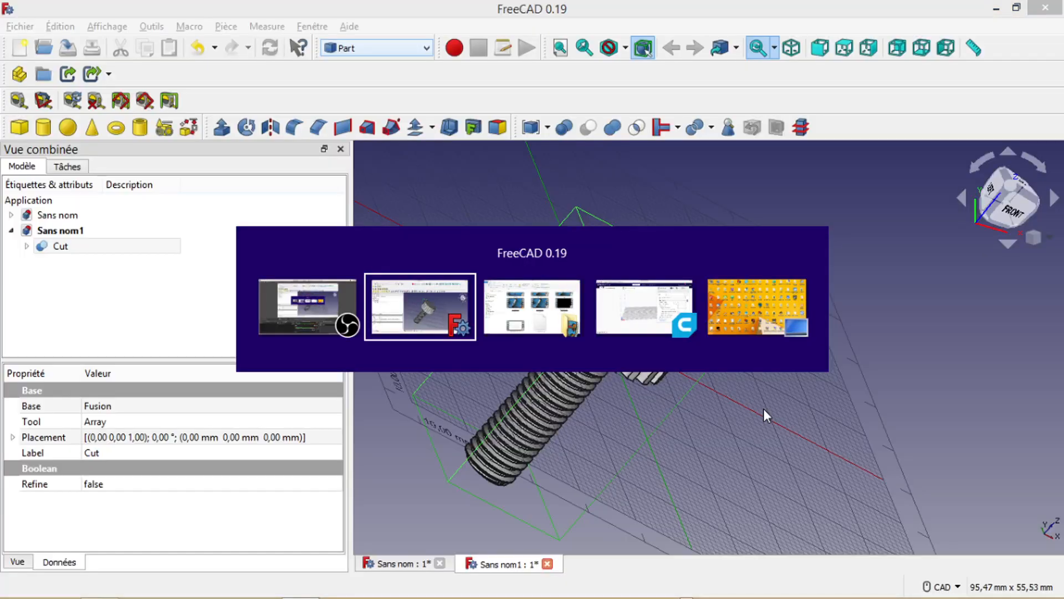
pyautogui.hotkey('alt', 'Tab')
pyautogui.hotkey('alt', 'Tab')
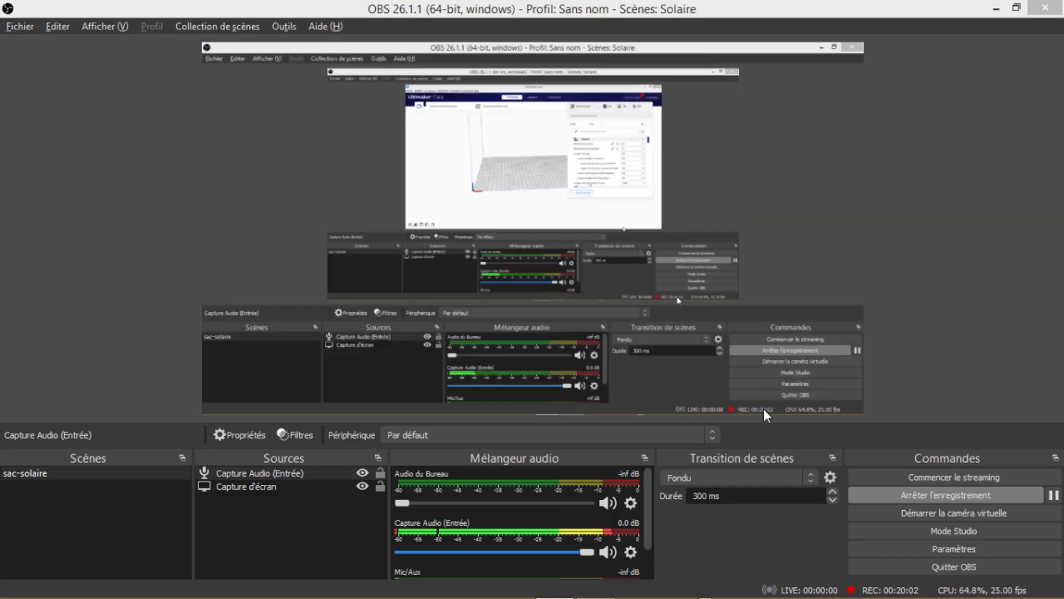
pyautogui.click(996, 9)
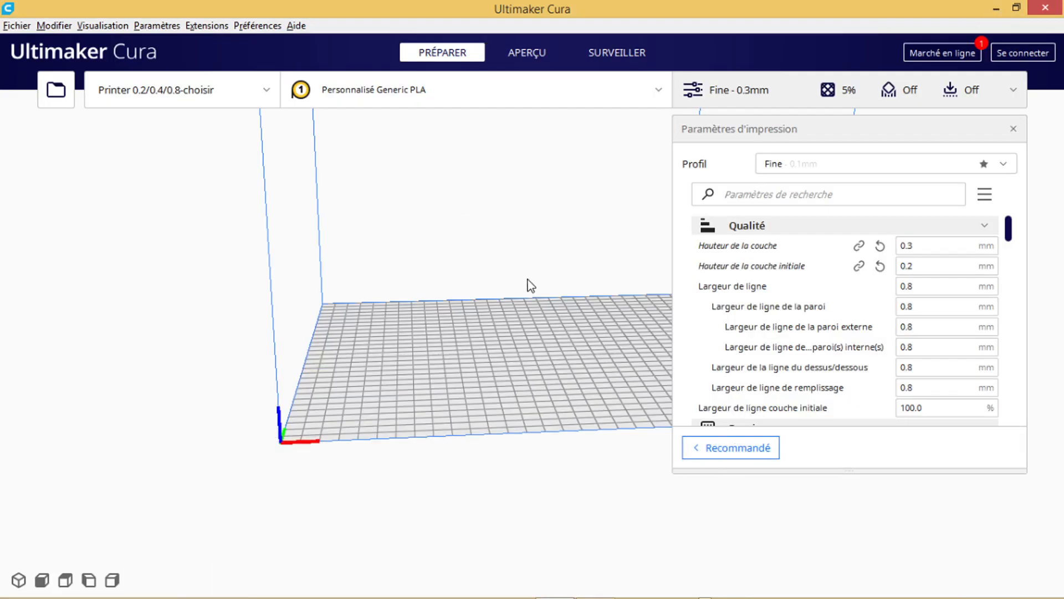
pyautogui.scroll(5, 531, 286)
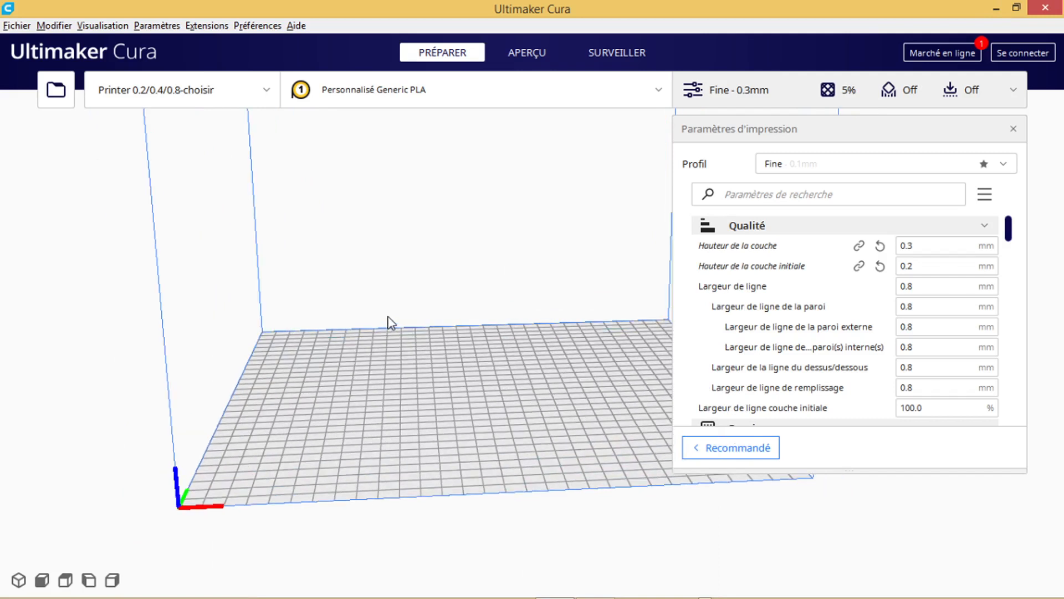
pyautogui.moveTo(445, 285); pyautogui.dragTo(421, 311, button='middle')
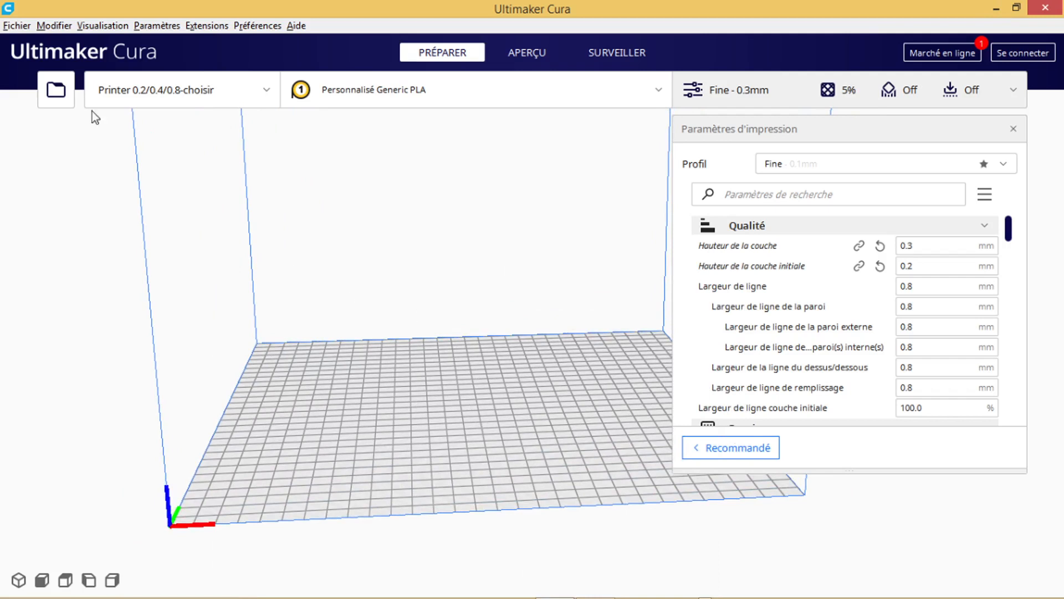
# Step: Open the exported vis.stl file in the slicer
pyautogui.click(15, 25)
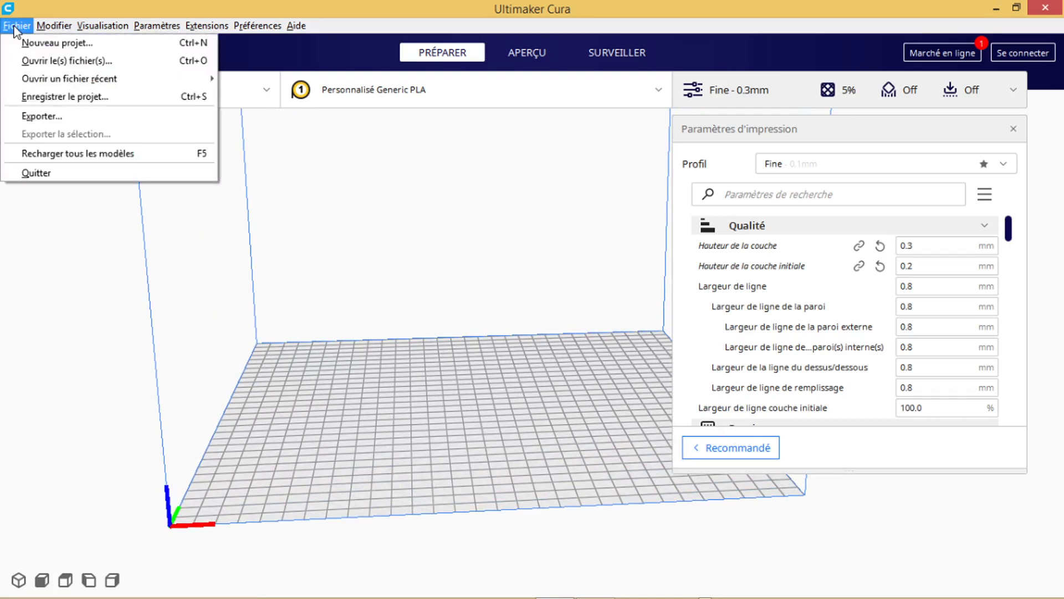
pyautogui.click(39, 63)
pyautogui.click(403, 259)
pyautogui.click(882, 536)
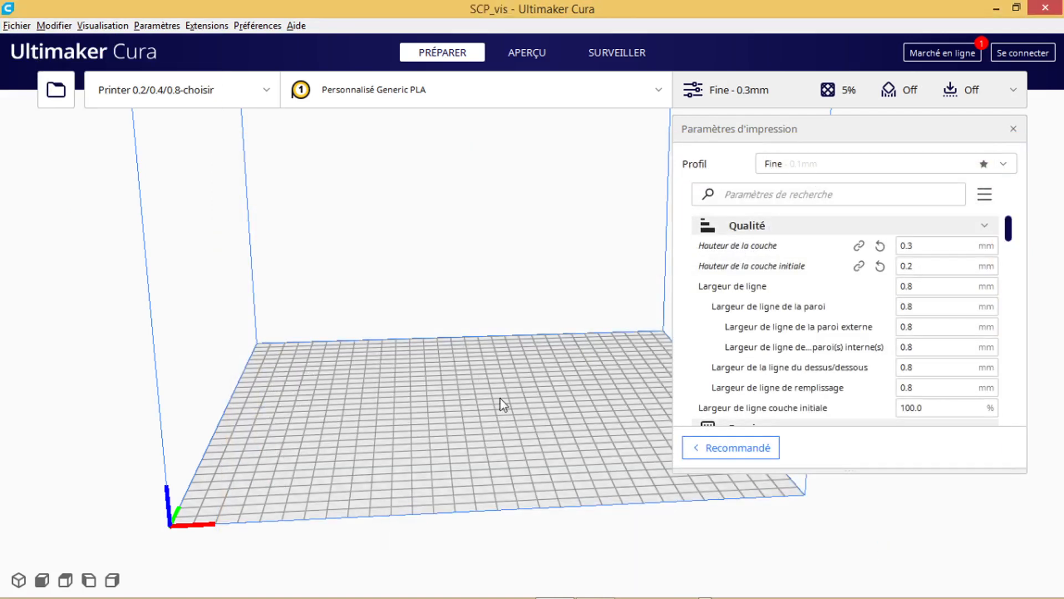
# Step: Rotate the imported screw so the flat face of its knurled head lies on the build plate
pyautogui.scroll(3, 499, 409)
pyautogui.moveTo(545, 443); pyautogui.dragTo(533, 340, button='middle')
pyautogui.click(455, 285)
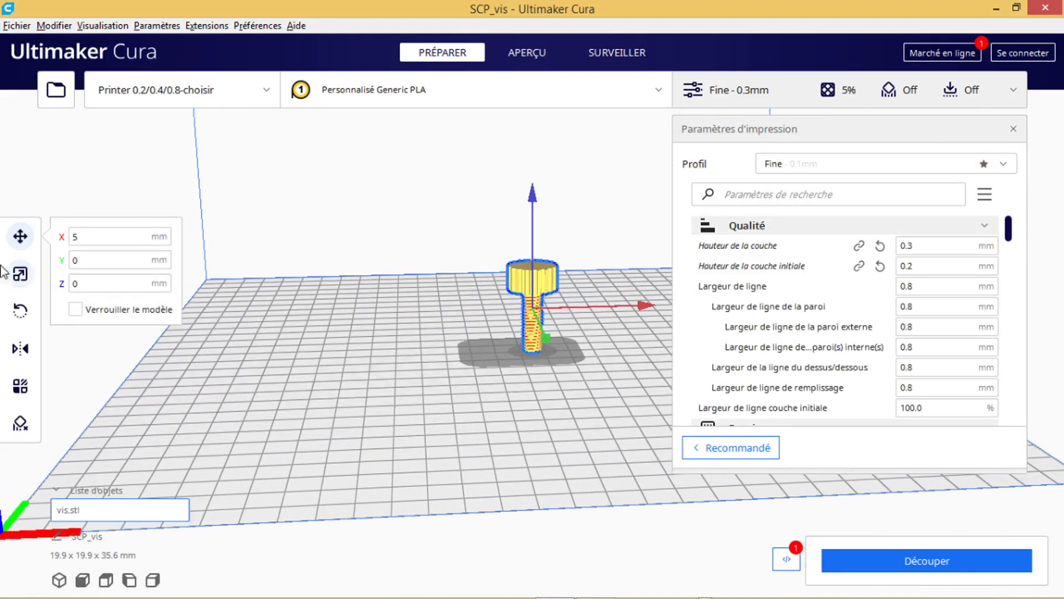
pyautogui.click(21, 314)
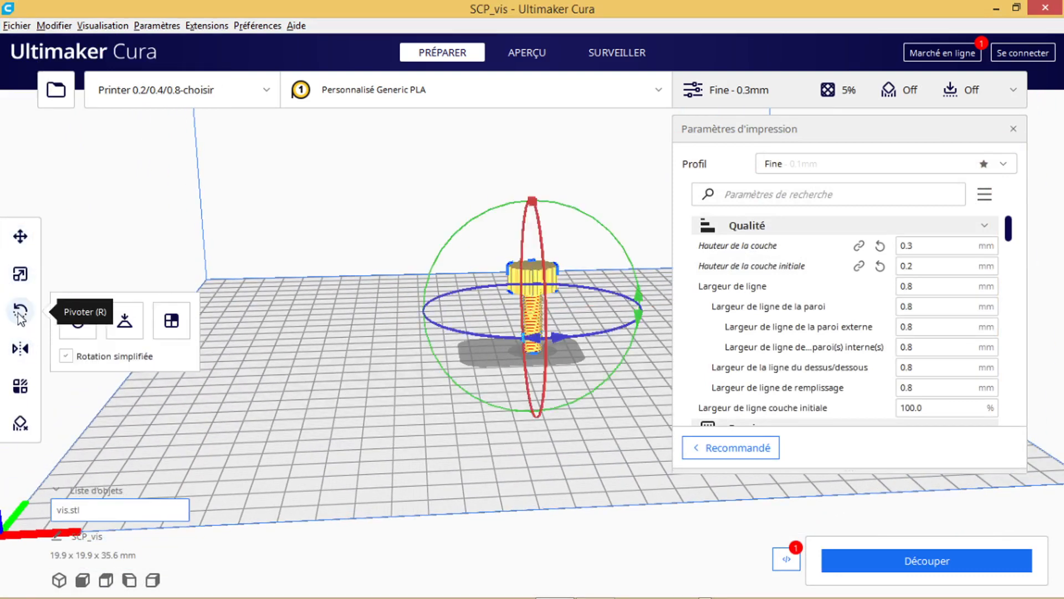
pyautogui.click(172, 327)
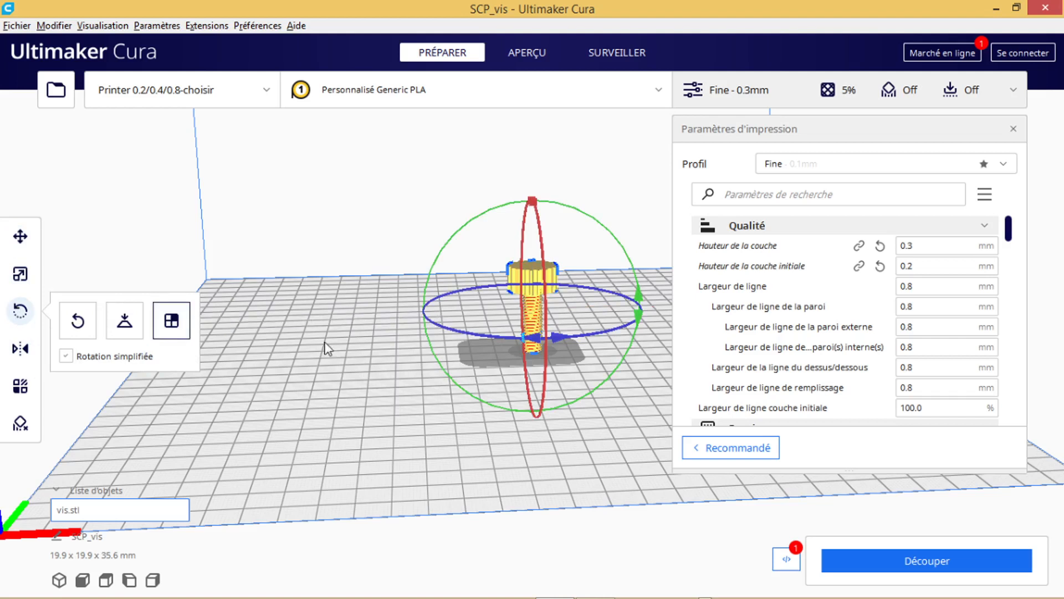
pyautogui.click(20, 274)
pyautogui.click(20, 311)
pyautogui.click(172, 322)
pyautogui.moveTo(589, 226); pyautogui.dragTo(531, 267, button='right')
pyautogui.click(531, 267)
pyautogui.scroll(-2, 603, 337)
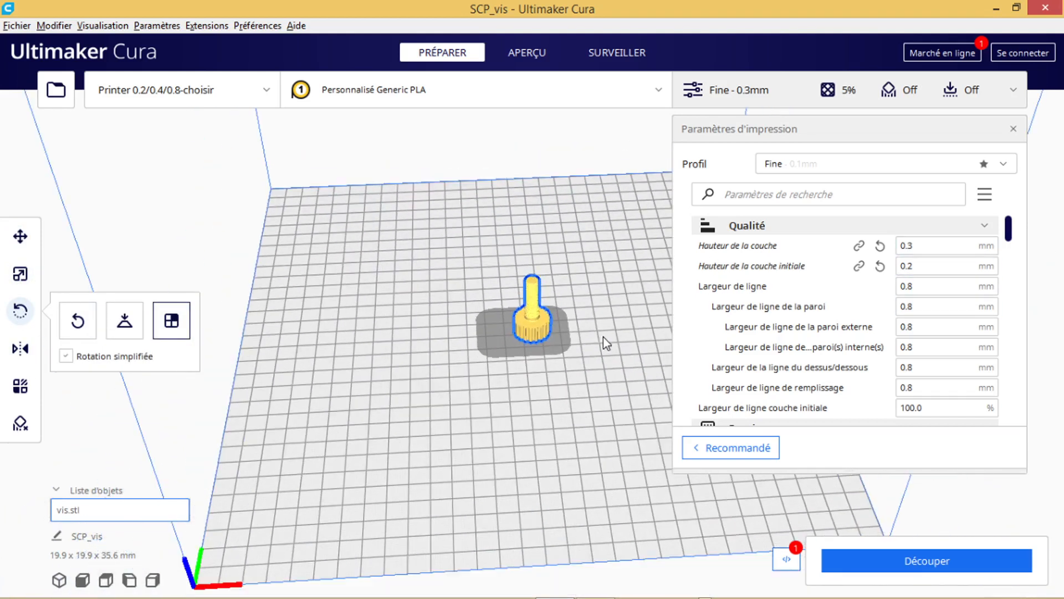
# Step: Move the upright screw along the Y axis towards the front of the build plate, to about 94.9 mm
pyautogui.click(20, 236)
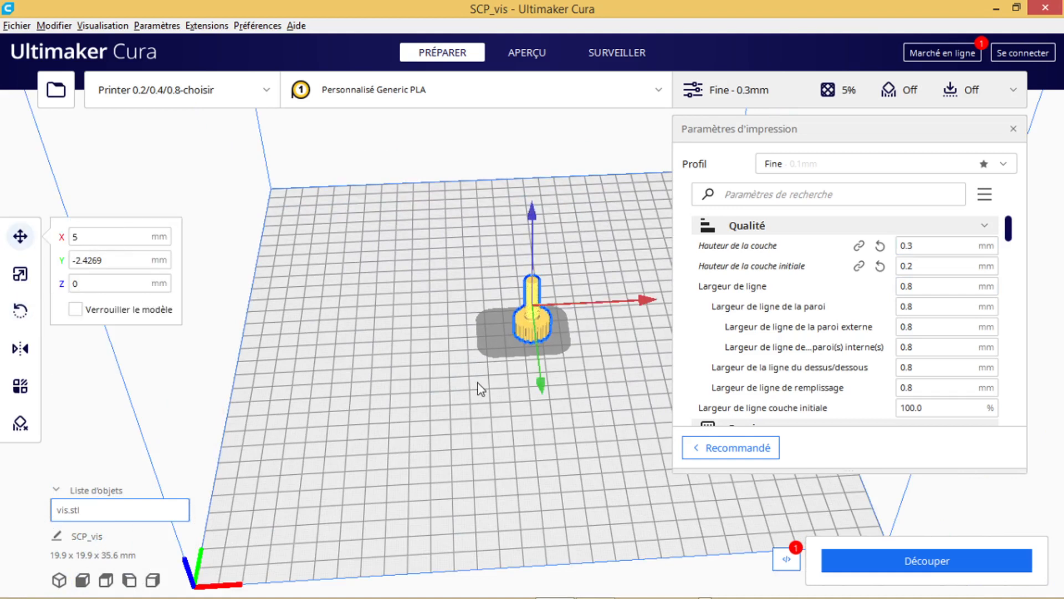
pyautogui.moveTo(478, 384); pyautogui.dragTo(596, 413, button='right')
pyautogui.moveTo(542, 388); pyautogui.dragTo(554, 518)
pyautogui.scroll(2, 621, 488)
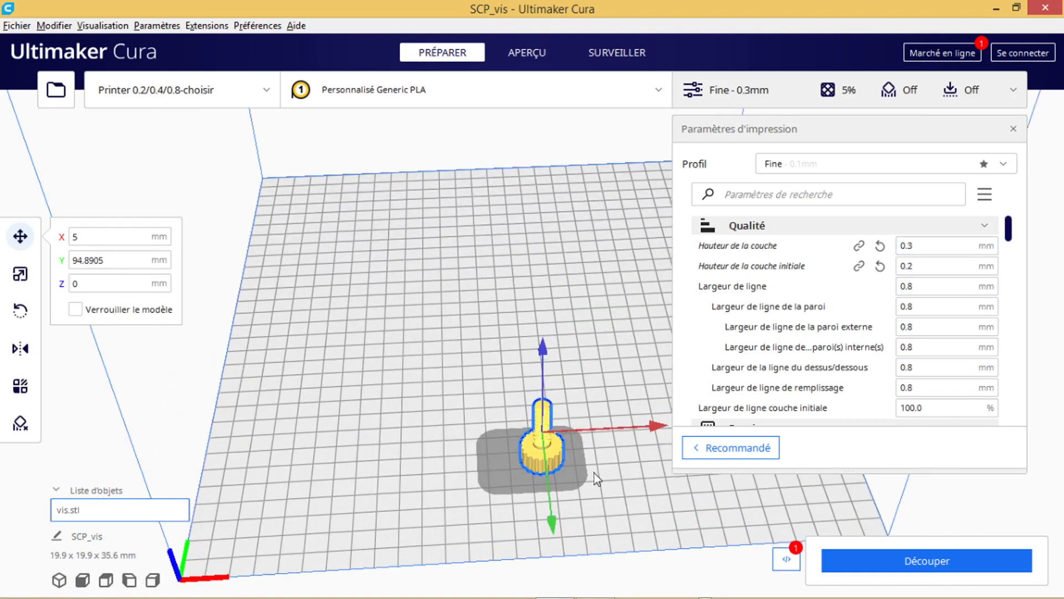
pyautogui.moveTo(595, 473); pyautogui.dragTo(501, 355, button='middle')
pyautogui.scroll(1, 501, 351)
pyautogui.moveTo(587, 403); pyautogui.dragTo(575, 363, button='middle')
pyautogui.click(535, 381)
pyautogui.moveTo(536, 392)
pyautogui.mouseDown(button='right')
pyautogui.moveTo(533, 327)
pyautogui.moveTo(540, 391)
pyautogui.moveTo(533, 384)
pyautogui.mouseUp(button='right')
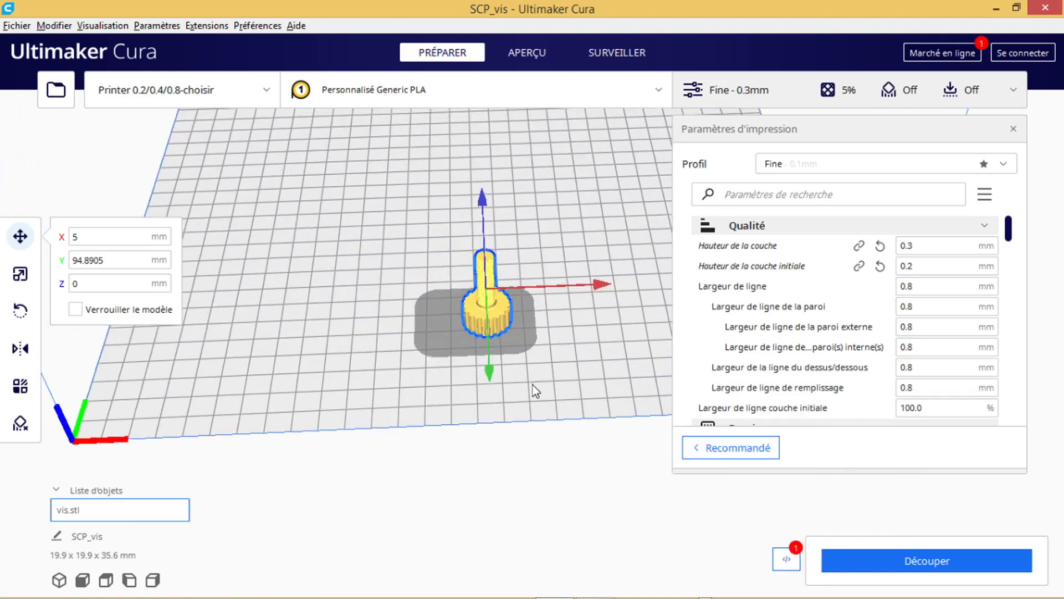
# Step: Turn off uniform scaling and scale the screw to 93% in X and Y
pyautogui.click(20, 275)
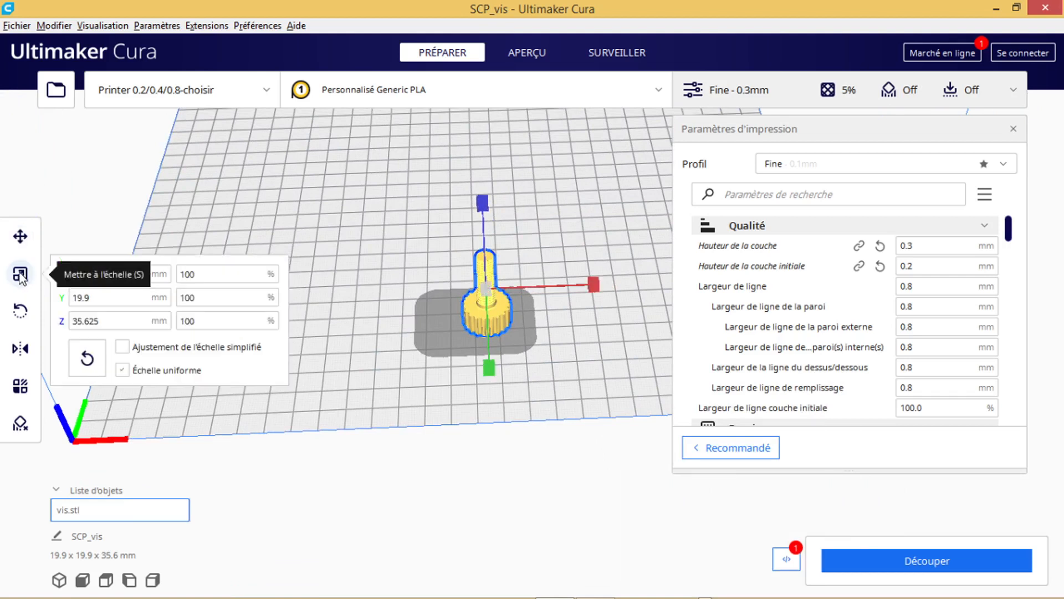
pyautogui.click(123, 369)
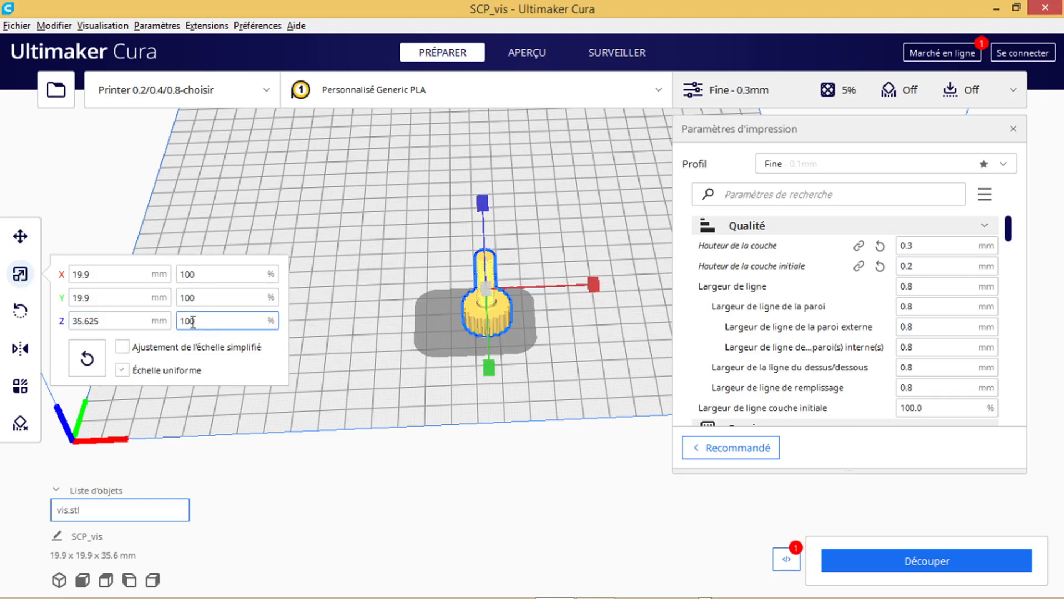
pyautogui.click(122, 370)
pyautogui.doubleClick(212, 276)
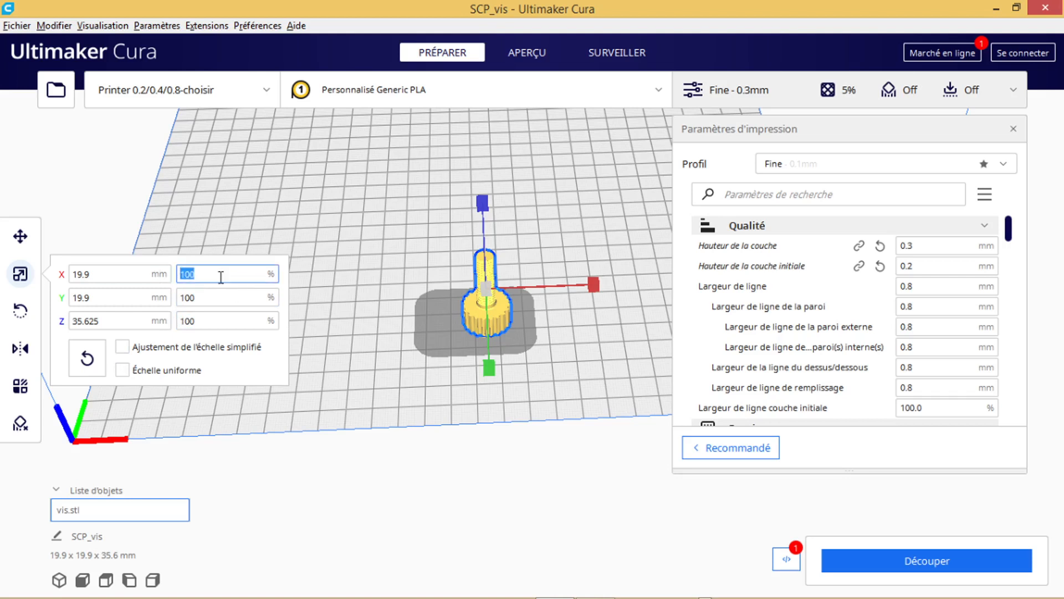
pyautogui.write('93')
pyautogui.click(205, 297)
pyautogui.doubleClick(204, 297)
pyautogui.write('93')
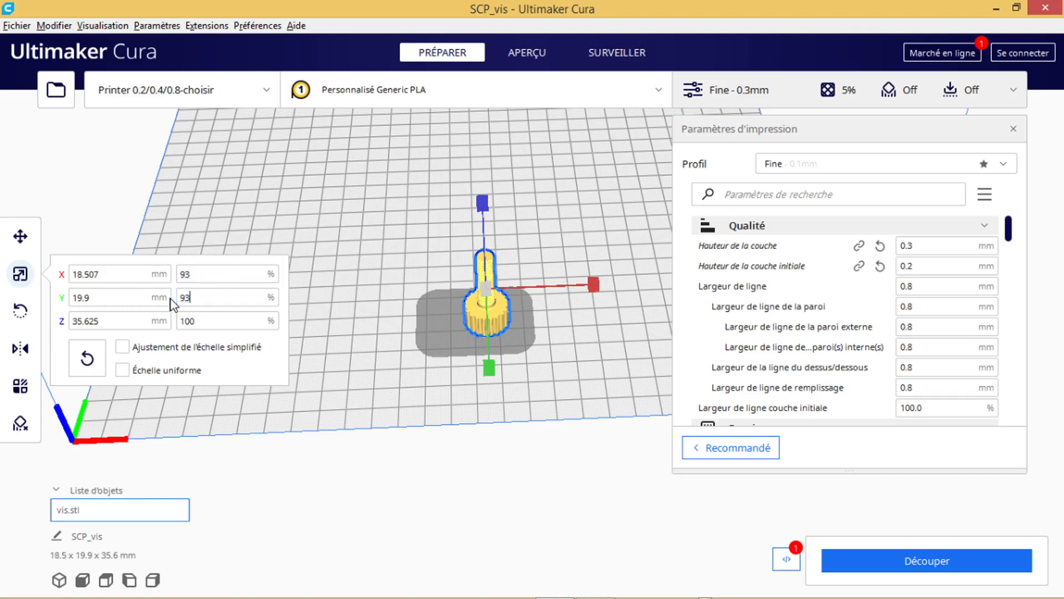
pyautogui.click(210, 321)
# Step: Examine the rescaled screw's thread and knurled head up close on the build plate
pyautogui.scroll(1, 402, 374)
pyautogui.moveTo(574, 370); pyautogui.dragTo(567, 380, button='right')
pyautogui.moveTo(567, 380)
pyautogui.mouseDown(button='middle')
pyautogui.moveTo(566, 400)
pyautogui.moveTo(566, 374)
pyautogui.mouseUp(button='middle')
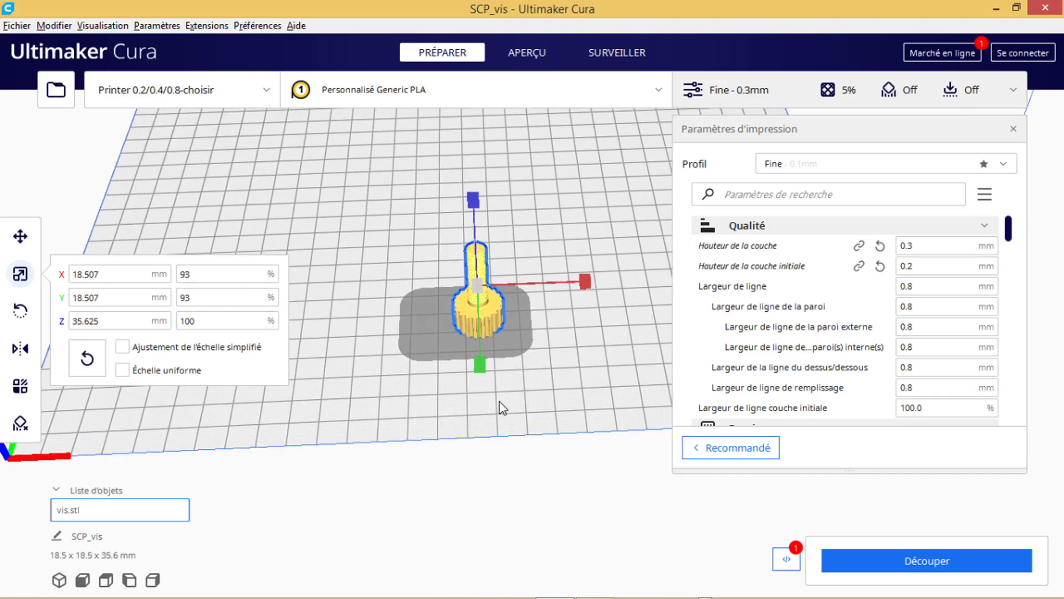
pyautogui.moveTo(504, 408); pyautogui.dragTo(508, 406, button='right')
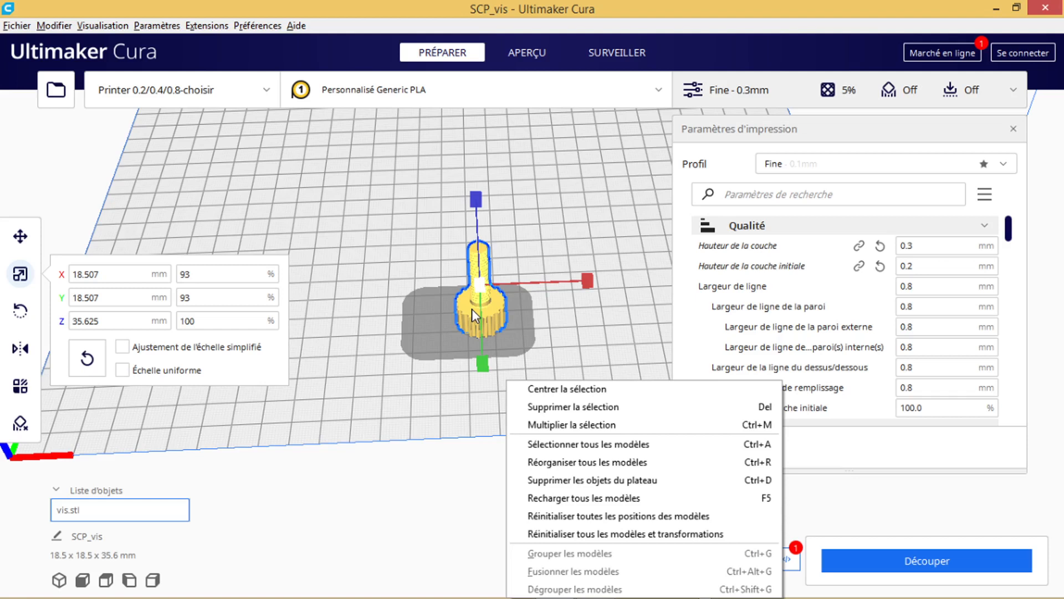
pyautogui.scroll(1, 566, 321)
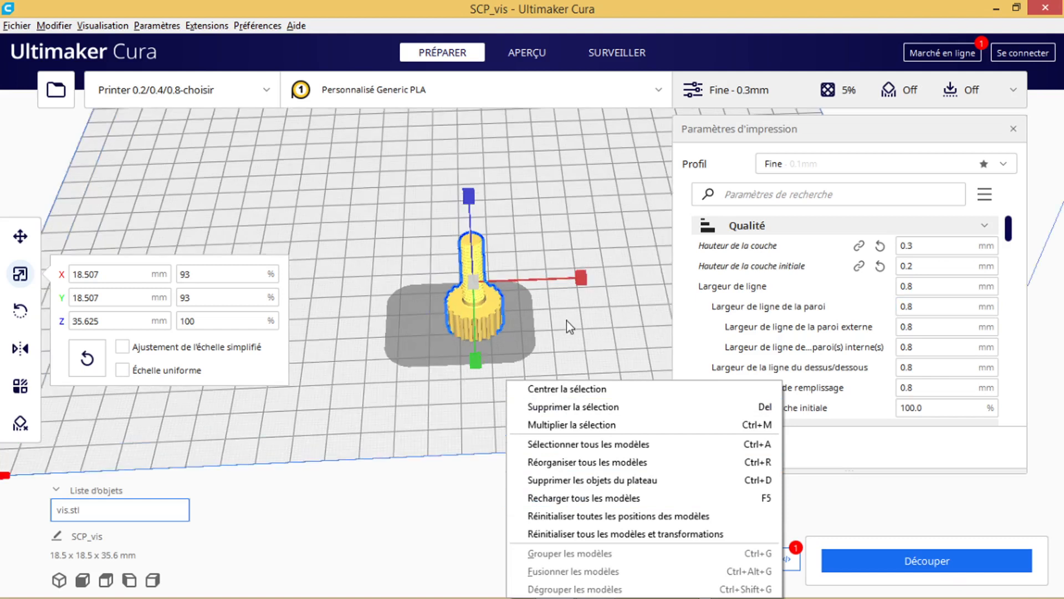
pyautogui.scroll(5, 566, 321)
pyautogui.moveTo(575, 283); pyautogui.dragTo(575, 310, button='right')
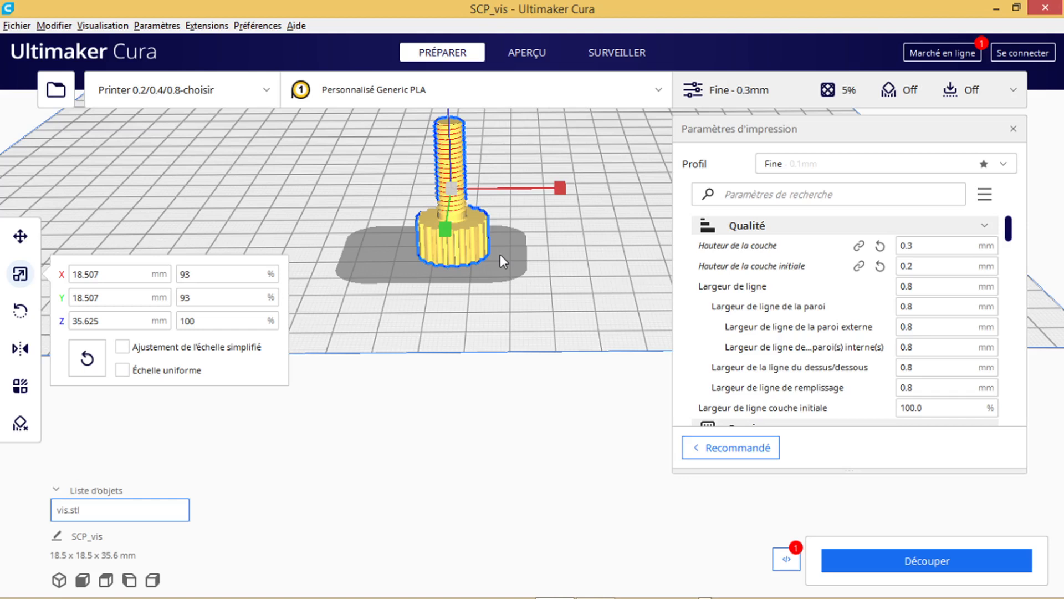
# Step: Switch to FreeCAD, look through the workbenches in the Addon manager and close it
pyautogui.hotkey('alt', 'Tab')
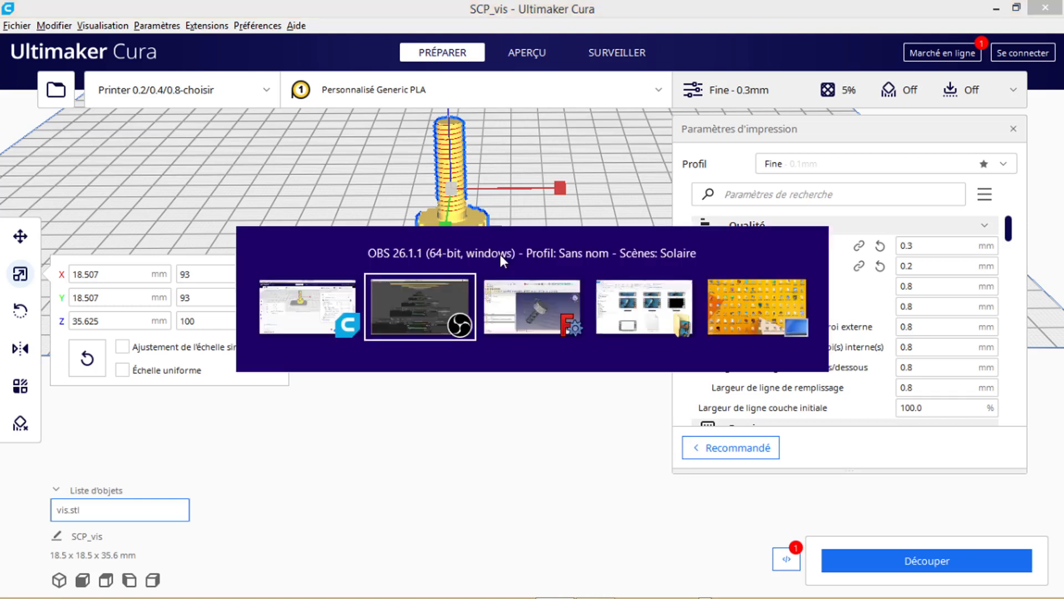
pyautogui.hotkey('alt', 'Tab')
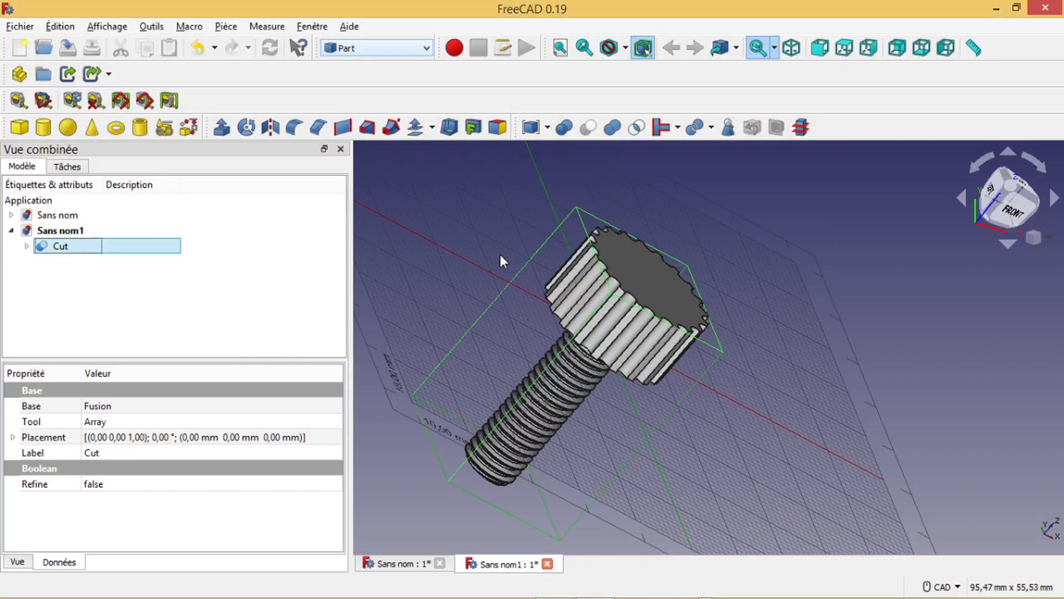
pyautogui.click(151, 26)
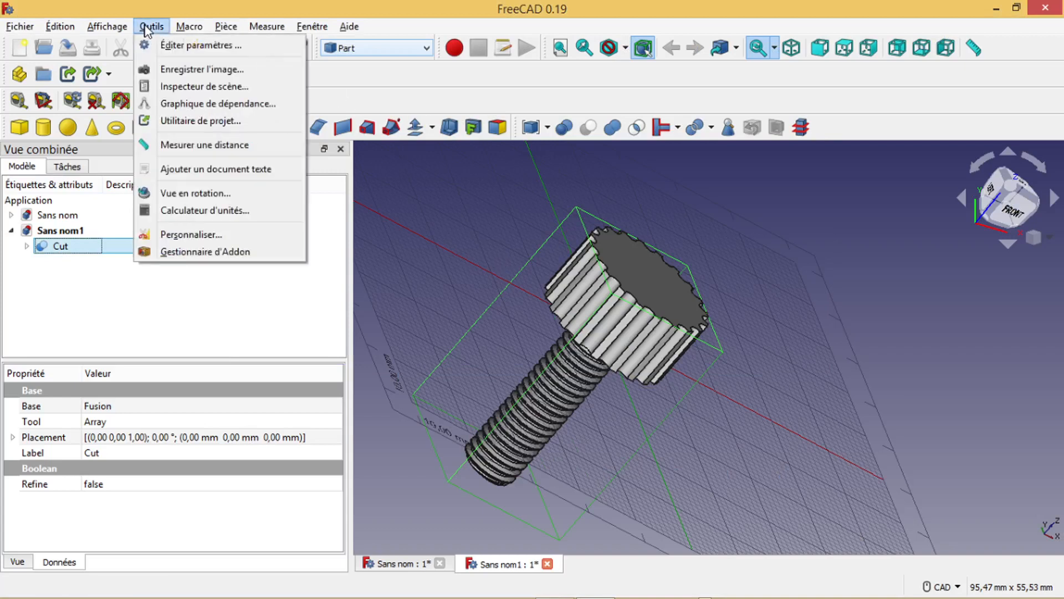
pyautogui.click(193, 252)
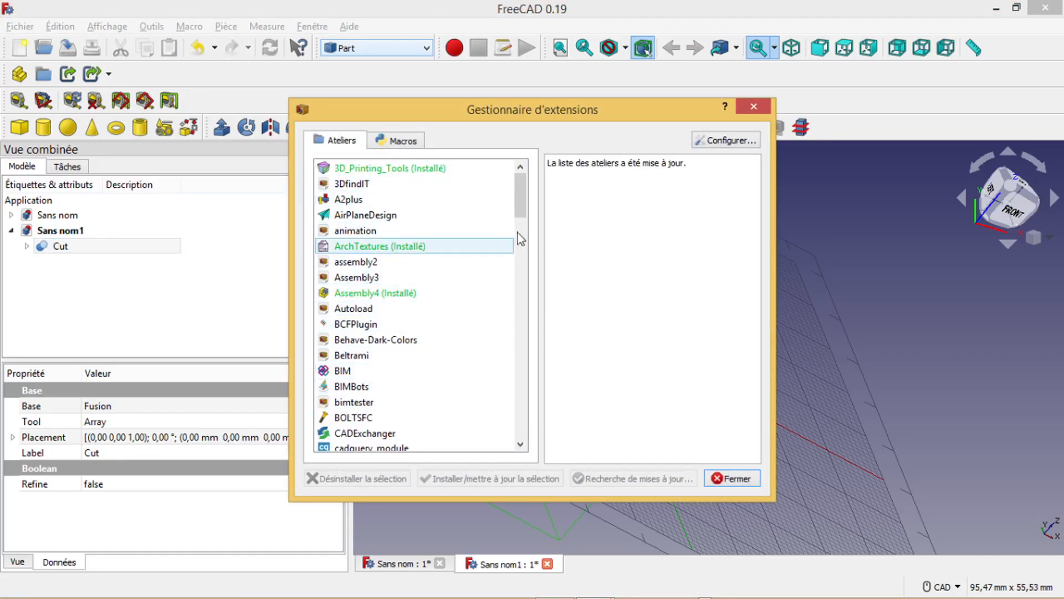
pyautogui.moveTo(517, 204); pyautogui.dragTo(543, 195)
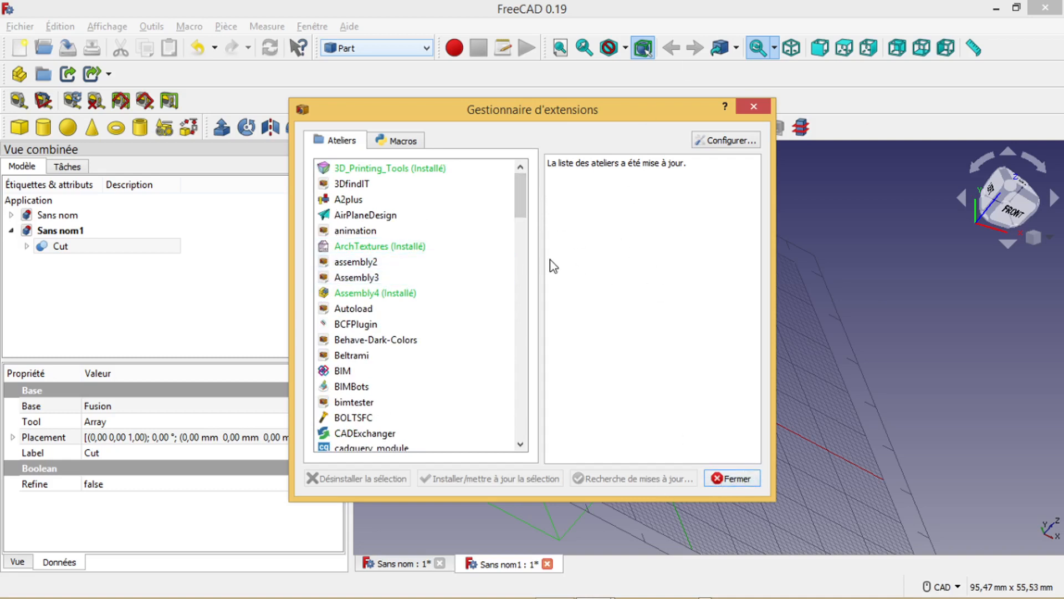
pyautogui.click(737, 477)
# Step: Browse the available workbenches in the workbench selector
pyautogui.click(428, 51)
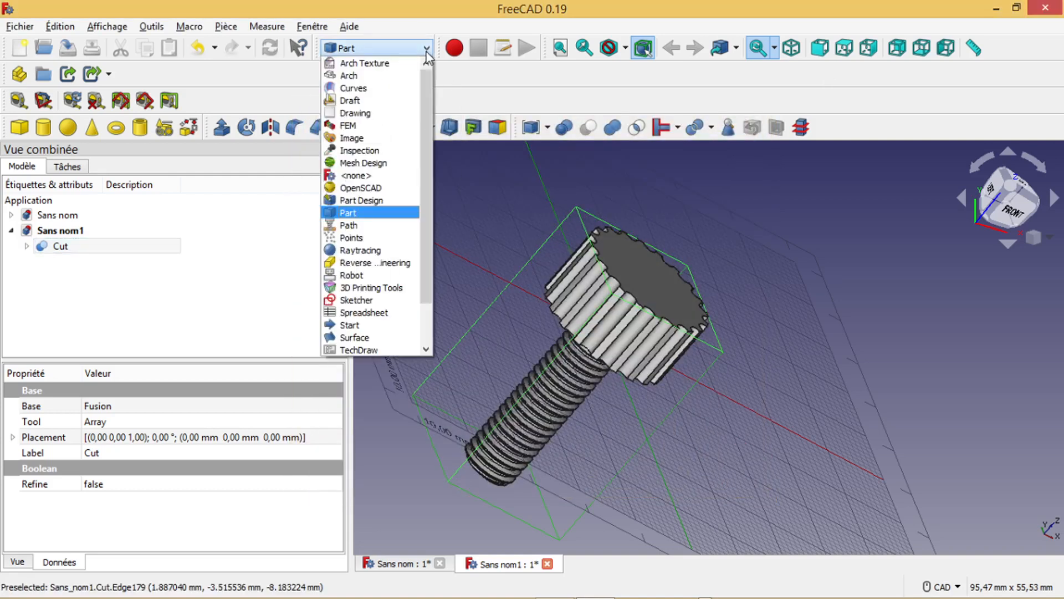
pyautogui.moveTo(424, 283); pyautogui.dragTo(424, 181)
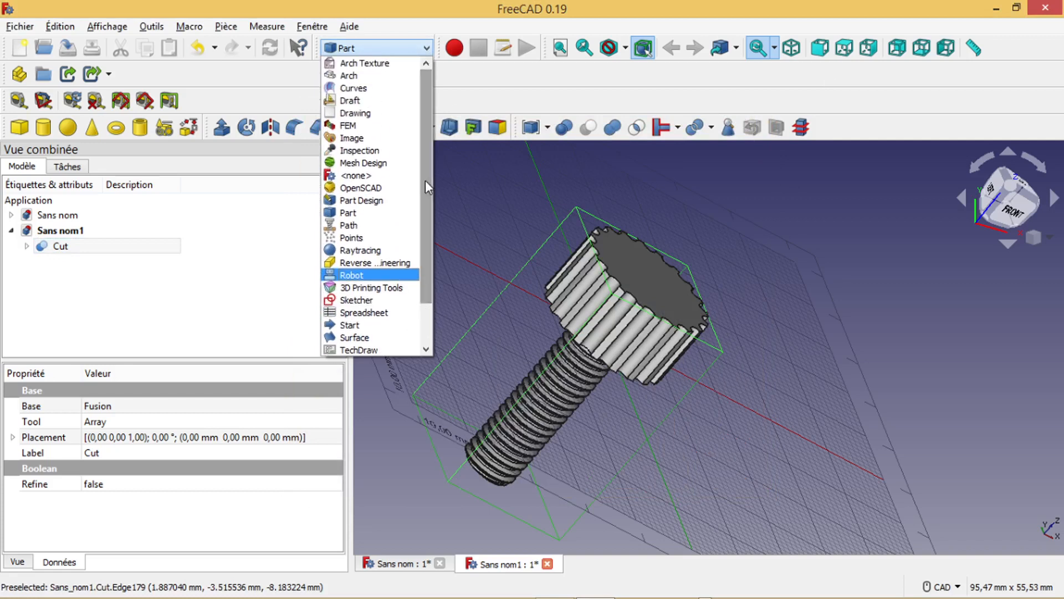